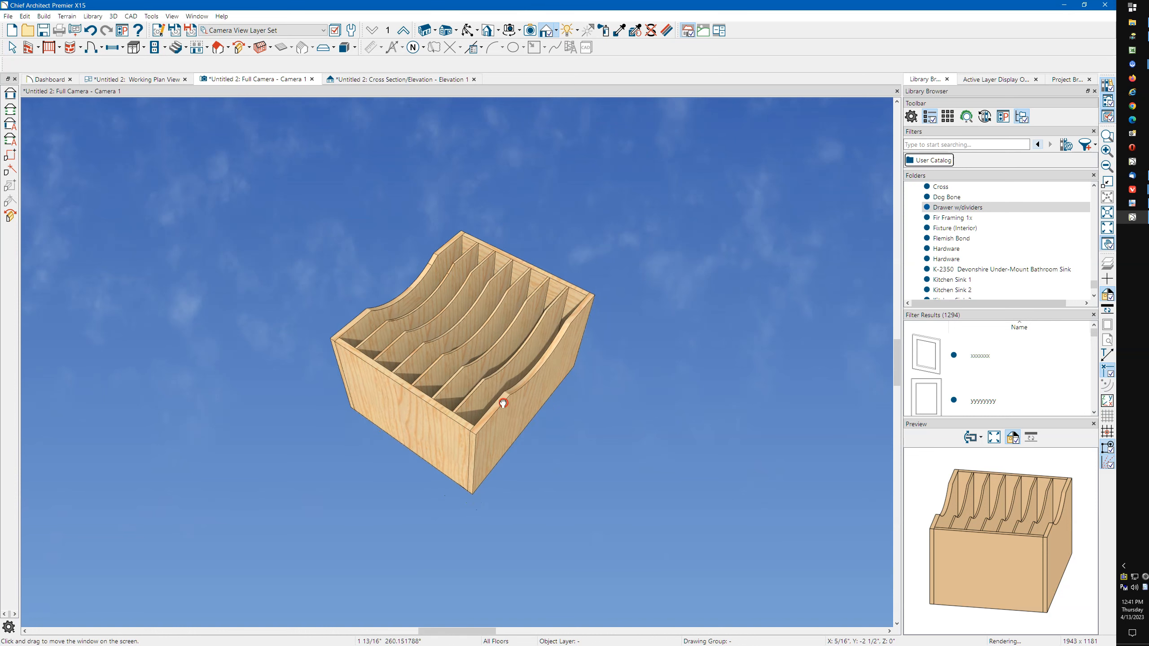
# Examine the curved dividers, side panels and front of the finished drawer organizer from several angles in the camera view.
pyautogui.click(430, 406)
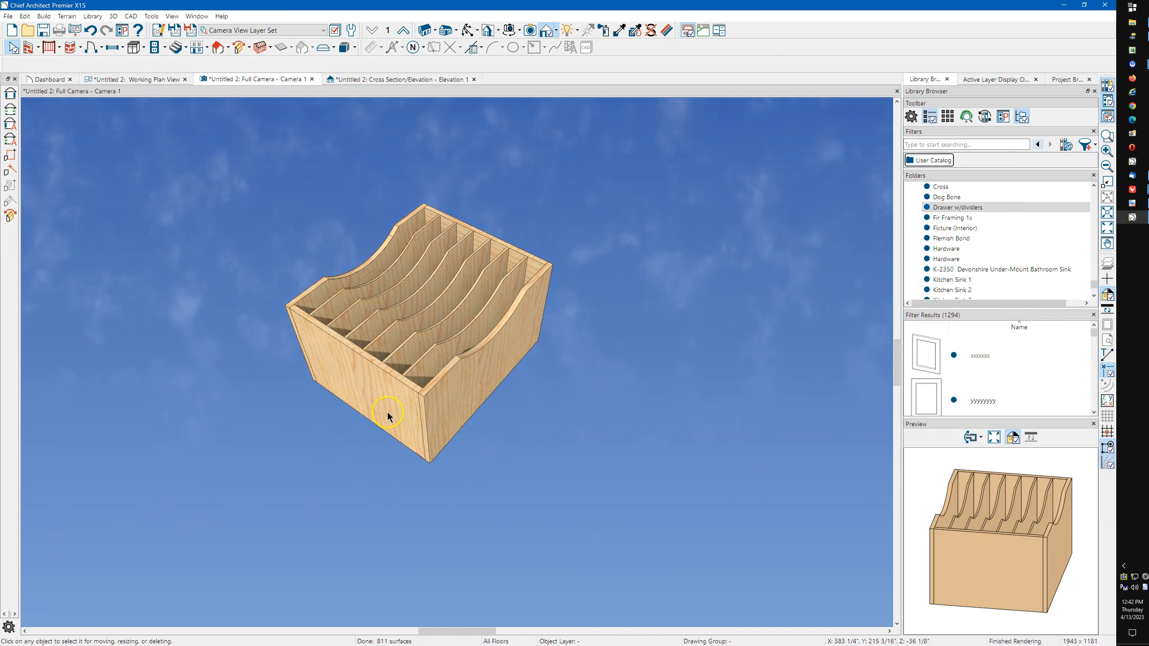
pyautogui.click(418, 377)
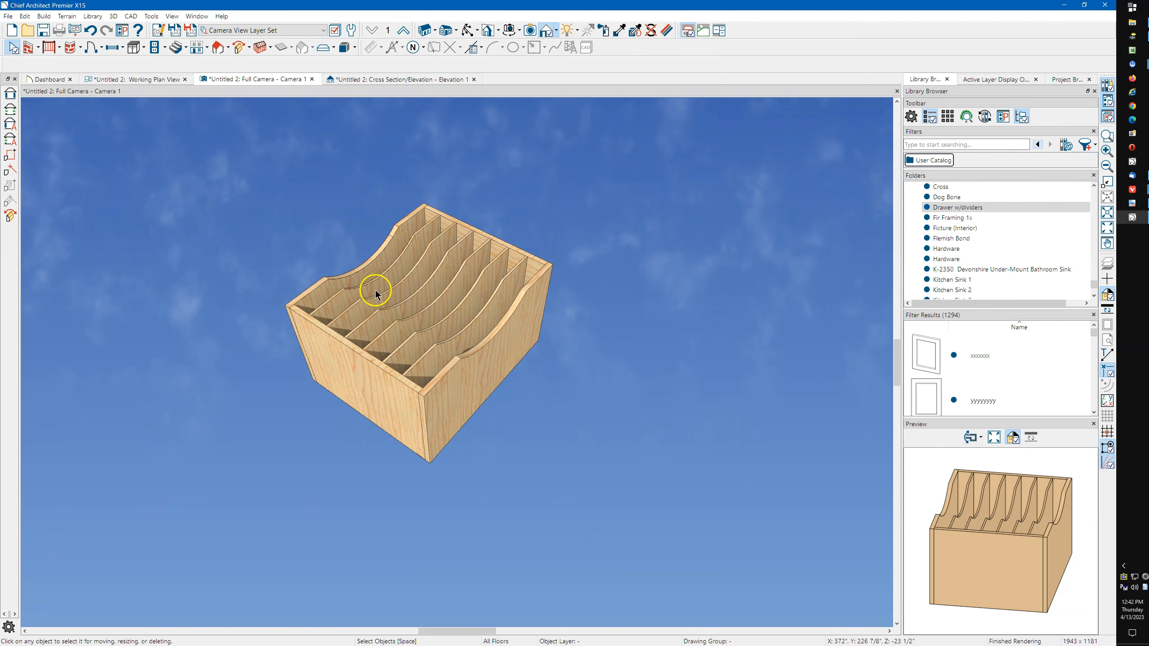
pyautogui.scroll(5, 418, 230)
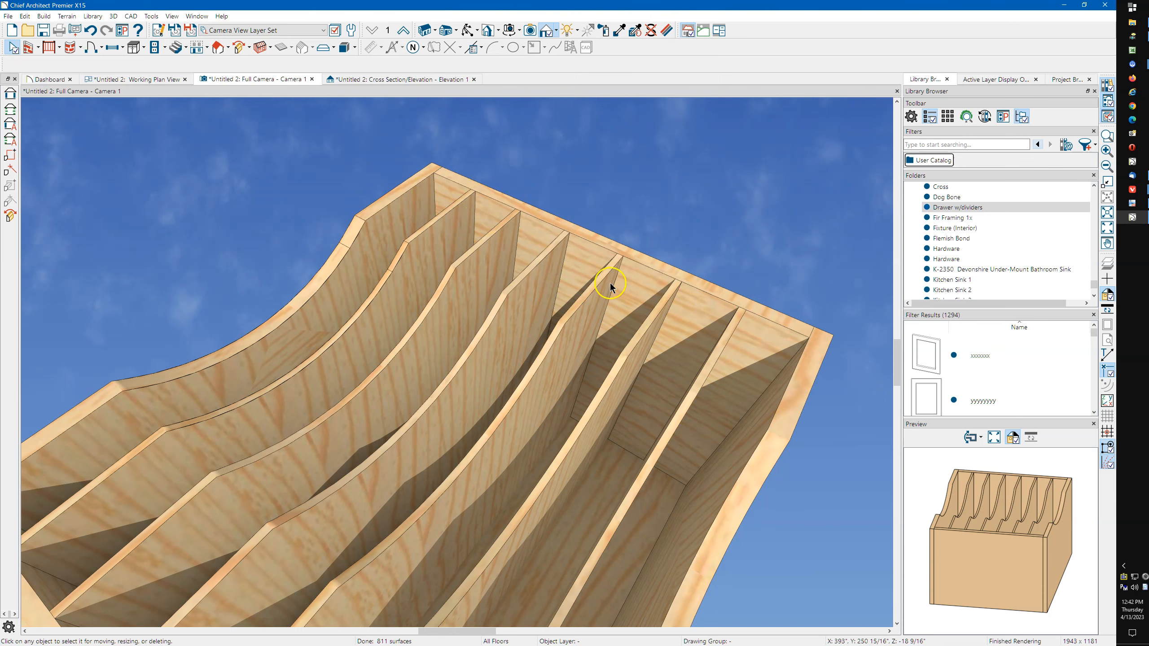
pyautogui.scroll(-5, 559, 184)
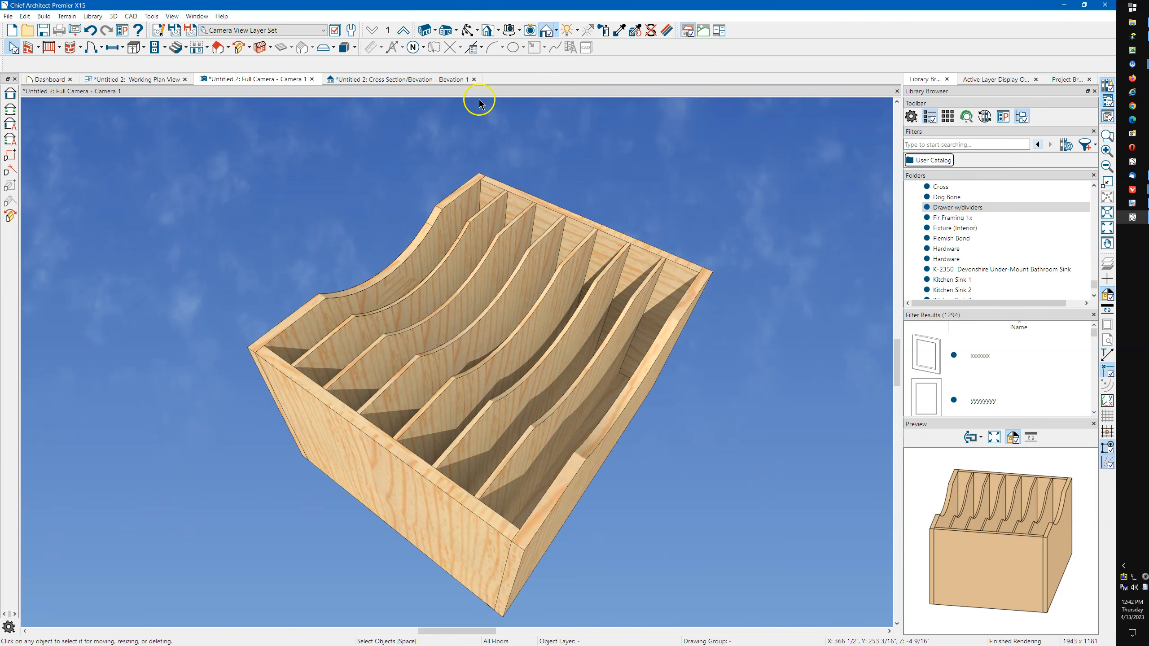
pyautogui.click(468, 30)
pyautogui.moveTo(480, 216); pyautogui.dragTo(498, 312)
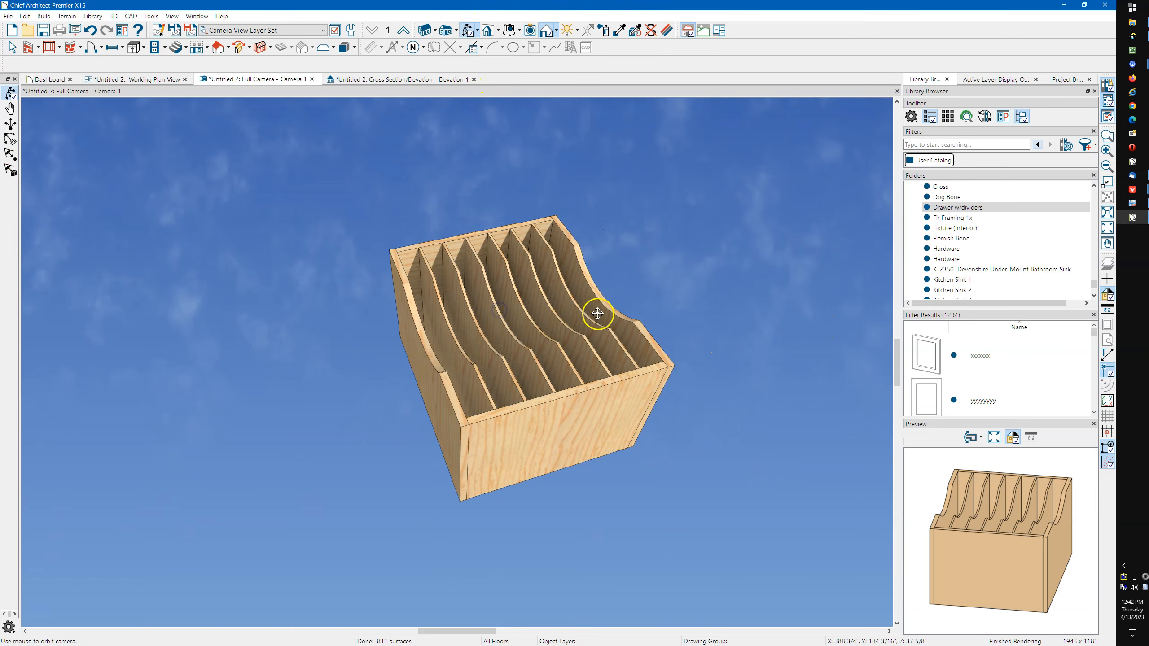
pyautogui.scroll(2, 594, 310)
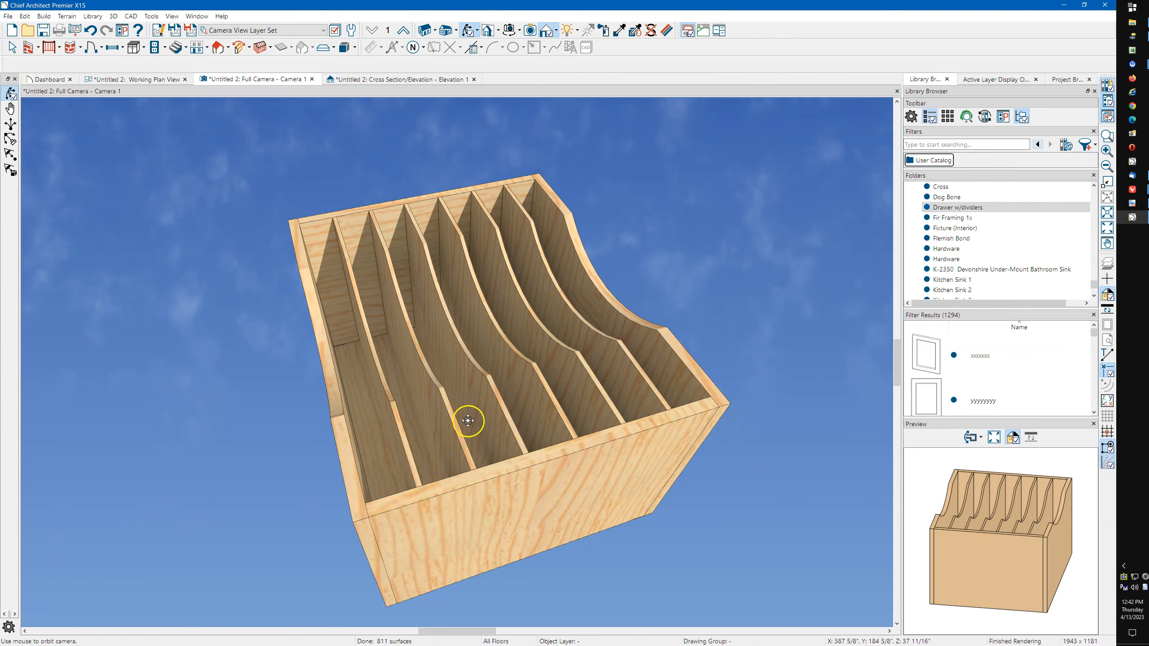
pyautogui.moveTo(466, 378); pyautogui.dragTo(466, 379)
pyautogui.scroll(-2, 560, 356)
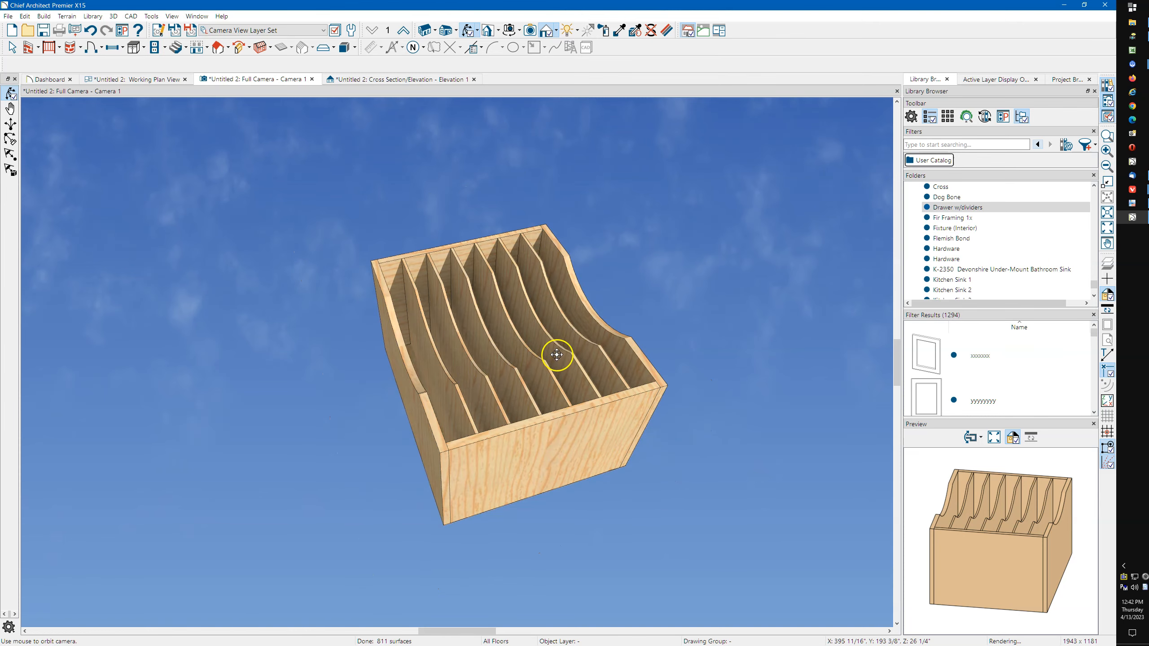
pyautogui.moveTo(557, 355); pyautogui.dragTo(495, 356)
pyautogui.moveTo(421, 344); pyautogui.dragTo(407, 420)
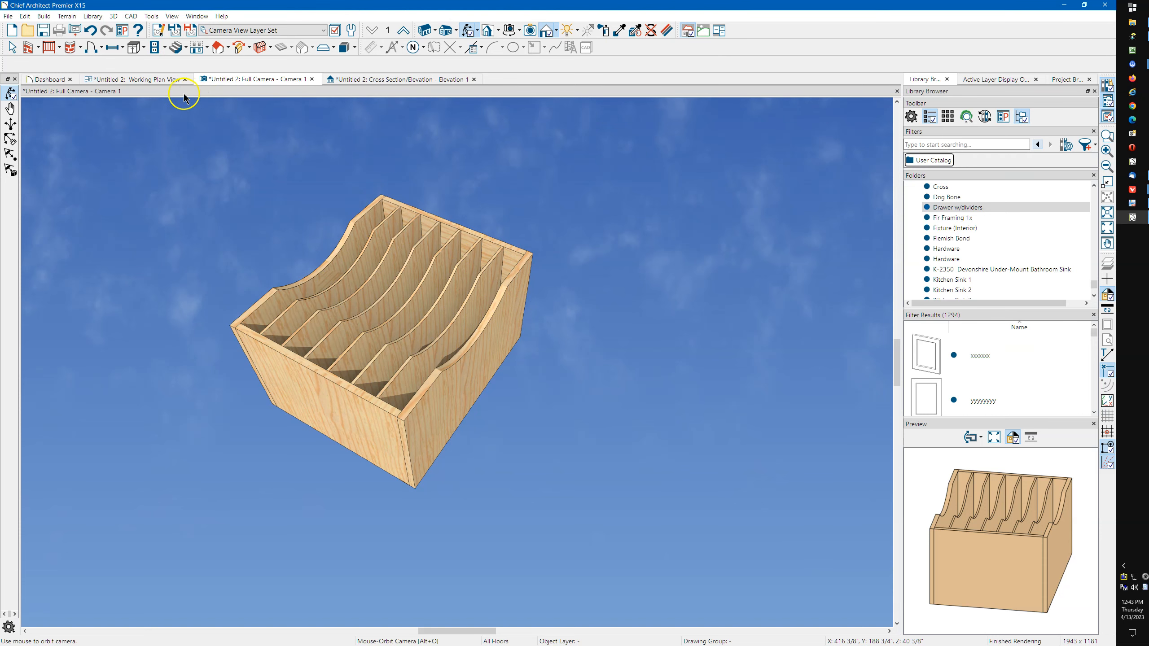
# Place a default-size box 3D solid in the empty area of the working plan view, away from the finished drawer.
pyautogui.click(145, 79)
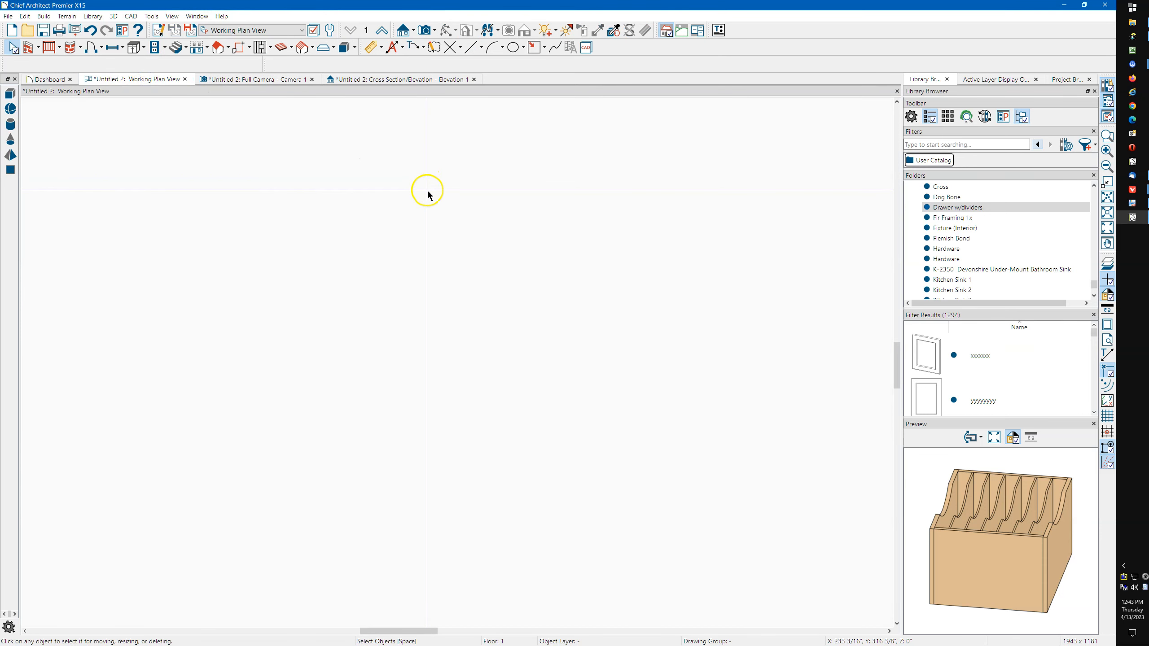
pyautogui.scroll(-3, 424, 234)
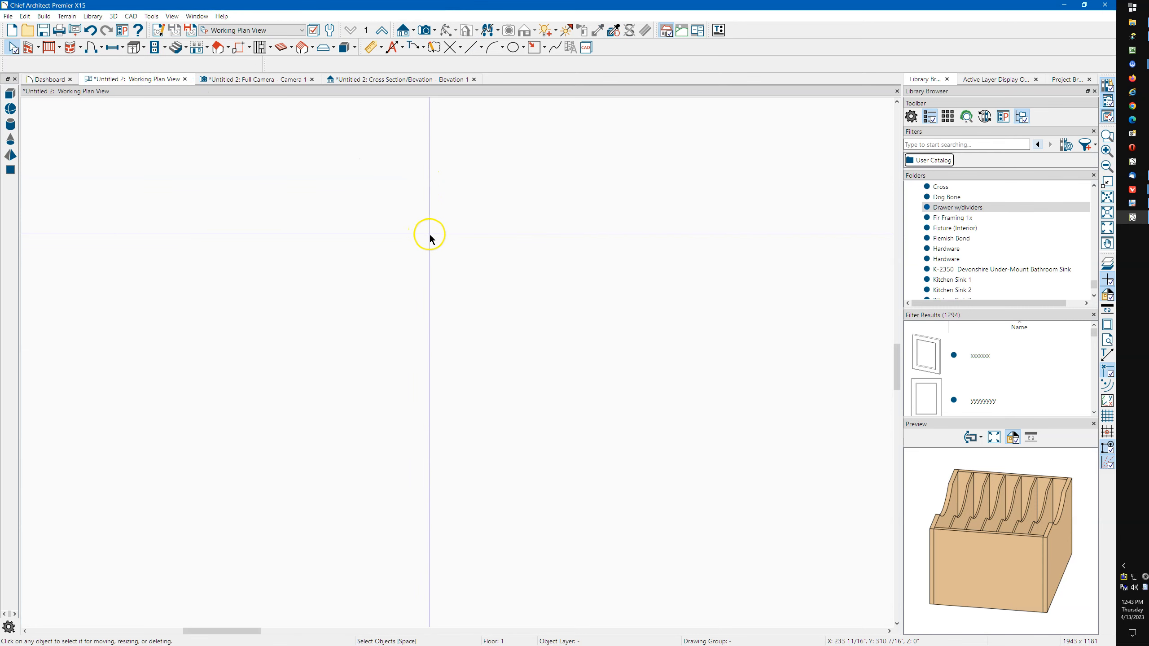
pyautogui.moveTo(484, 329); pyautogui.dragTo(427, 300, button='middle')
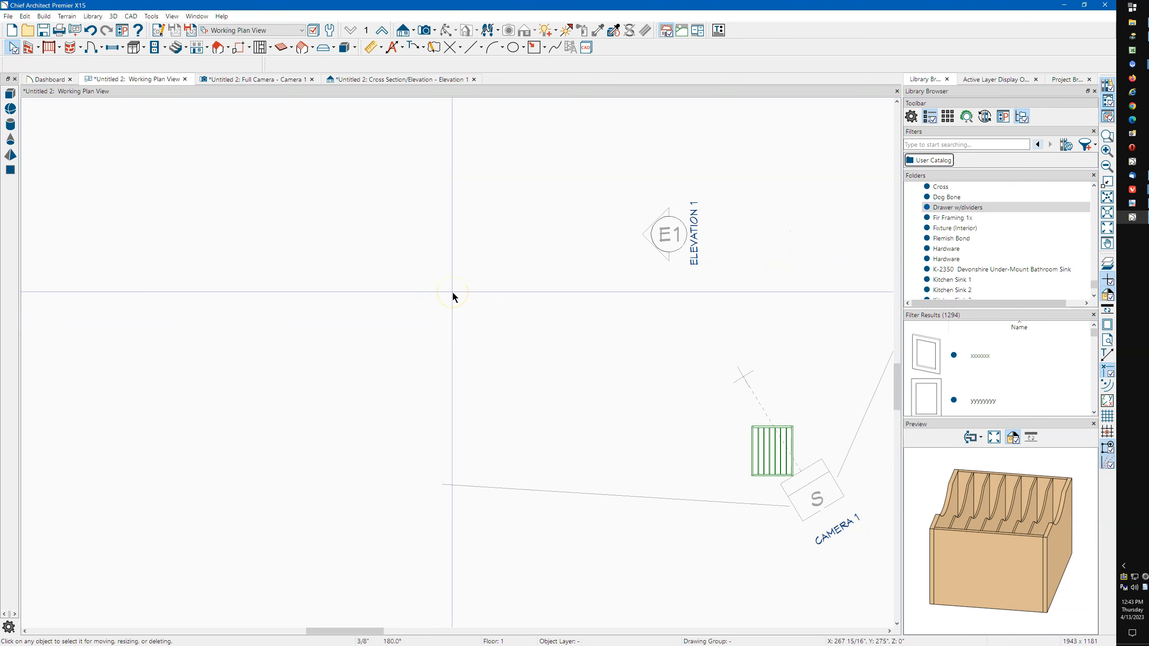
pyautogui.moveTo(577, 328); pyautogui.dragTo(553, 318, button='middle')
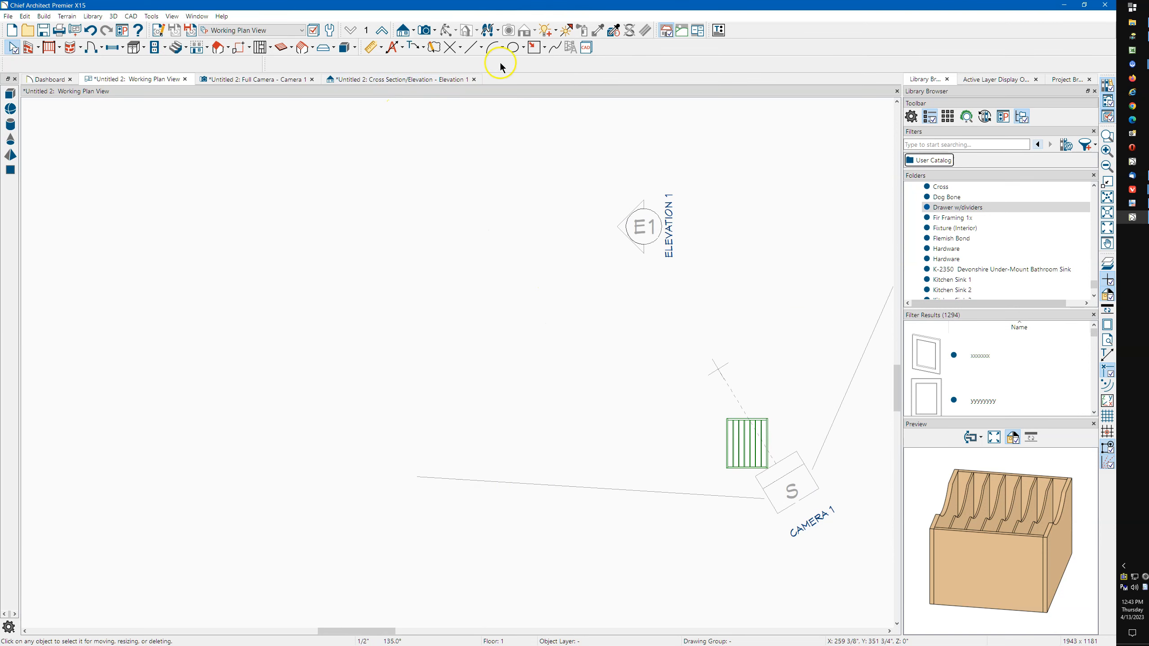
pyautogui.click(534, 47)
pyautogui.click(349, 47)
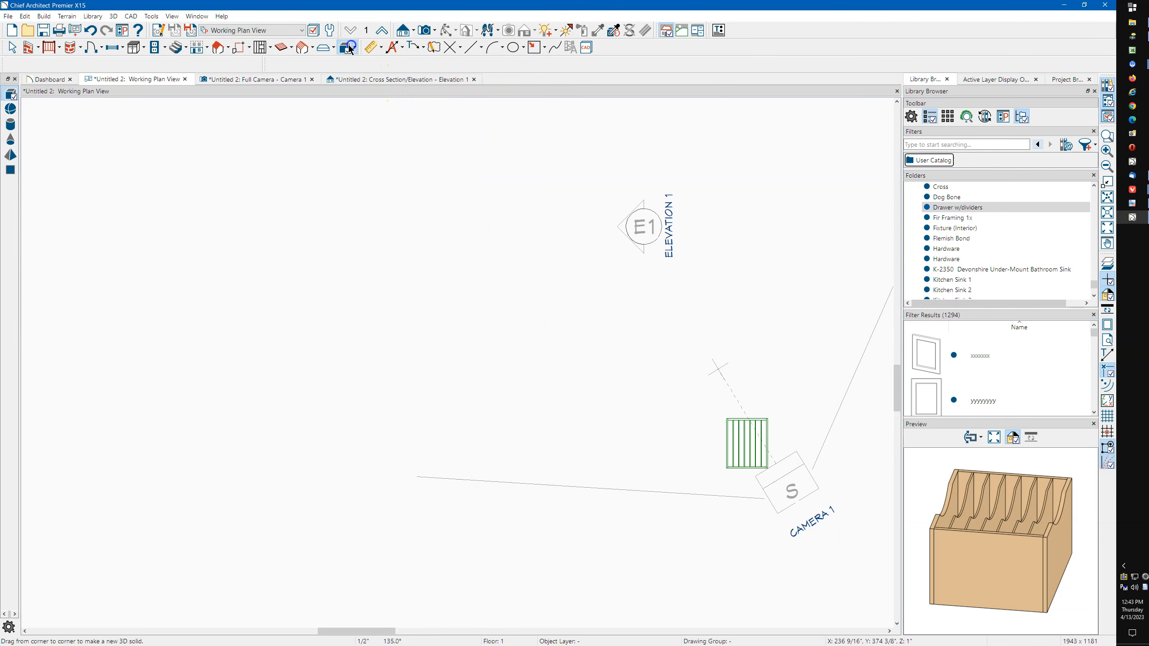
pyautogui.click(423, 319)
pyautogui.press('Escape')
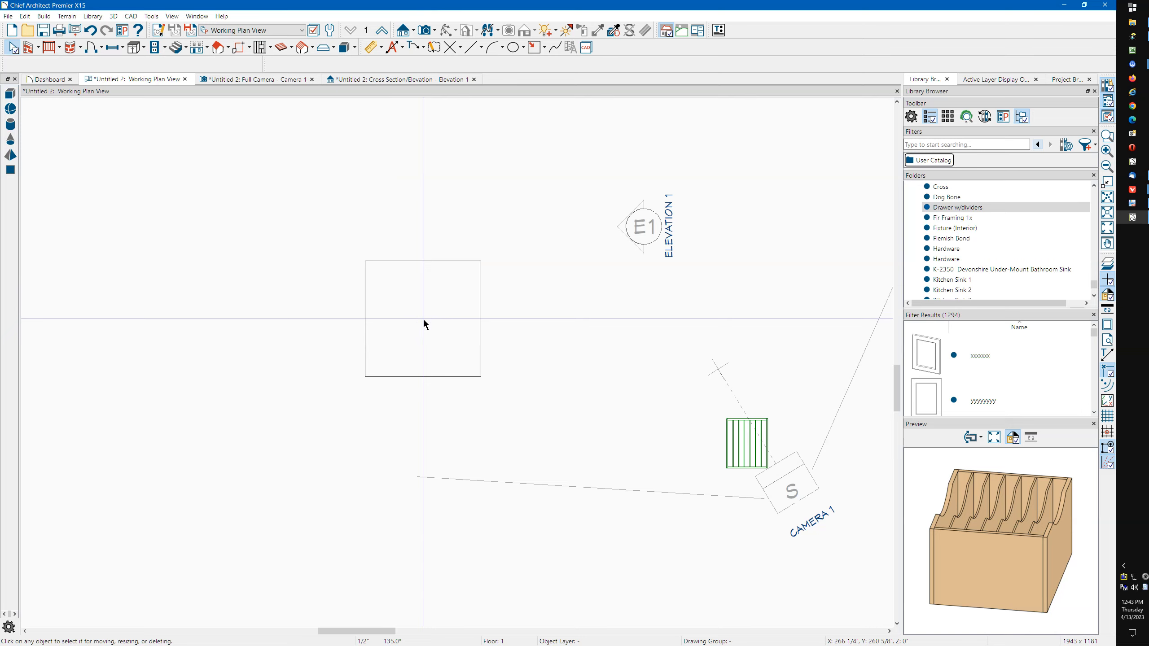
# Set the new solid's width to 18", depth to 20" and height to 1/2".
pyautogui.click(481, 357)
pyautogui.doubleClick(481, 357)
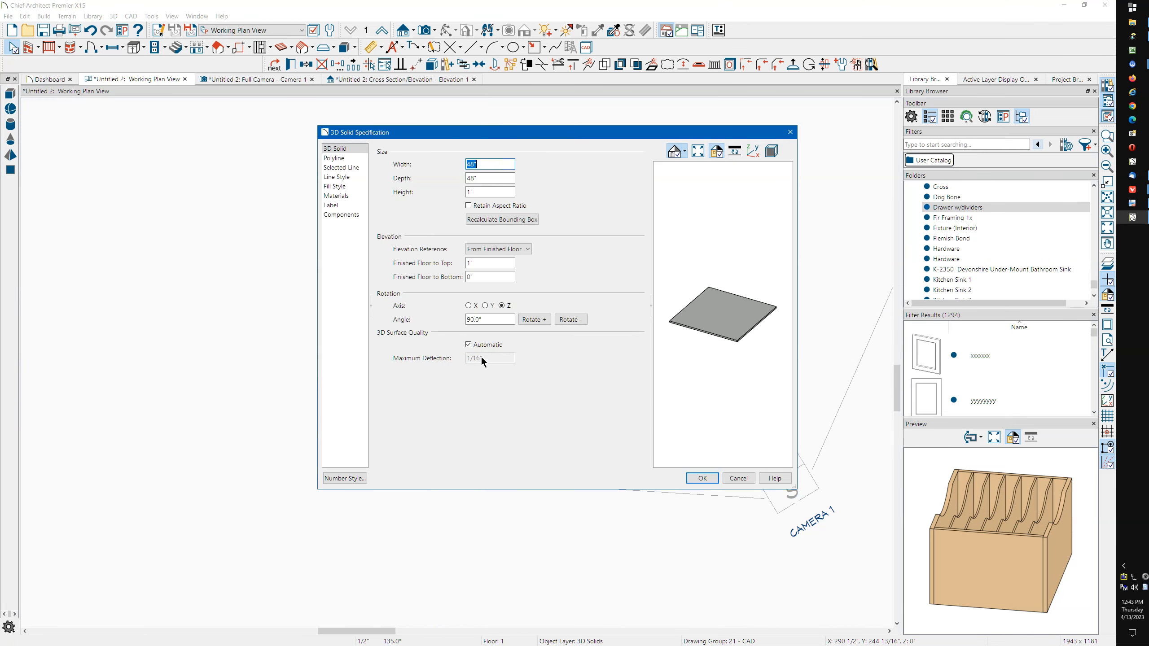
pyautogui.doubleClick(470, 192)
pyautogui.write('.5')
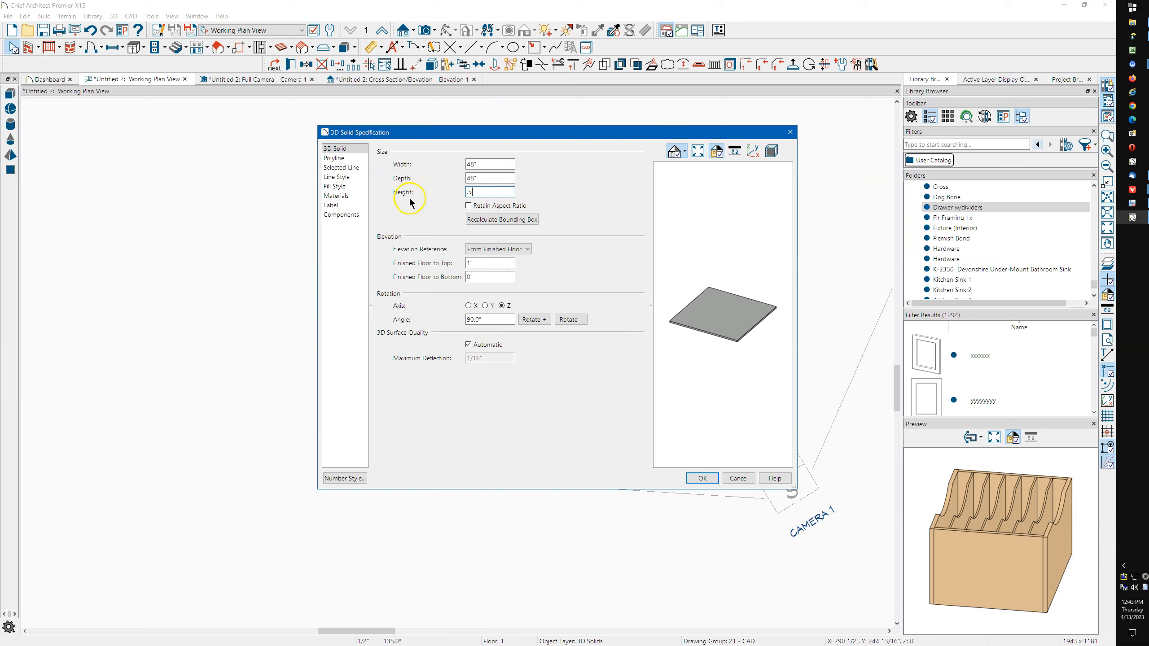
pyautogui.click(482, 277)
pyautogui.moveTo(501, 278); pyautogui.dragTo(459, 281)
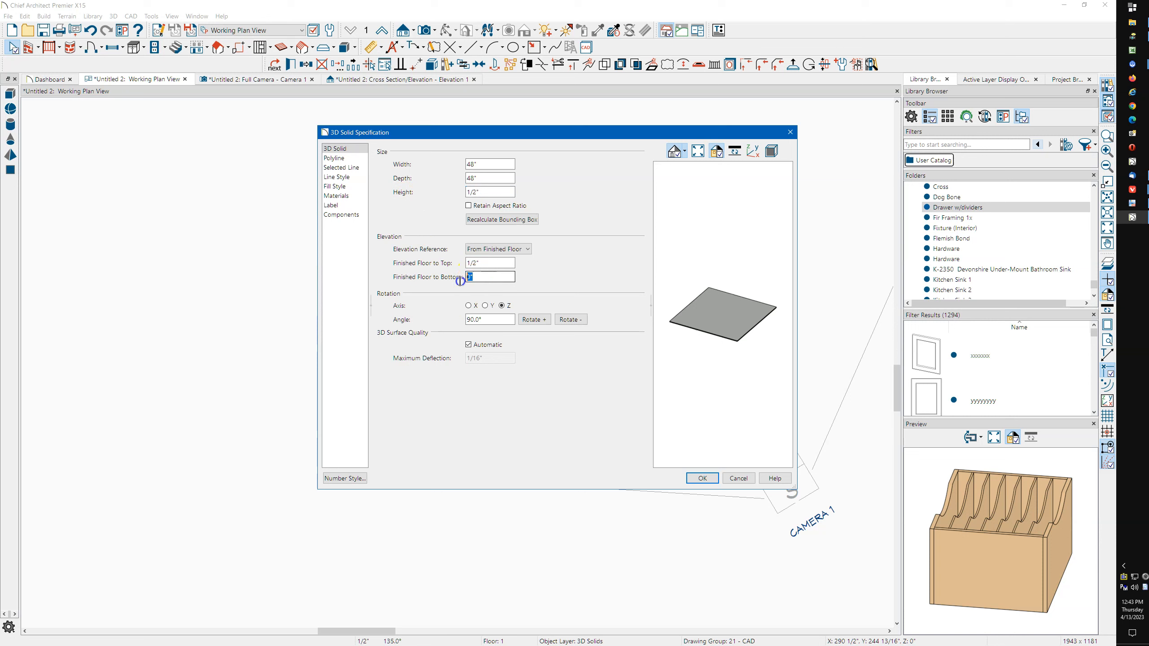
pyautogui.doubleClick(489, 162)
pyautogui.write('18')
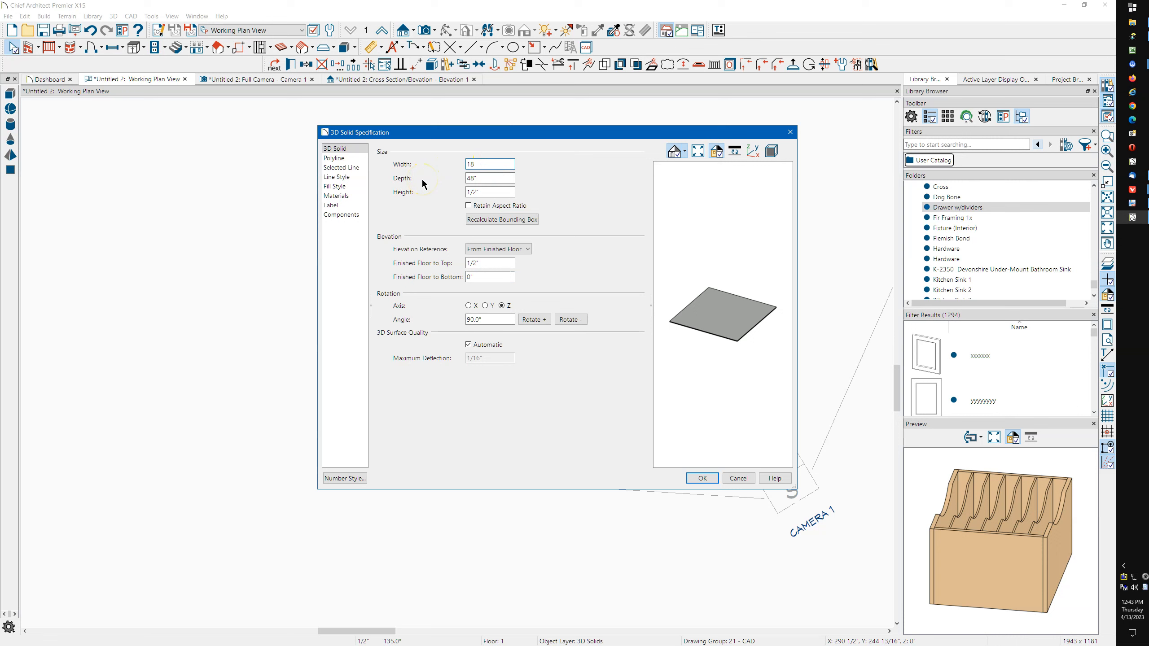
pyautogui.click(490, 179)
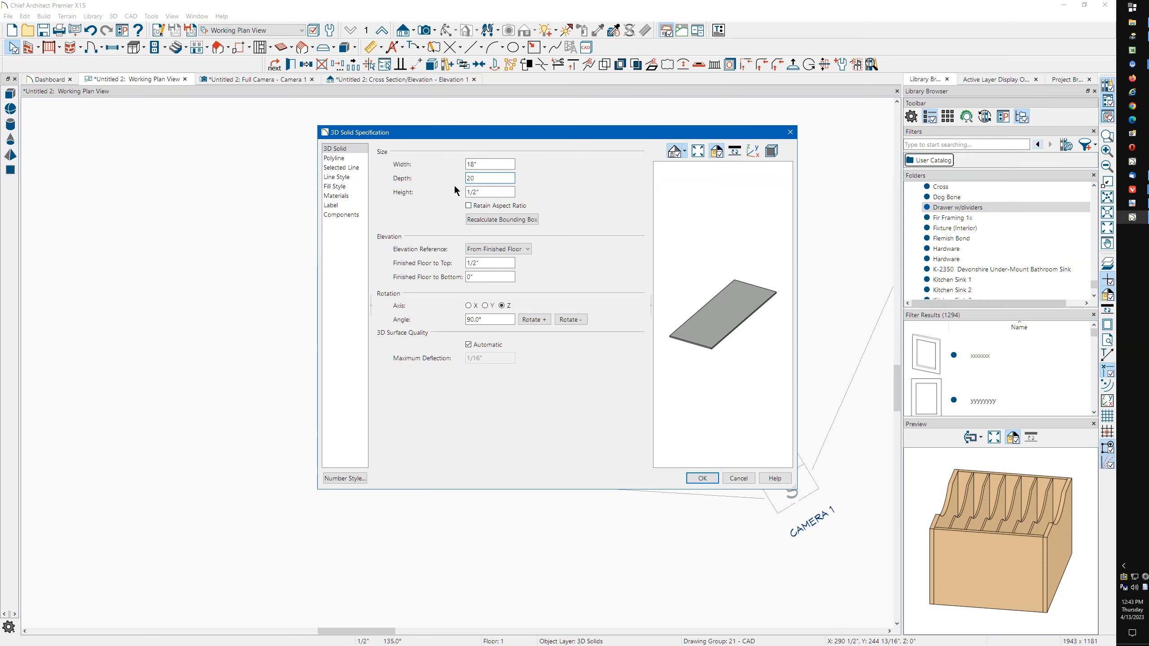
pyautogui.click(701, 478)
# Resize the base solid inward on all sides by moving its lower-left corner 5/8" in both X and Y.
pyautogui.scroll(5, 323, 354)
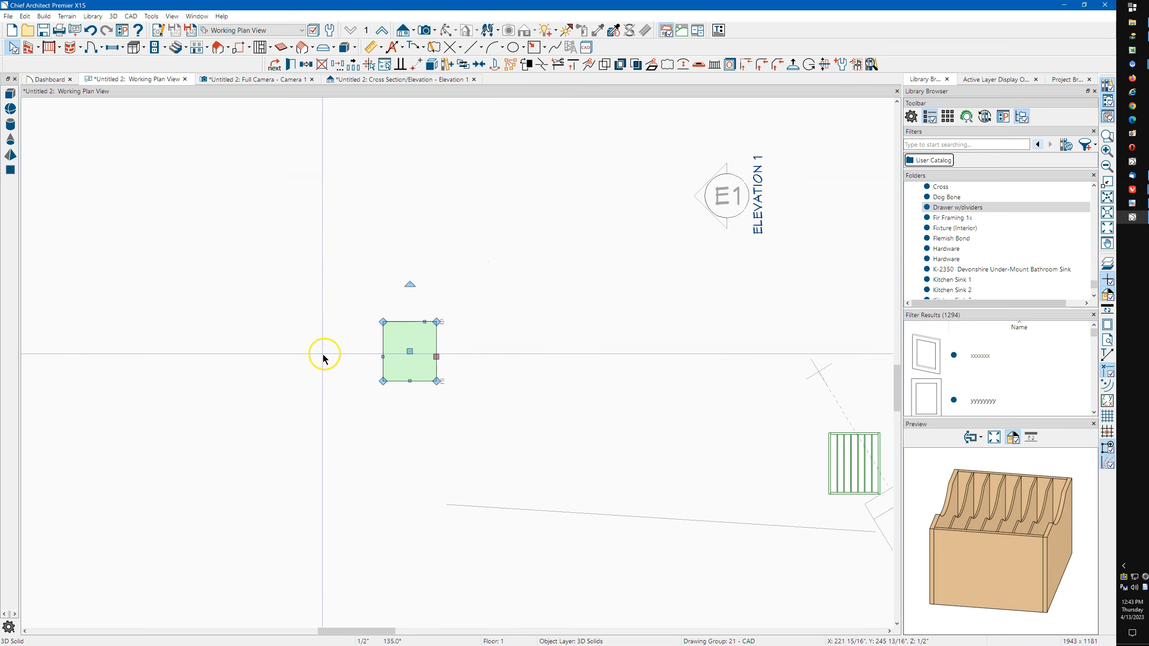
pyautogui.moveTo(382, 370); pyautogui.dragTo(372, 321, button='middle')
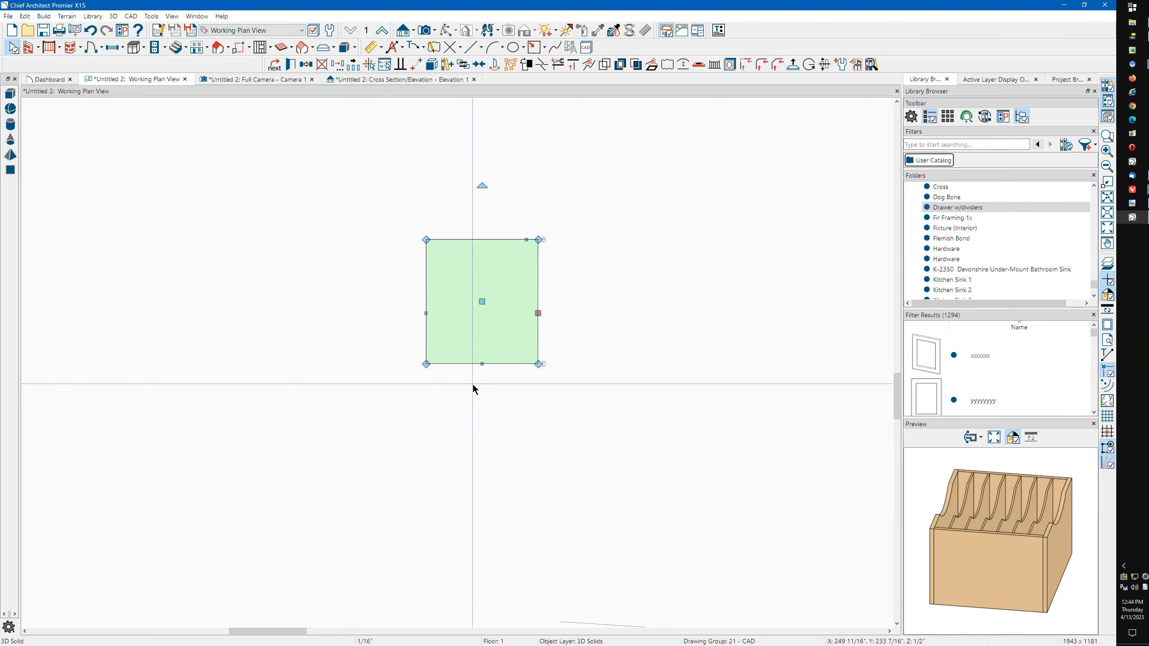
pyautogui.moveTo(426, 363); pyautogui.dragTo(432, 357)
pyautogui.press('Tab')
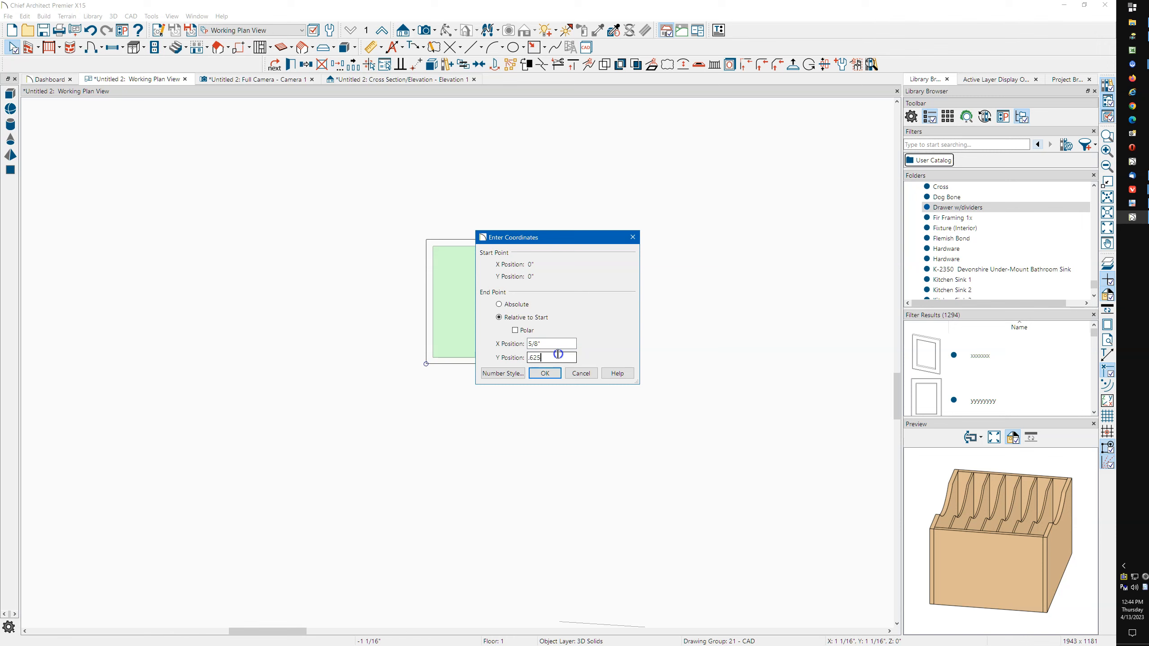
pyautogui.click(558, 354)
pyautogui.click(546, 373)
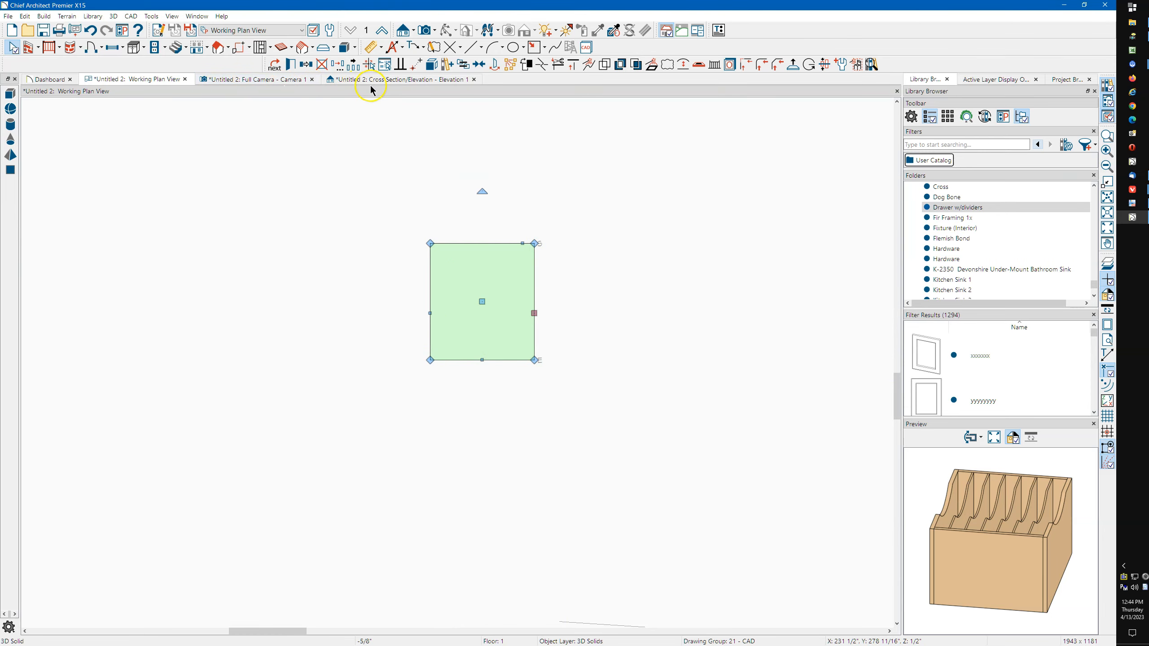
pyautogui.click(347, 47)
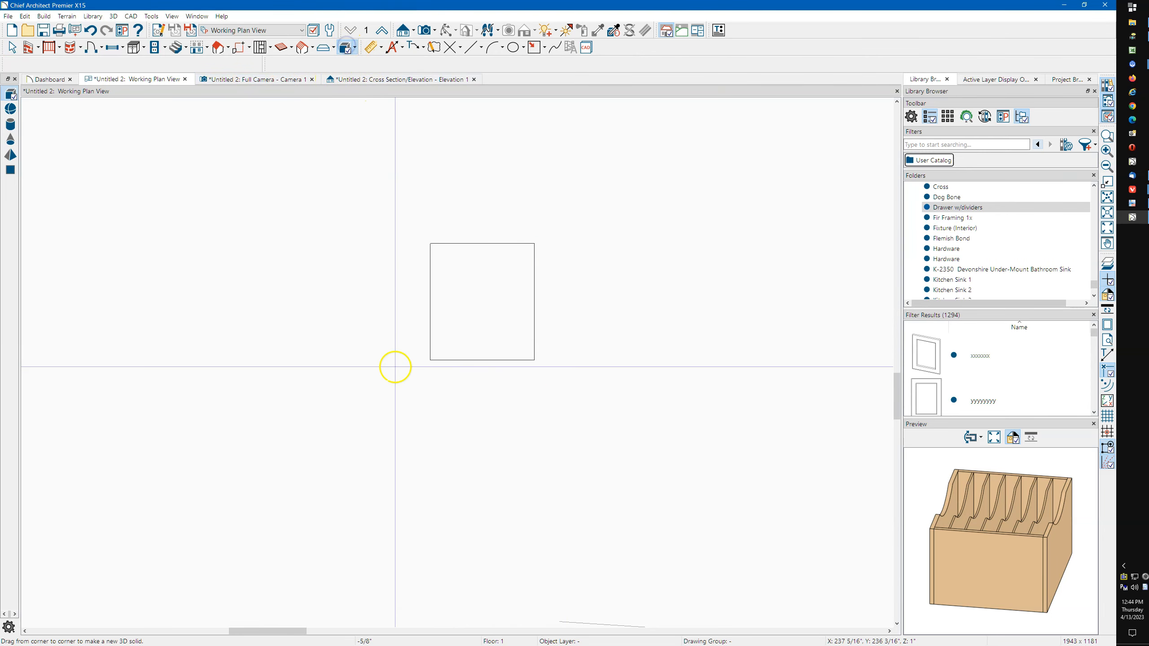
pyautogui.scroll(2, 469, 387)
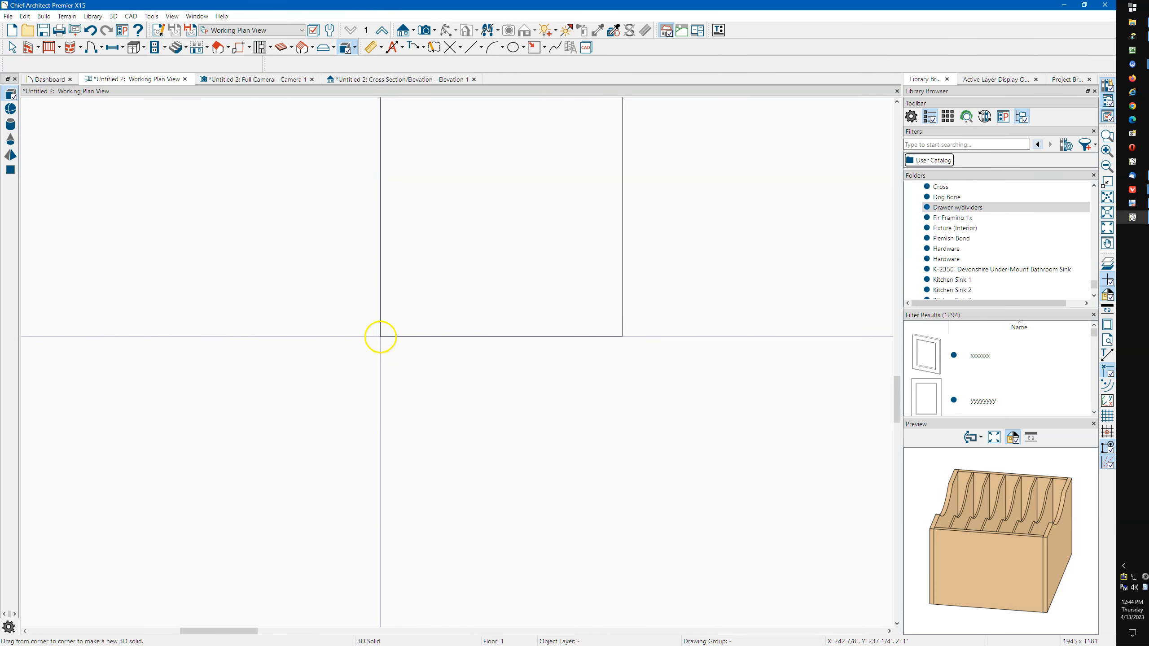
pyautogui.moveTo(380, 336); pyautogui.dragTo(619, 351)
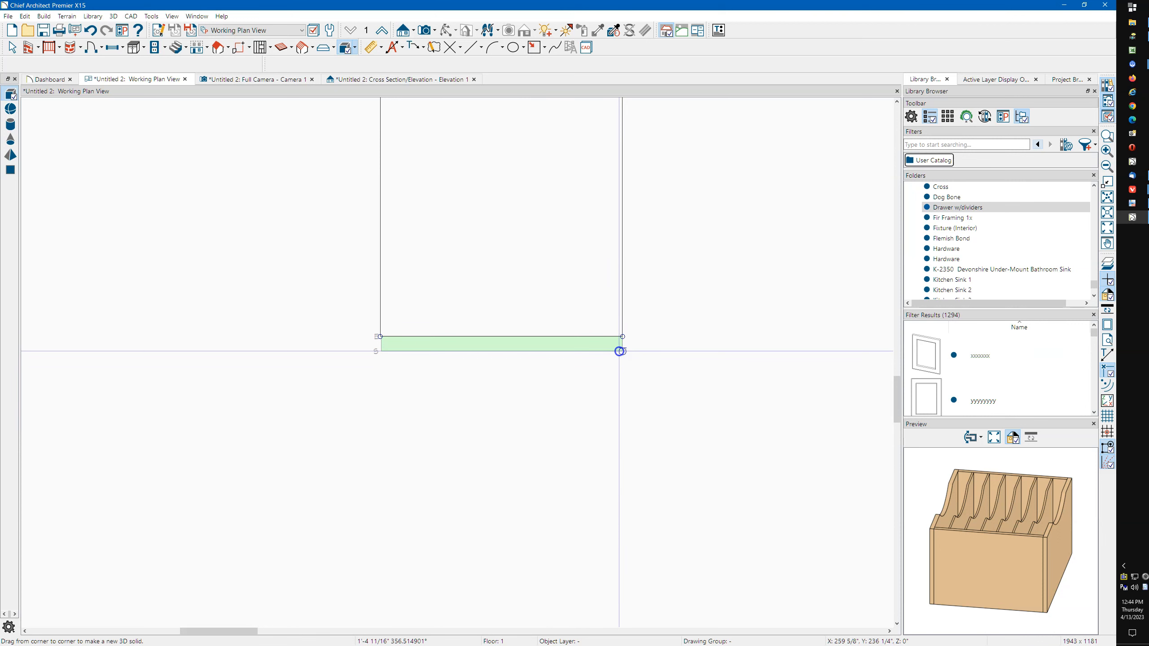
pyautogui.press('Tab')
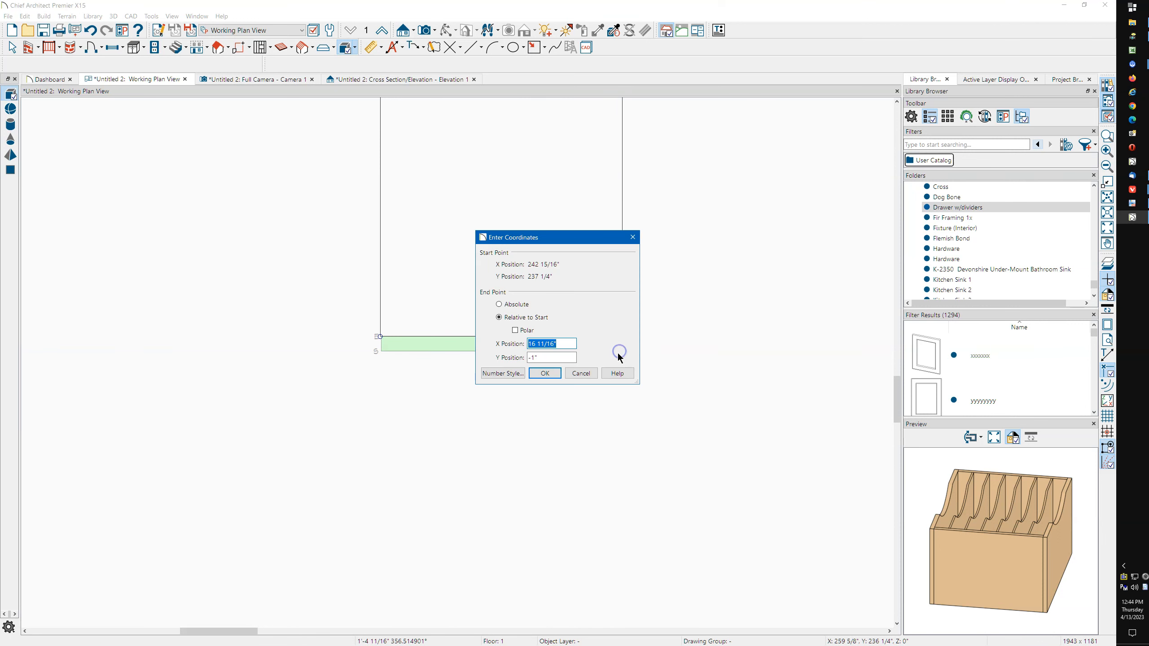
pyautogui.click(549, 378)
pyautogui.click(581, 373)
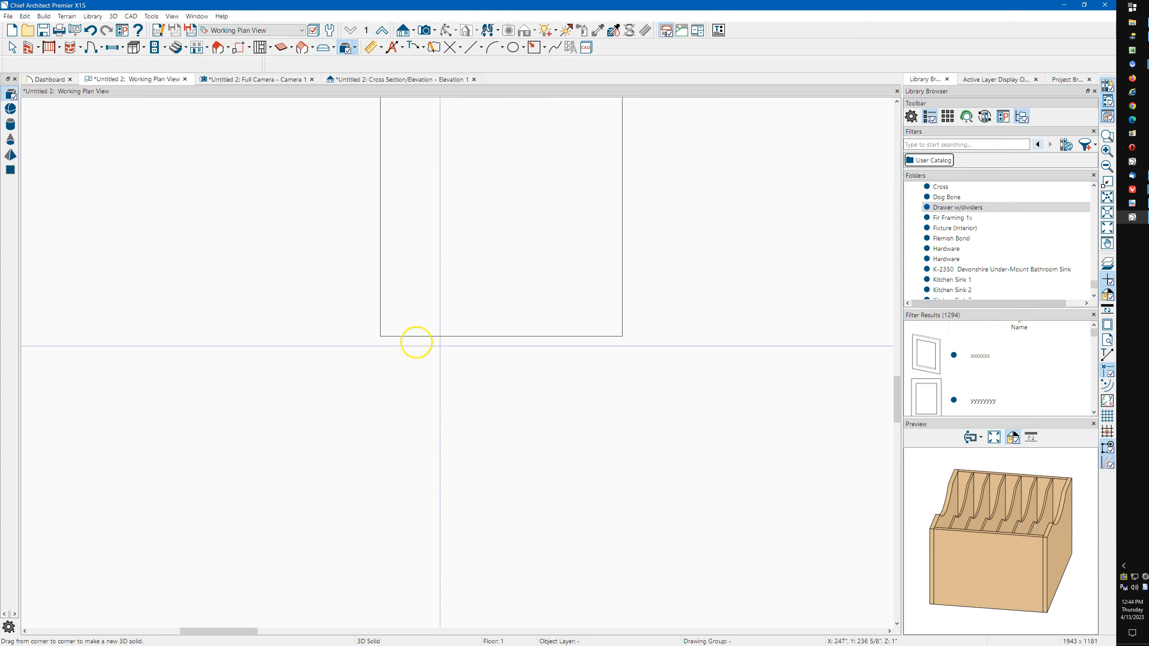
# Draw a box solid along the base's lower edge from its lower-left corner, with a relative endpoint of X 16 3/4" and Y -5/8".
pyautogui.moveTo(380, 336); pyautogui.dragTo(621, 351)
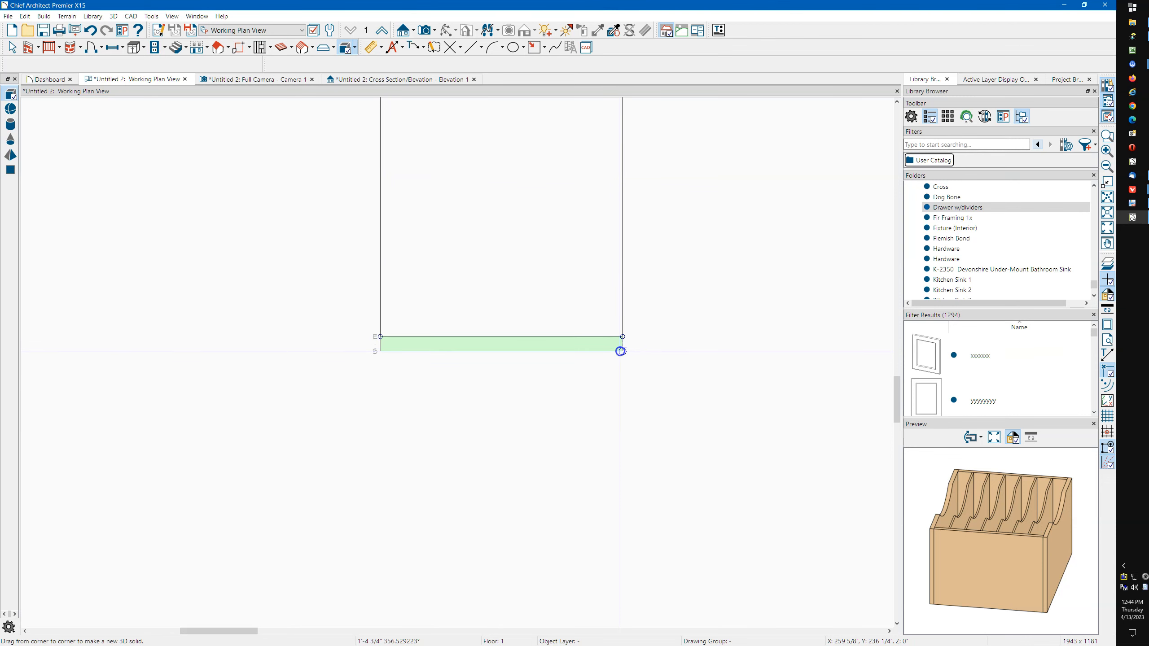
pyautogui.press('Tab')
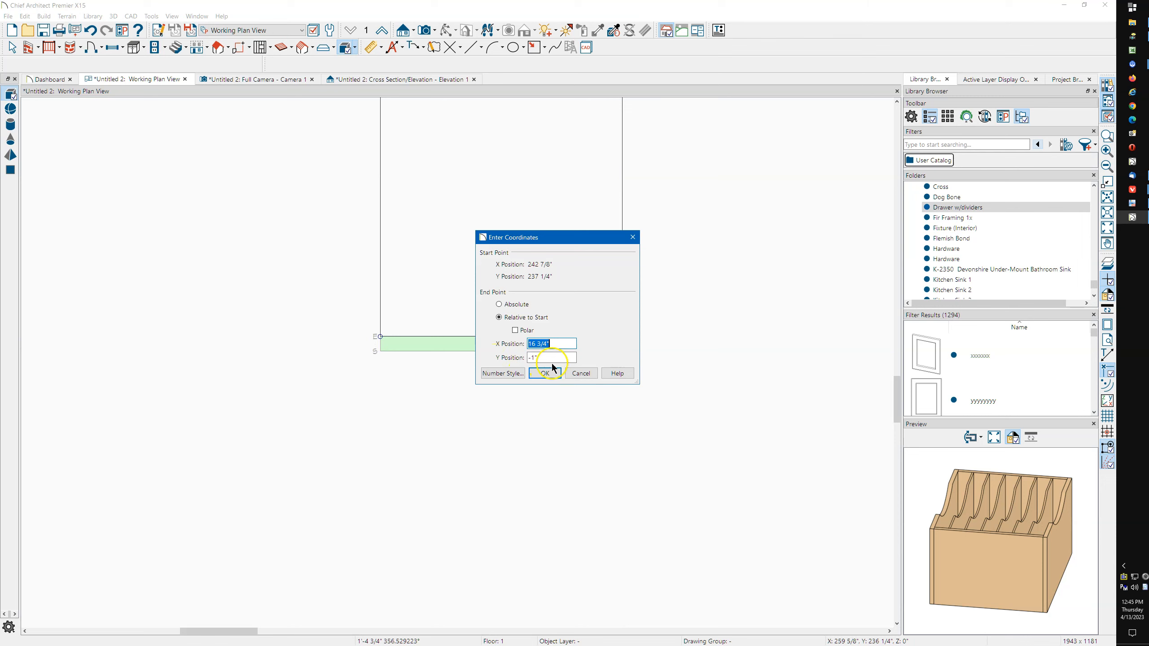
pyautogui.moveTo(547, 356); pyautogui.dragTo(510, 354)
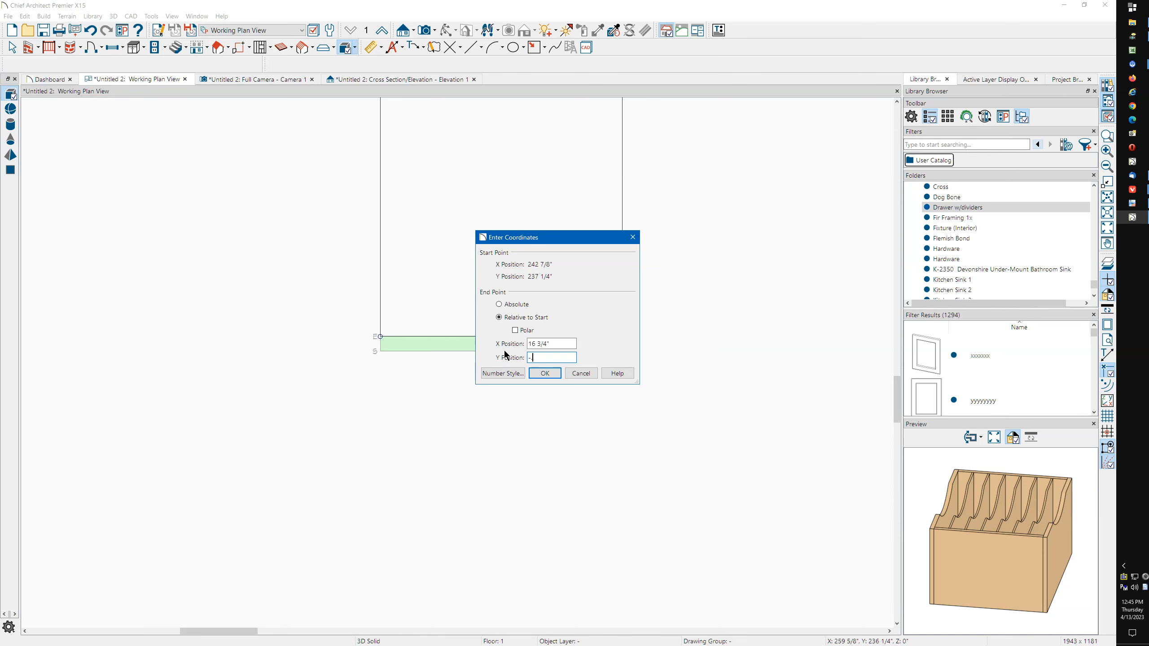
pyautogui.press('Return')
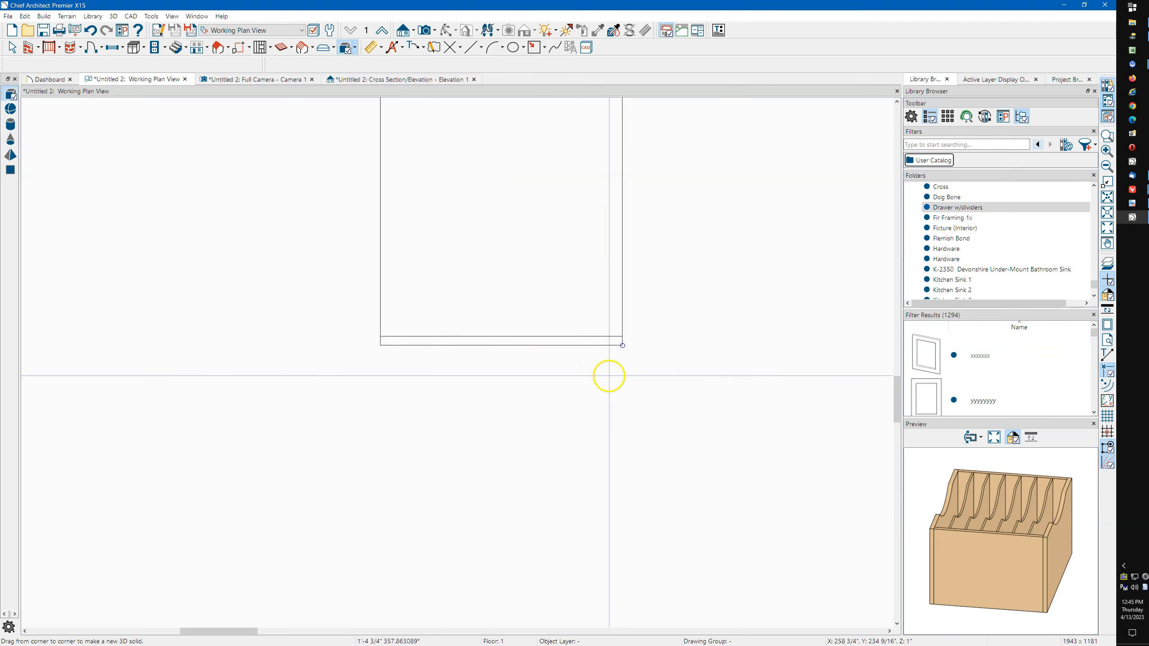
pyautogui.scroll(2, 630, 345)
pyautogui.scroll(1, 628, 346)
pyautogui.press('space')
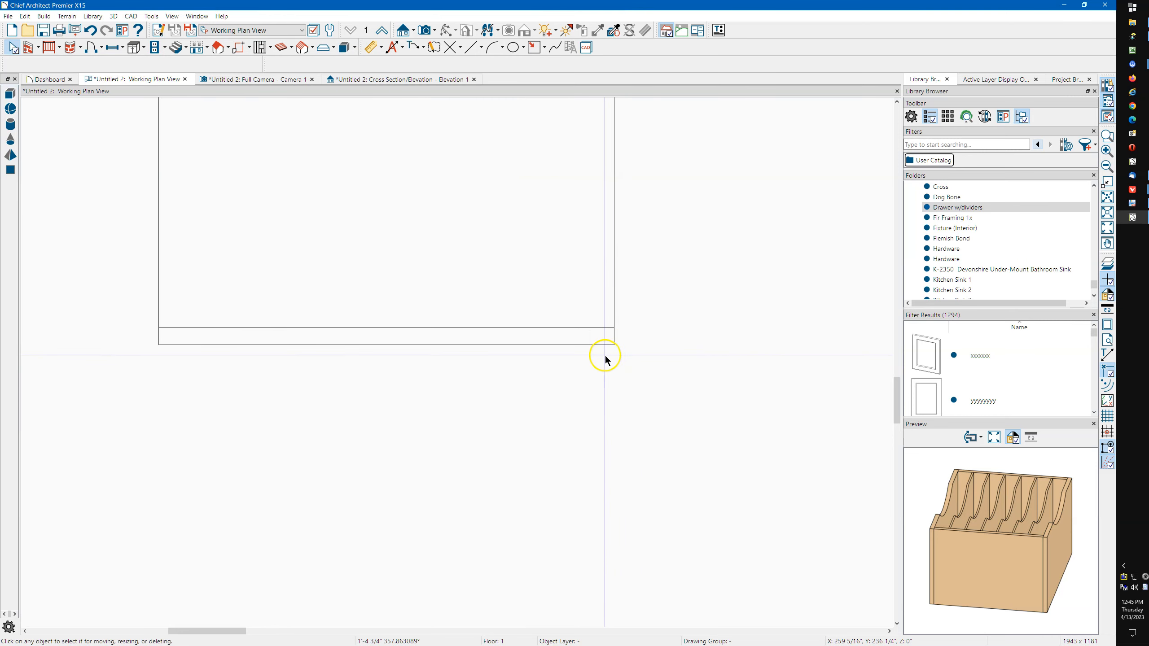
# Set the height of the front panel solid along the base's lower edge to 12".
pyautogui.scroll(1, 583, 359)
pyautogui.scroll(-1, 577, 362)
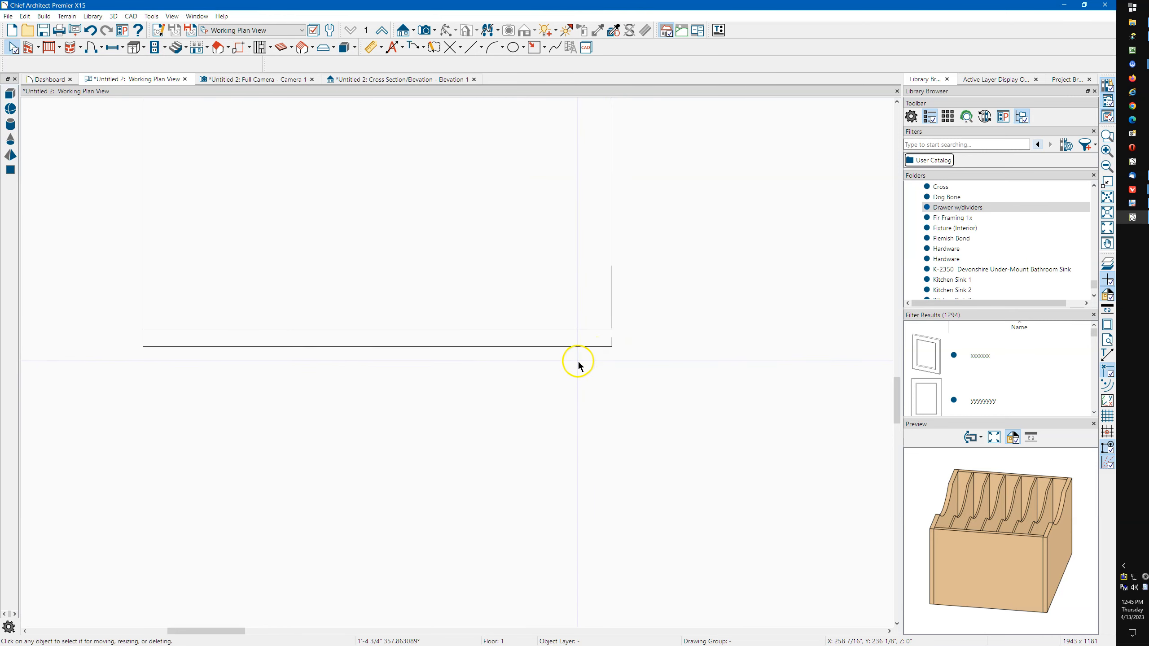
pyautogui.click(580, 347)
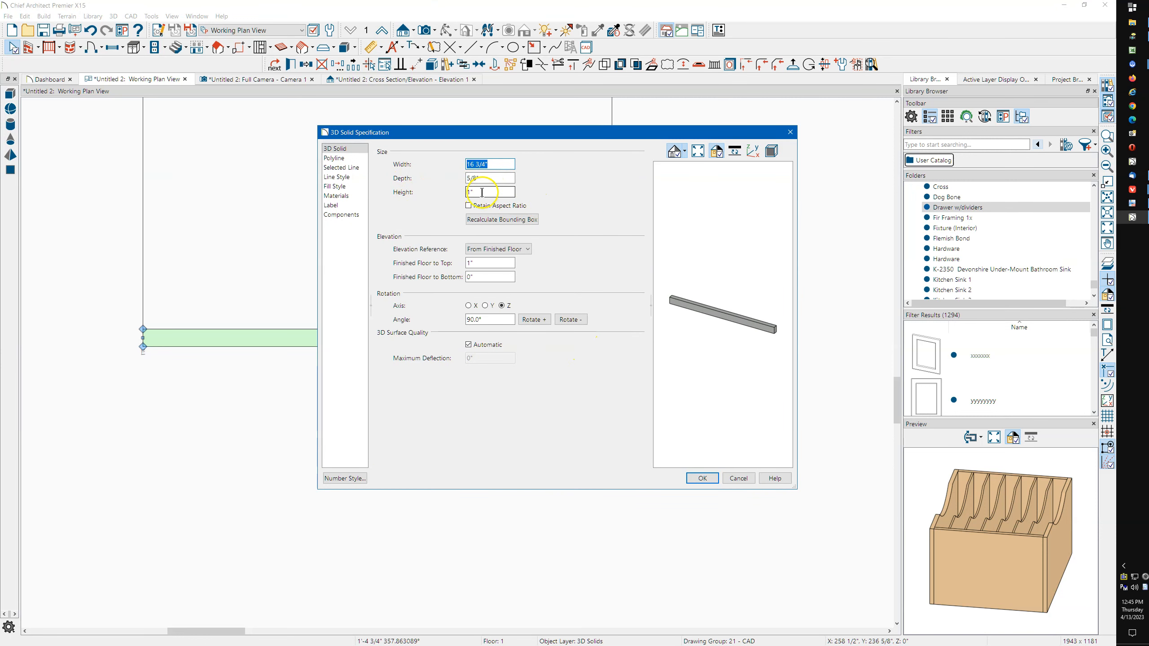
pyautogui.write('12')
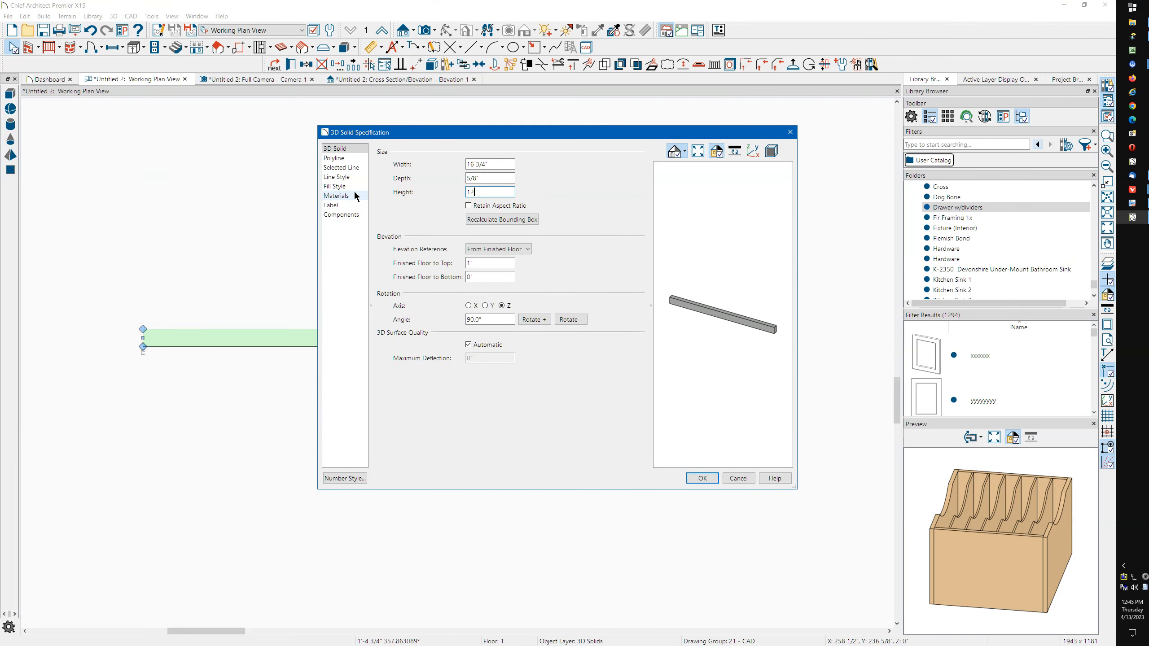
pyautogui.click(481, 275)
pyautogui.click(701, 479)
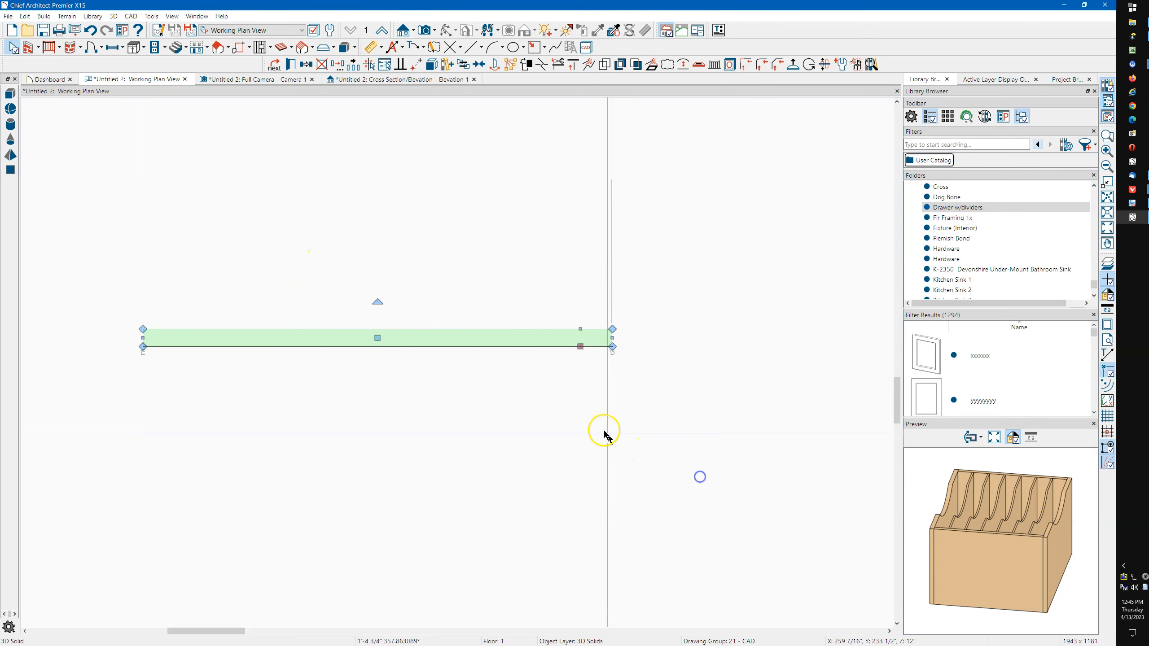
# Apply the Fir H material from the library to the front panel and the base in the full camera view.
pyautogui.click(279, 80)
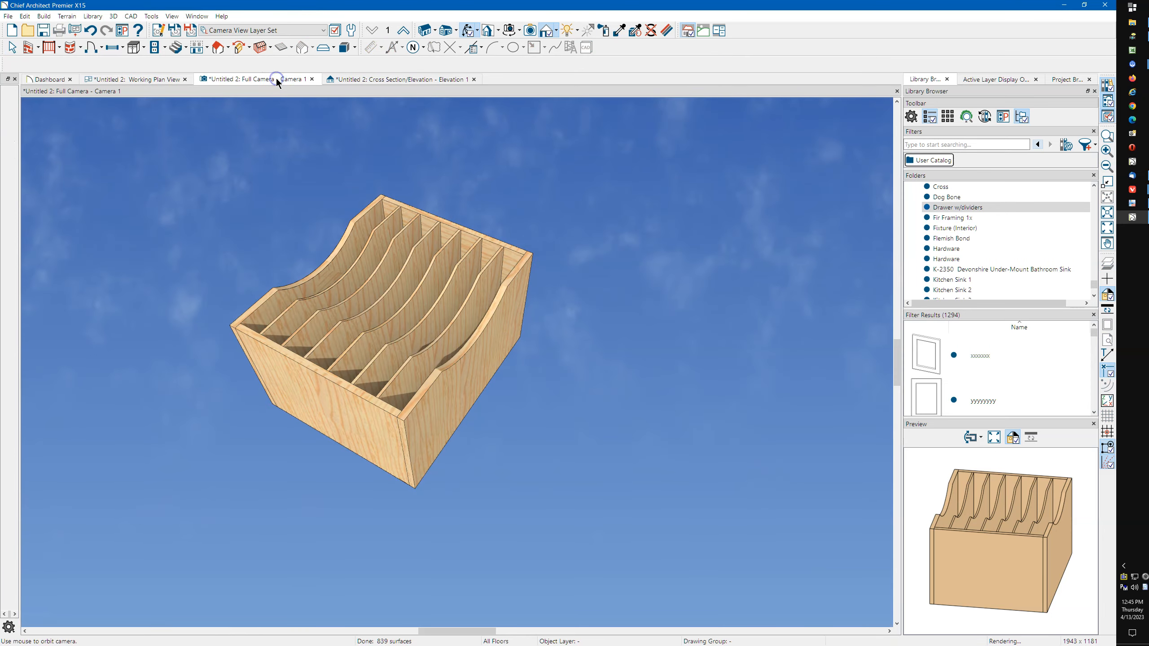
pyautogui.moveTo(550, 297); pyautogui.dragTo(325, 162)
pyautogui.scroll(8, 326, 161)
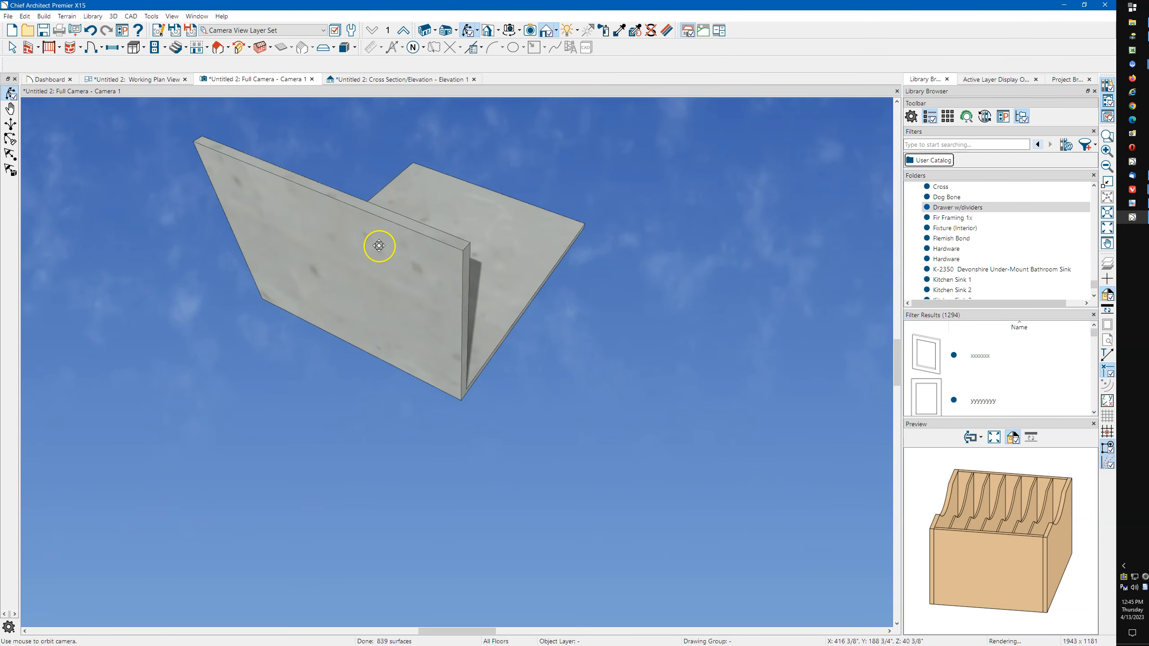
pyautogui.moveTo(379, 245); pyautogui.dragTo(380, 210)
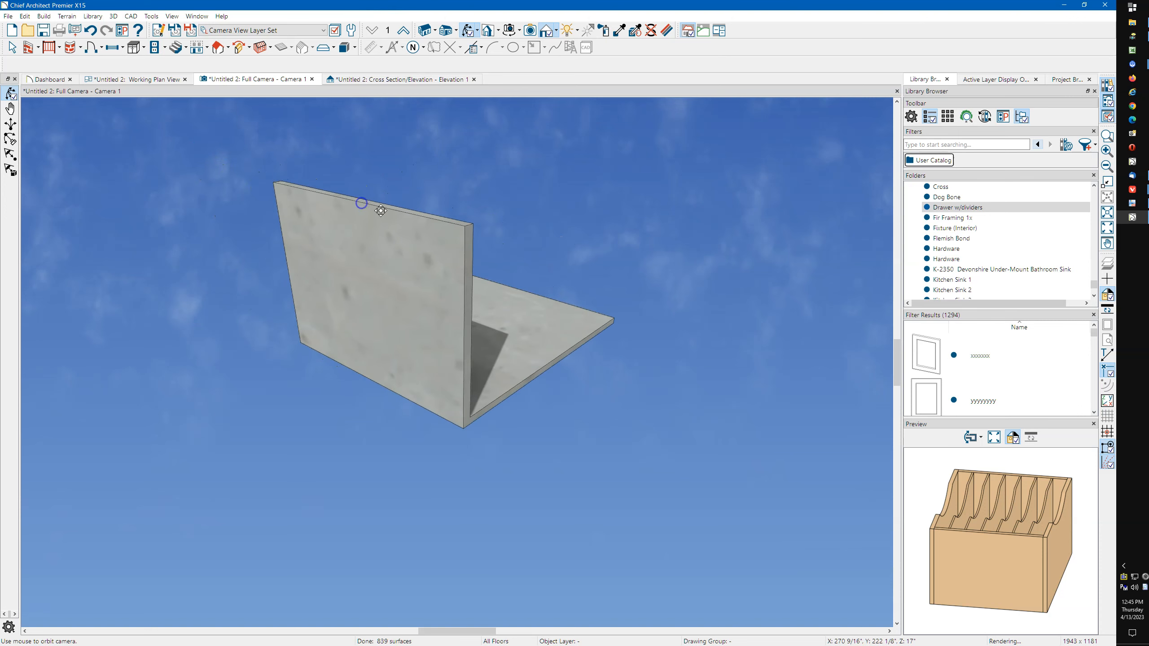
pyautogui.scroll(1, 979, 228)
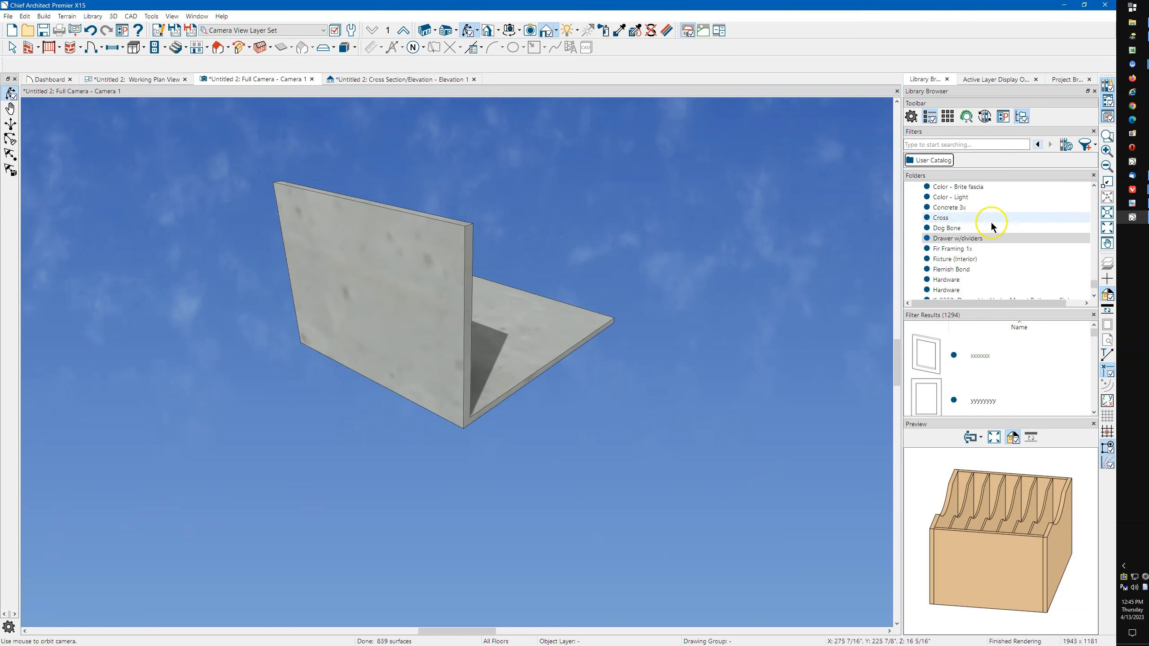
pyautogui.moveTo(1093, 285); pyautogui.dragTo(1098, 236)
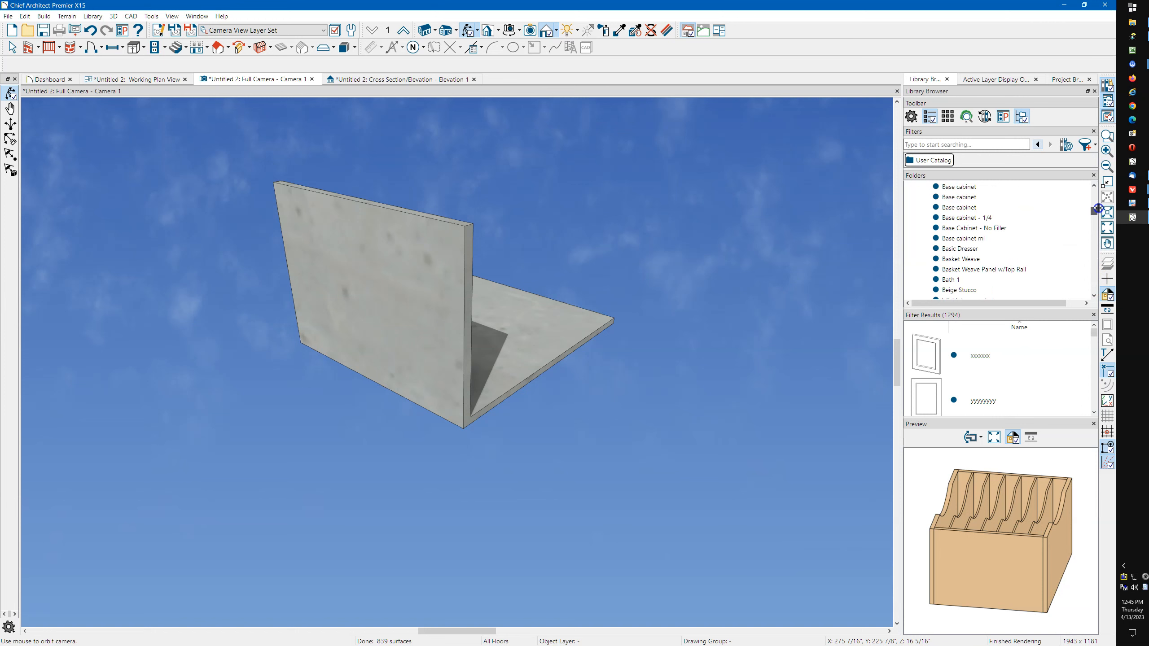
pyautogui.scroll(-10, 1016, 230)
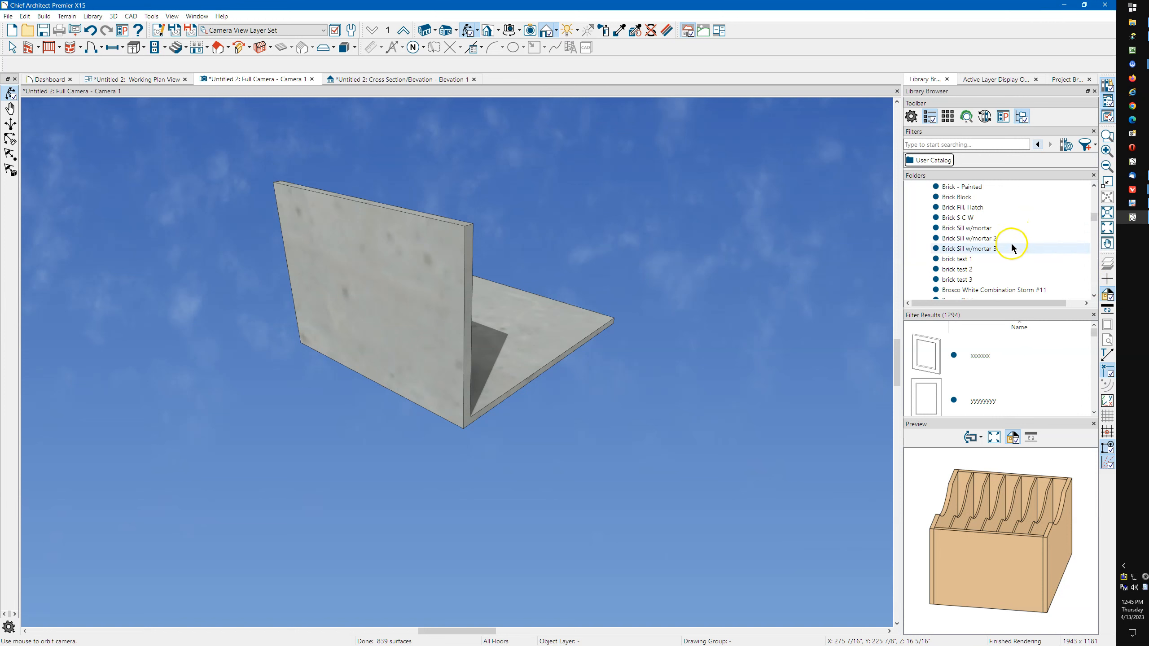
pyautogui.scroll(-5, 1009, 241)
pyautogui.scroll(-8, 1001, 239)
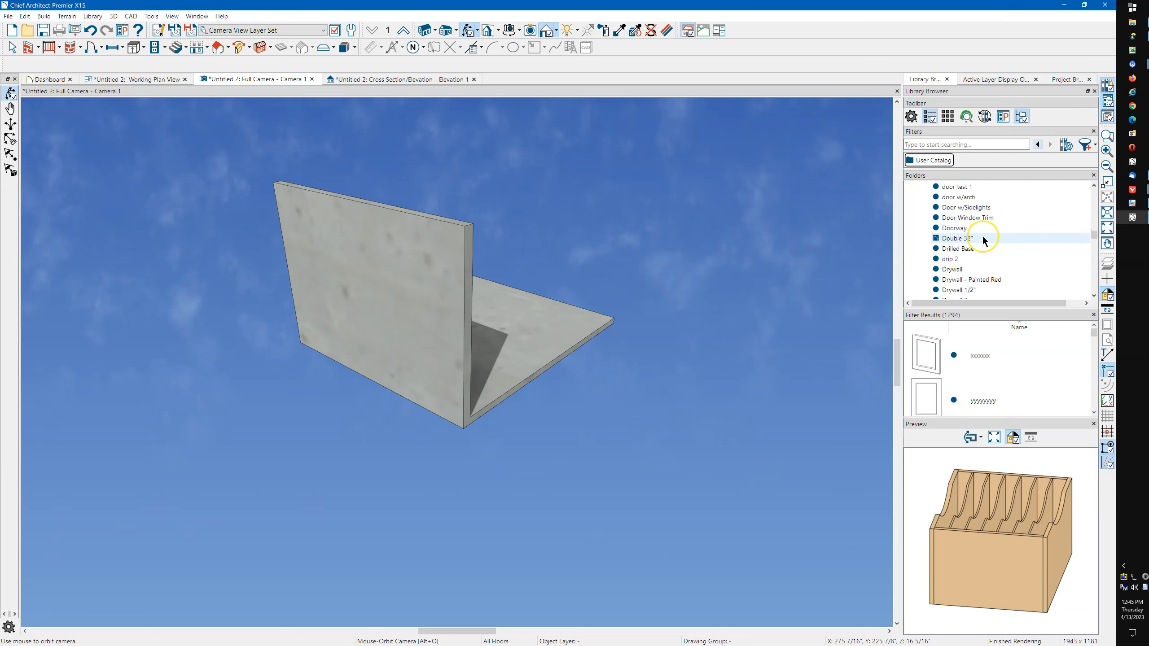
pyautogui.scroll(-8, 983, 240)
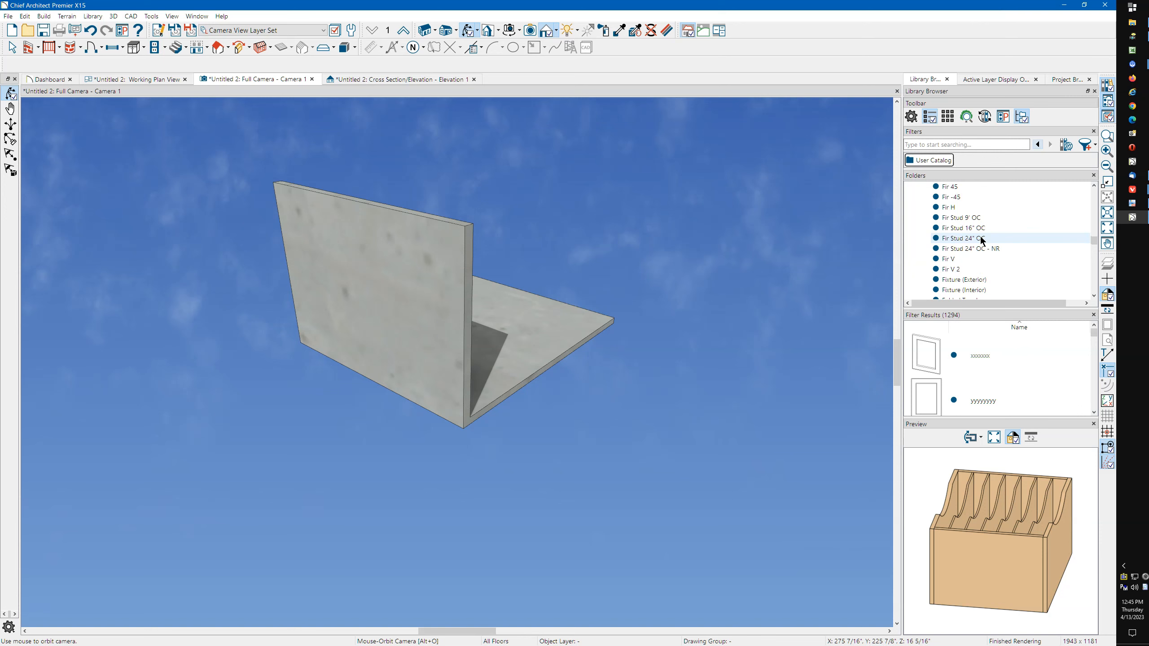
pyautogui.click(960, 209)
pyautogui.click(409, 297)
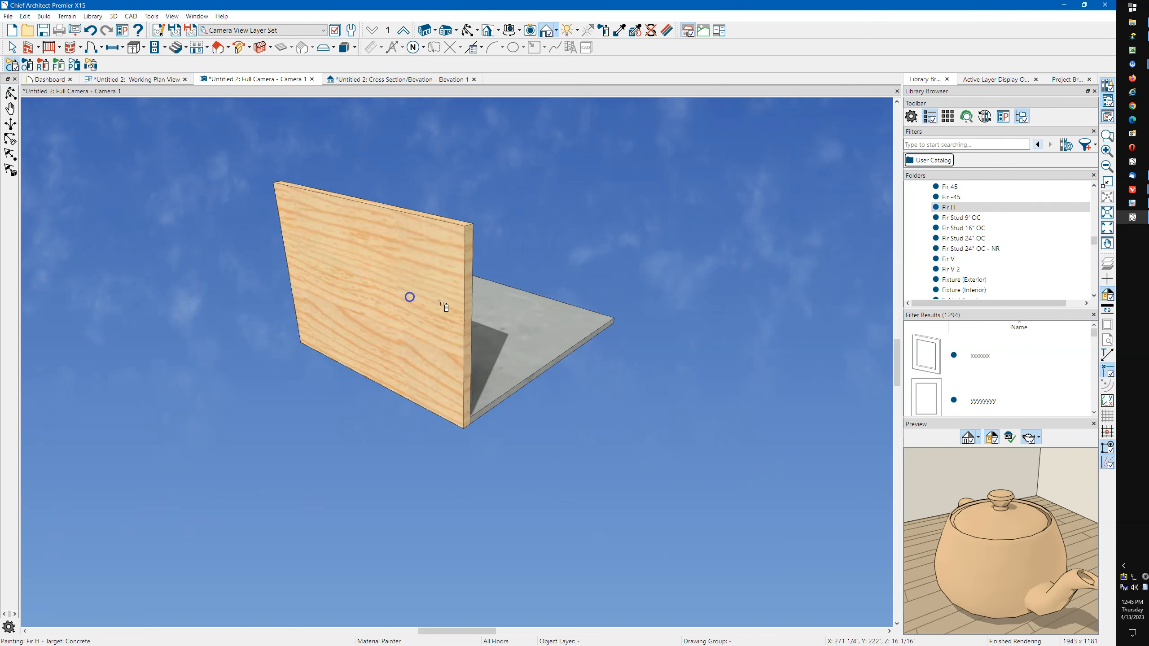
pyautogui.click(532, 345)
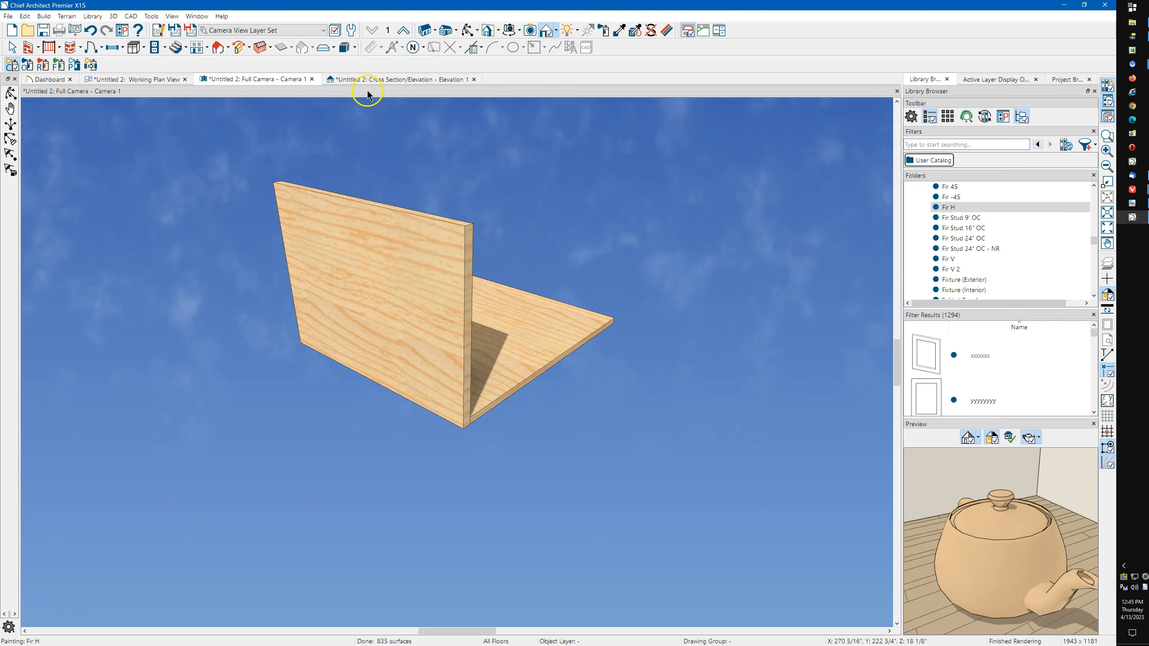
# Create a reflected copy of the front panel along the base's opposite edge in plan, and check it in the camera view.
pyautogui.click(158, 81)
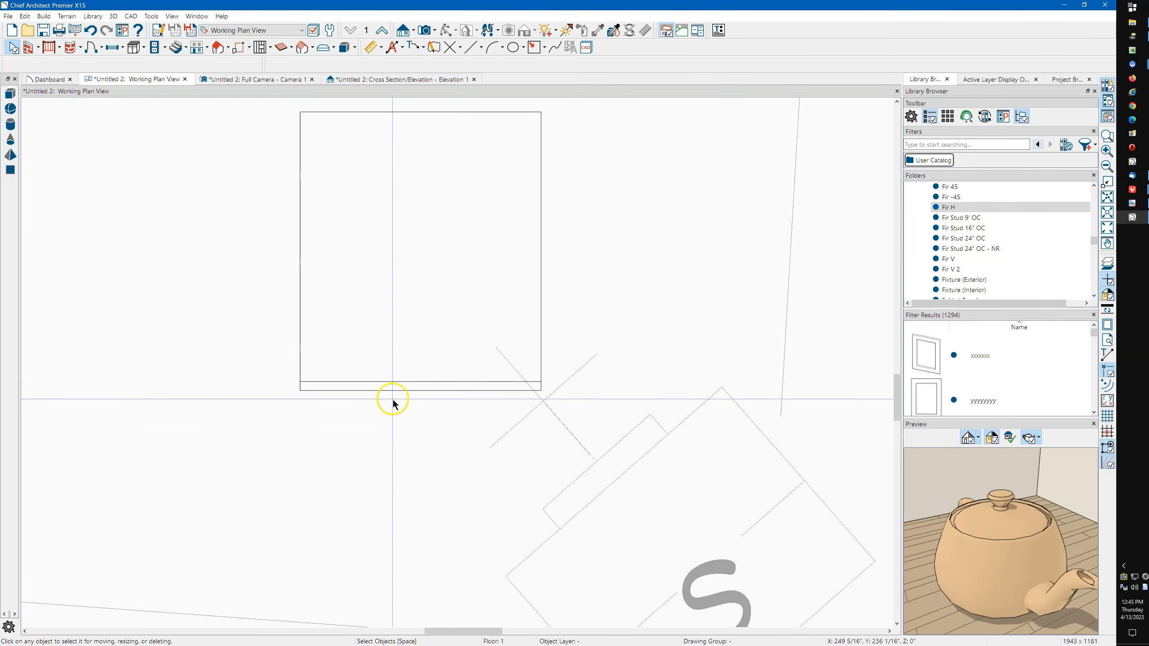
pyautogui.click(392, 387)
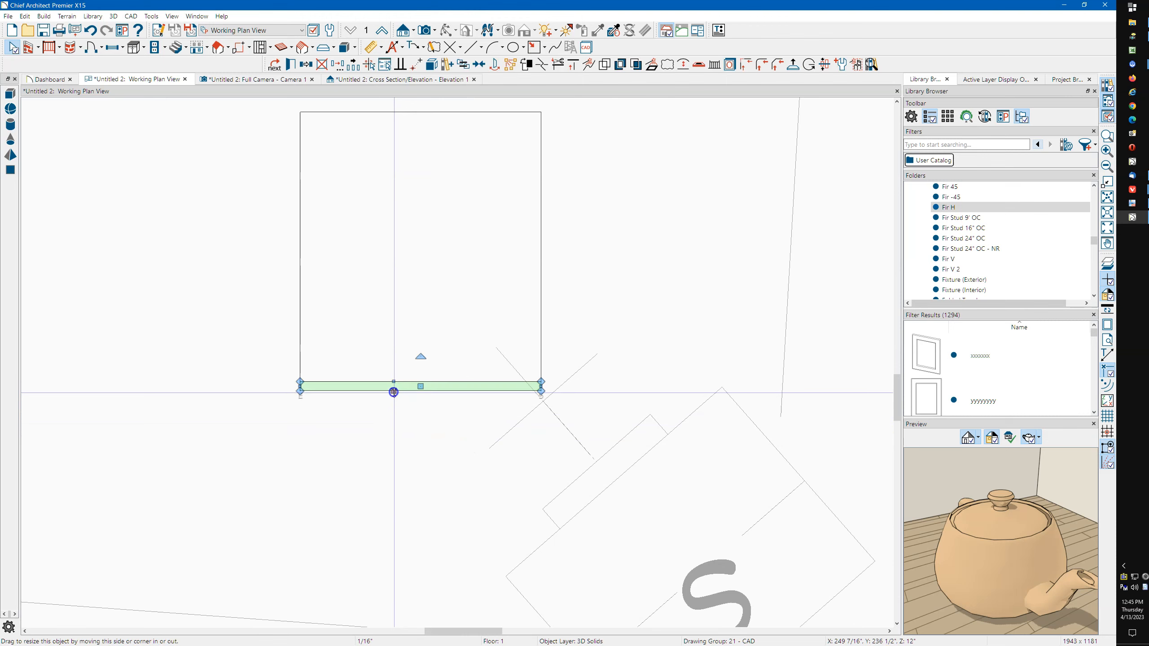
pyautogui.click(305, 64)
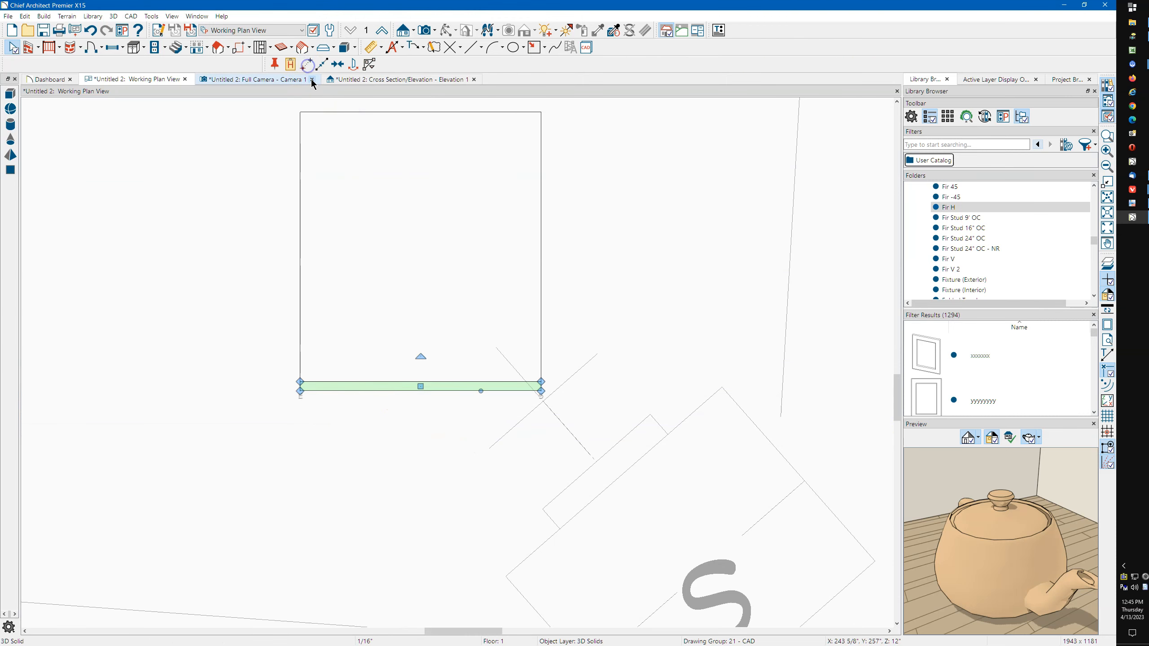
pyautogui.click(353, 65)
pyautogui.click(326, 244)
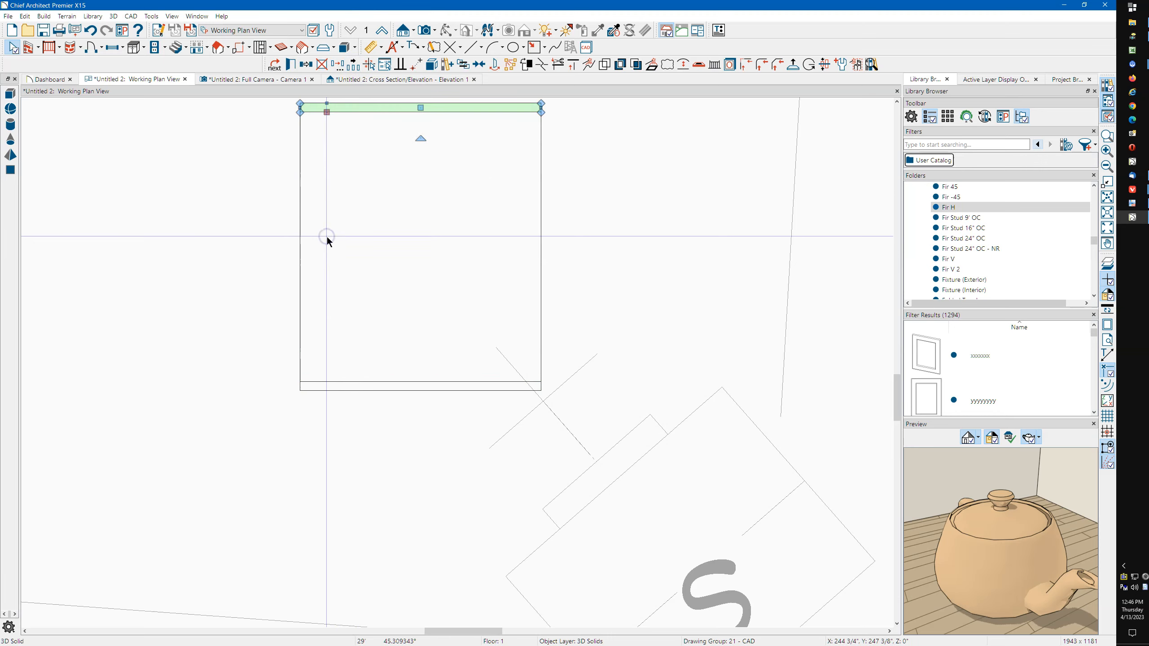
pyautogui.click(273, 81)
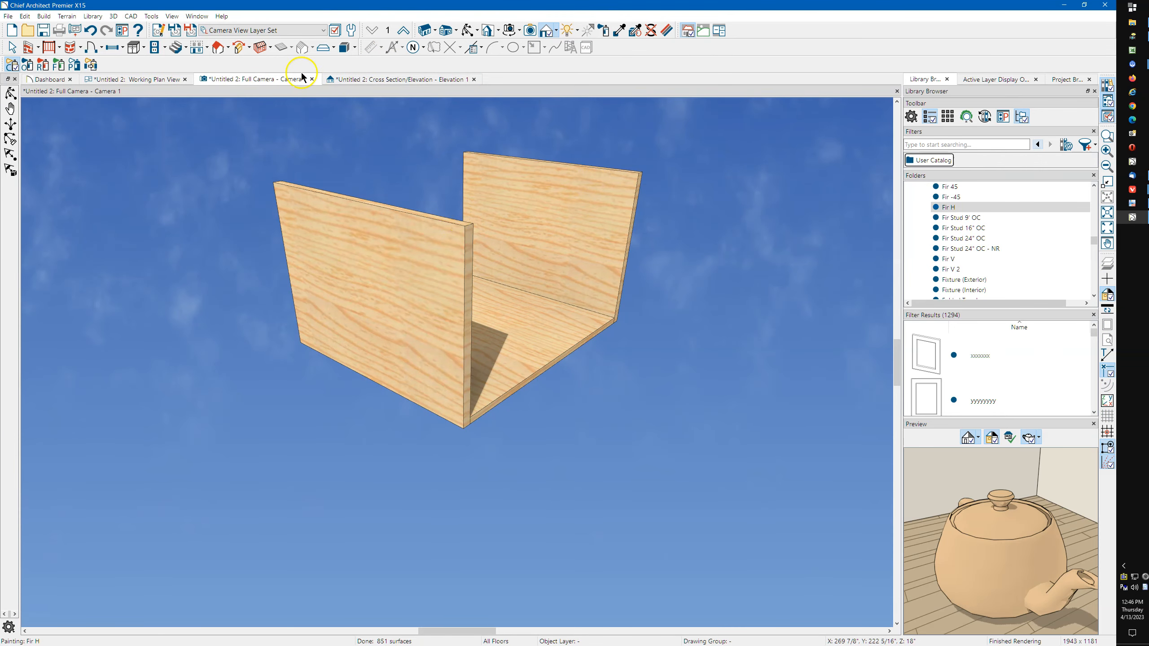
# Make a copy of the front panel in plan rotated 90° for the side panel.
pyautogui.click(165, 81)
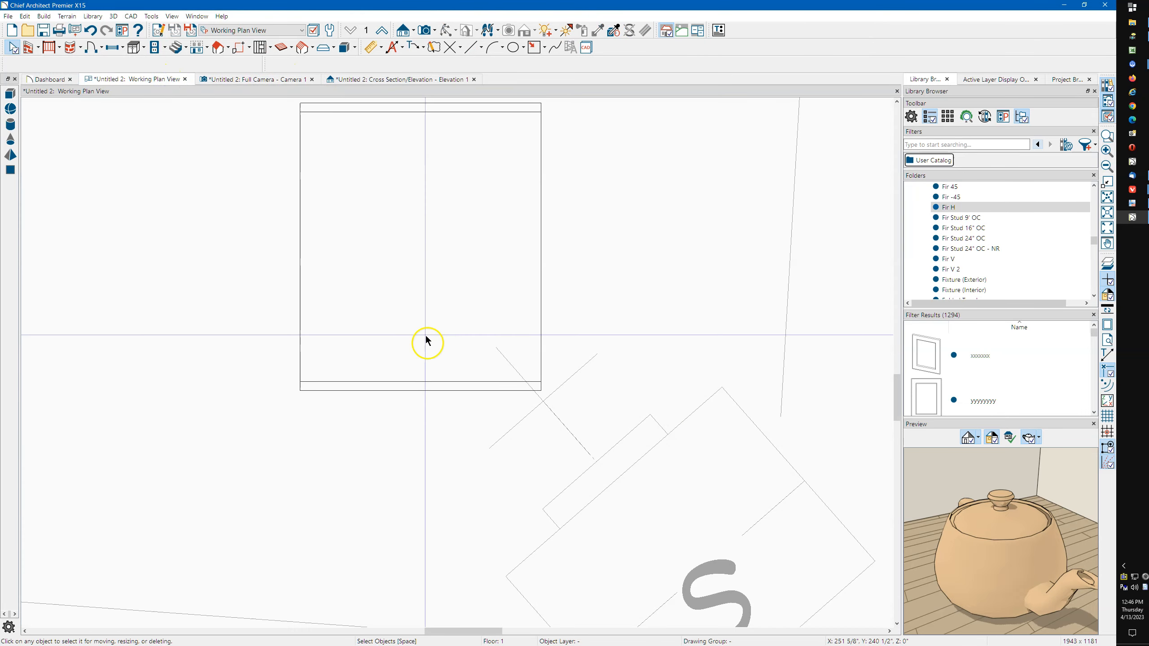
pyautogui.click(434, 384)
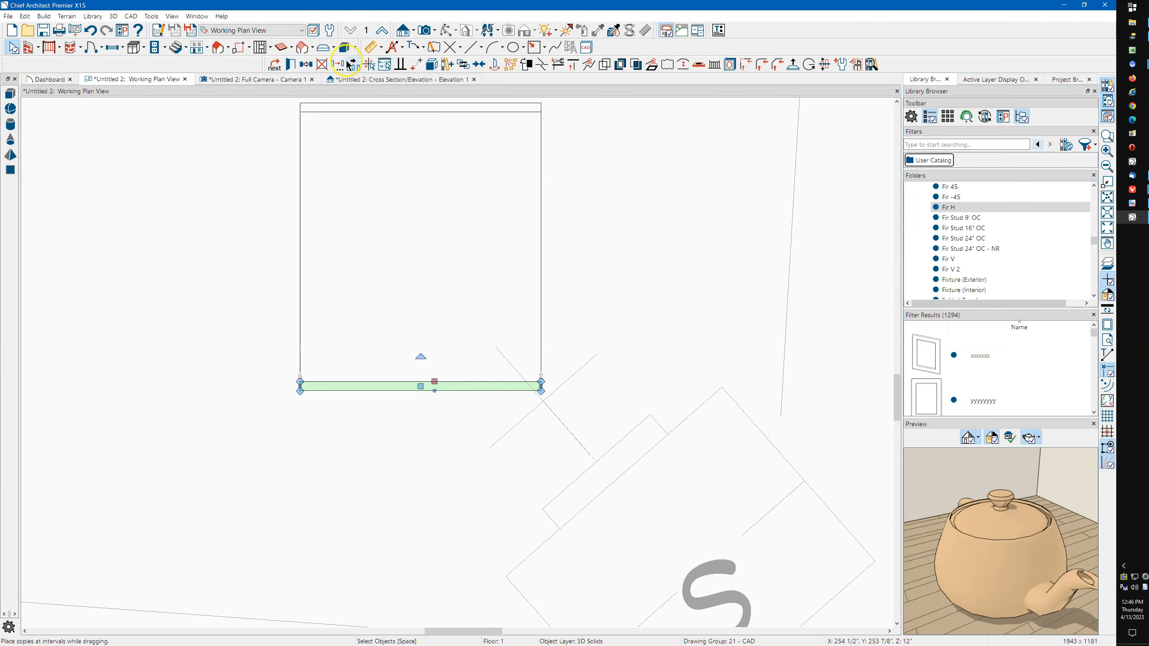
pyautogui.click(308, 67)
pyautogui.moveTo(421, 358); pyautogui.dragTo(374, 385)
# Move the rotated panel point to point so its upper-left corner meets the back panel's outer right corner.
pyautogui.click(417, 67)
pyautogui.click(418, 266)
pyautogui.scroll(-1, 395, 329)
pyautogui.scroll(2, 493, 163)
pyautogui.scroll(2, 490, 168)
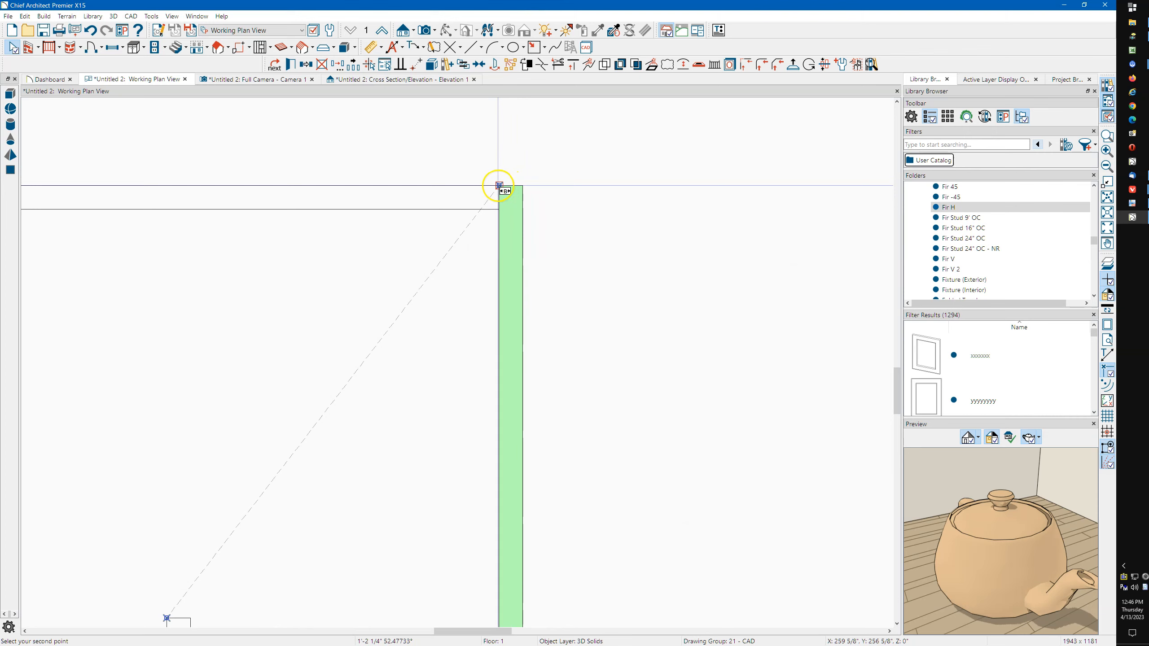
pyautogui.click(499, 185)
pyautogui.scroll(-2, 500, 156)
pyautogui.scroll(-1, 499, 142)
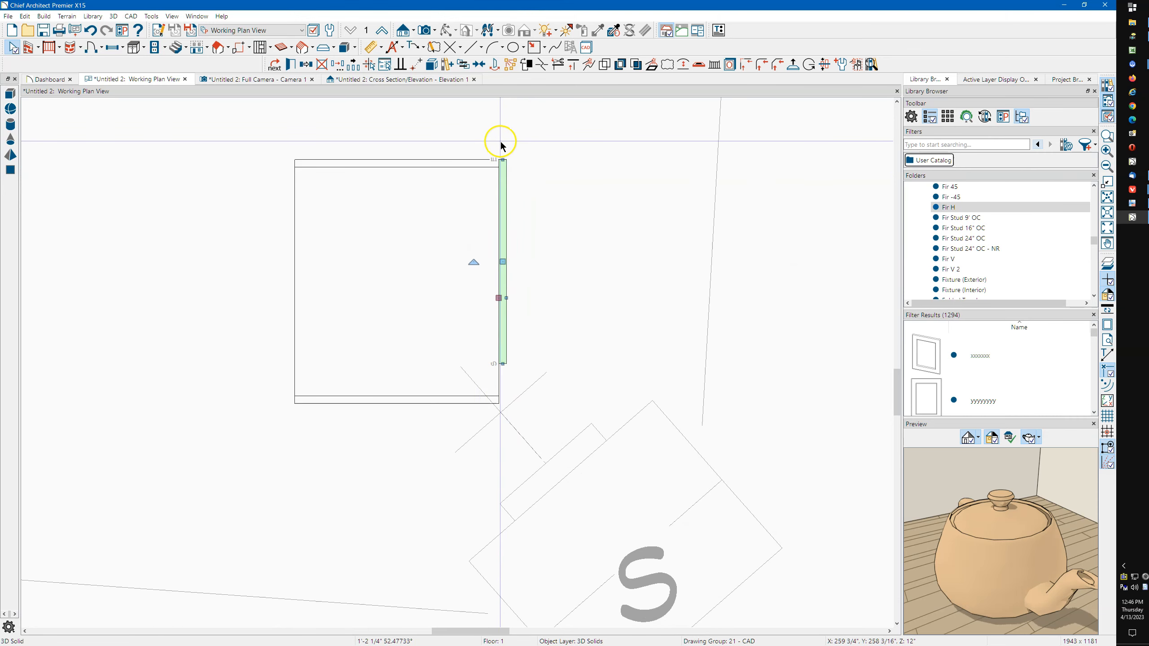
# Extend the side panel's lower end to line up flush with the front panel's outer face.
pyautogui.moveTo(502, 364); pyautogui.dragTo(494, 403)
pyautogui.scroll(3, 479, 437)
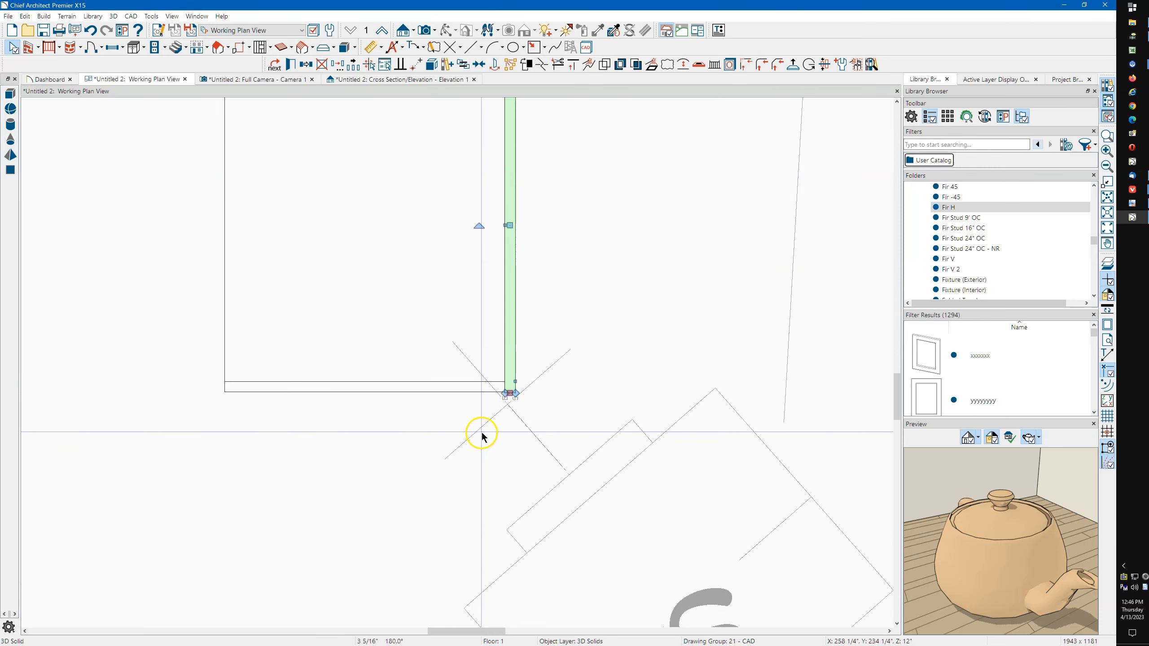
pyautogui.scroll(6, 538, 356)
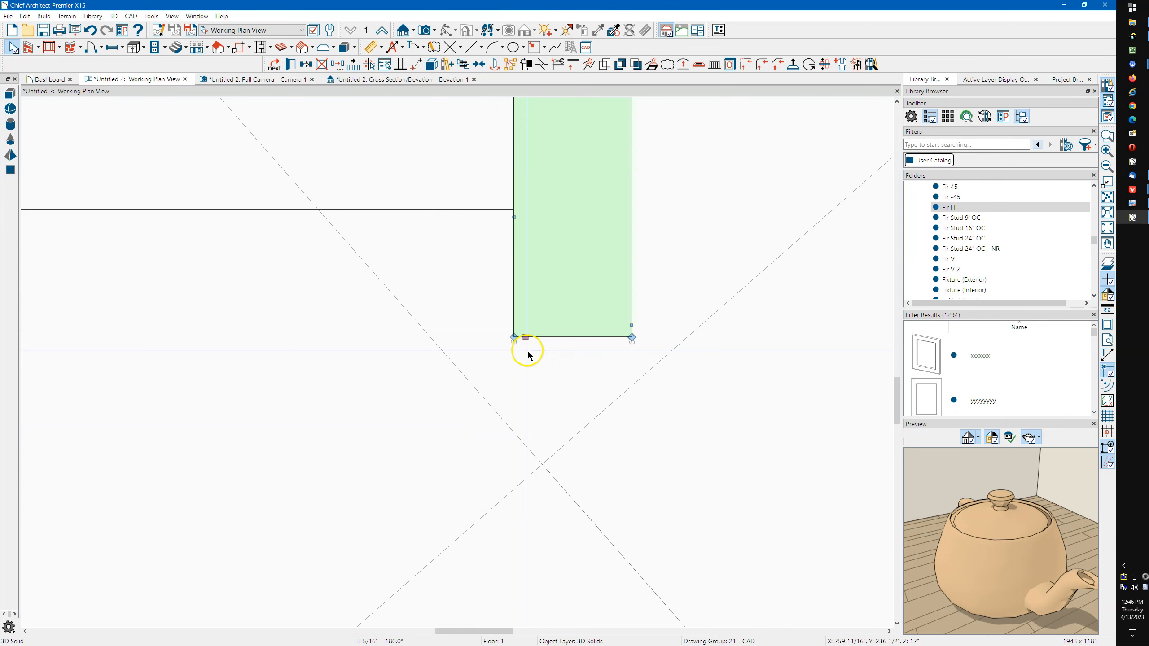
pyautogui.moveTo(509, 336)
pyautogui.mouseDown()
pyautogui.moveTo(495, 333)
pyautogui.moveTo(502, 308)
pyautogui.moveTo(490, 326)
pyautogui.mouseUp()
pyautogui.scroll(-3, 532, 397)
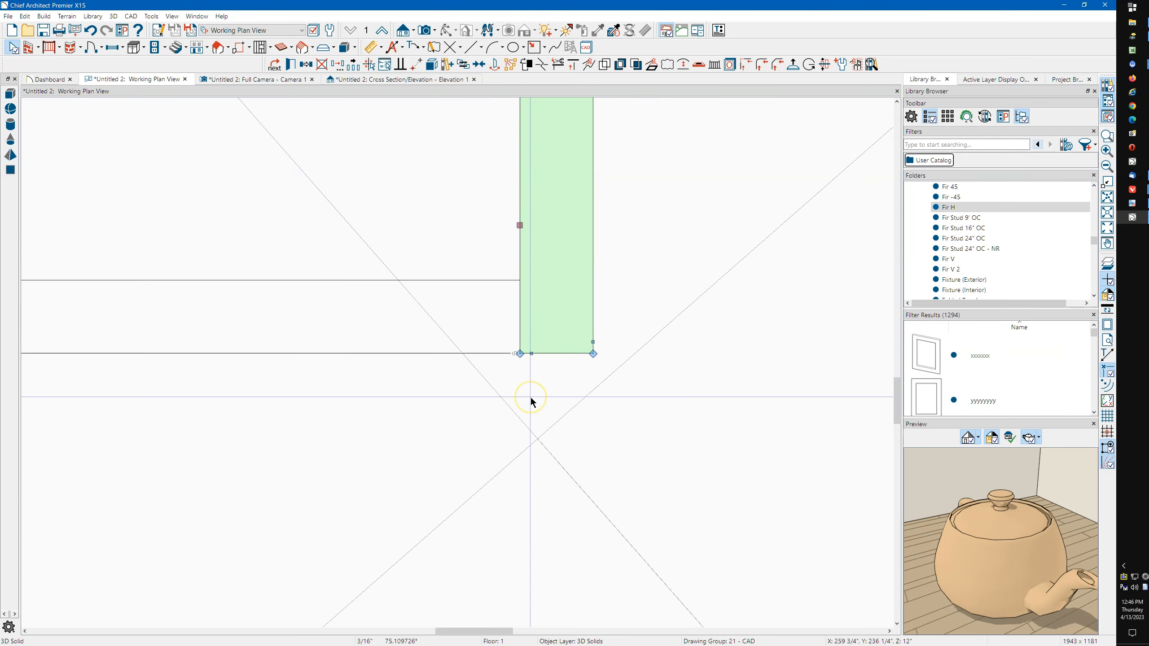
pyautogui.scroll(-5, 530, 397)
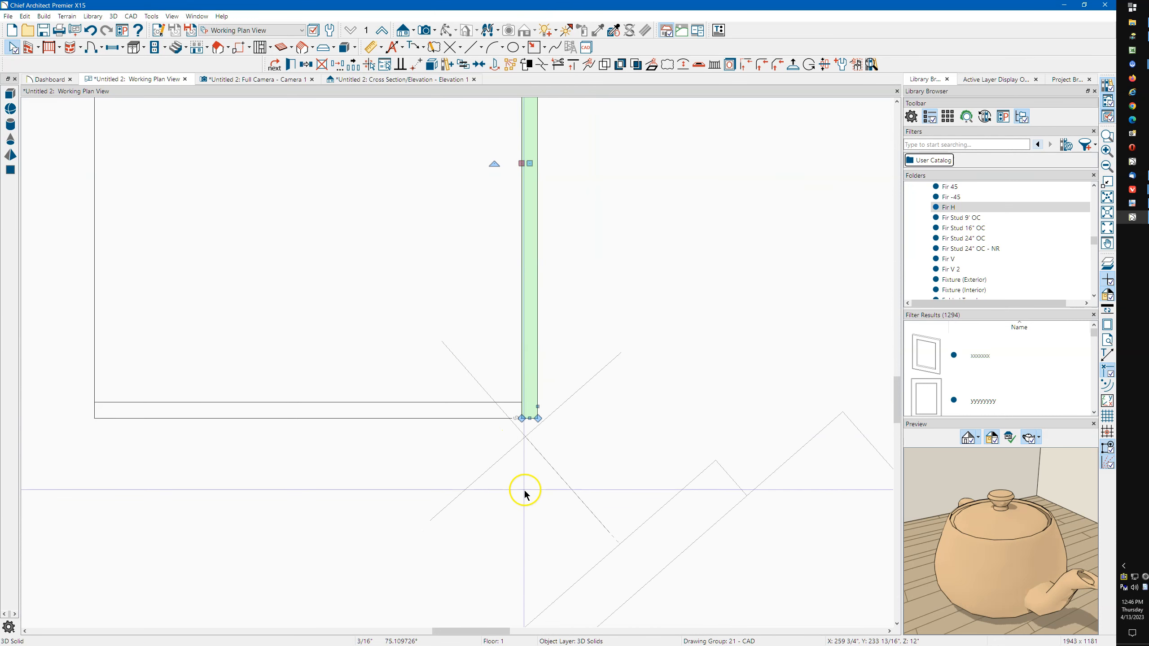
pyautogui.scroll(-1, 524, 490)
pyautogui.scroll(3, 521, 216)
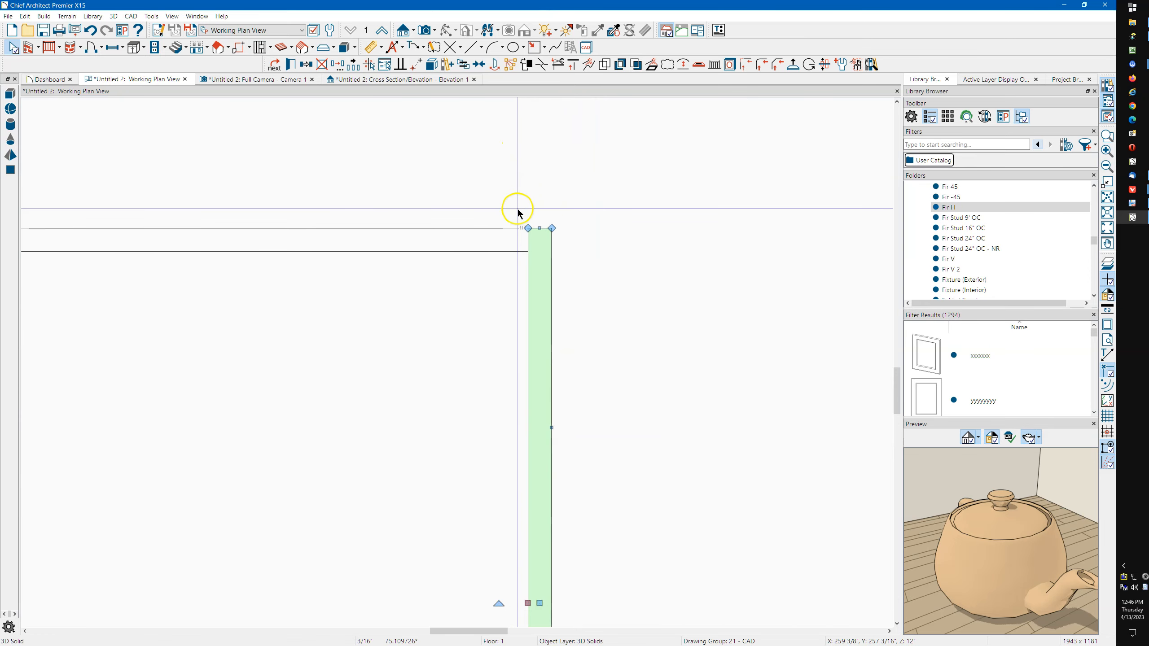
pyautogui.scroll(2, 506, 213)
pyautogui.click(492, 213)
pyautogui.scroll(-4, 516, 180)
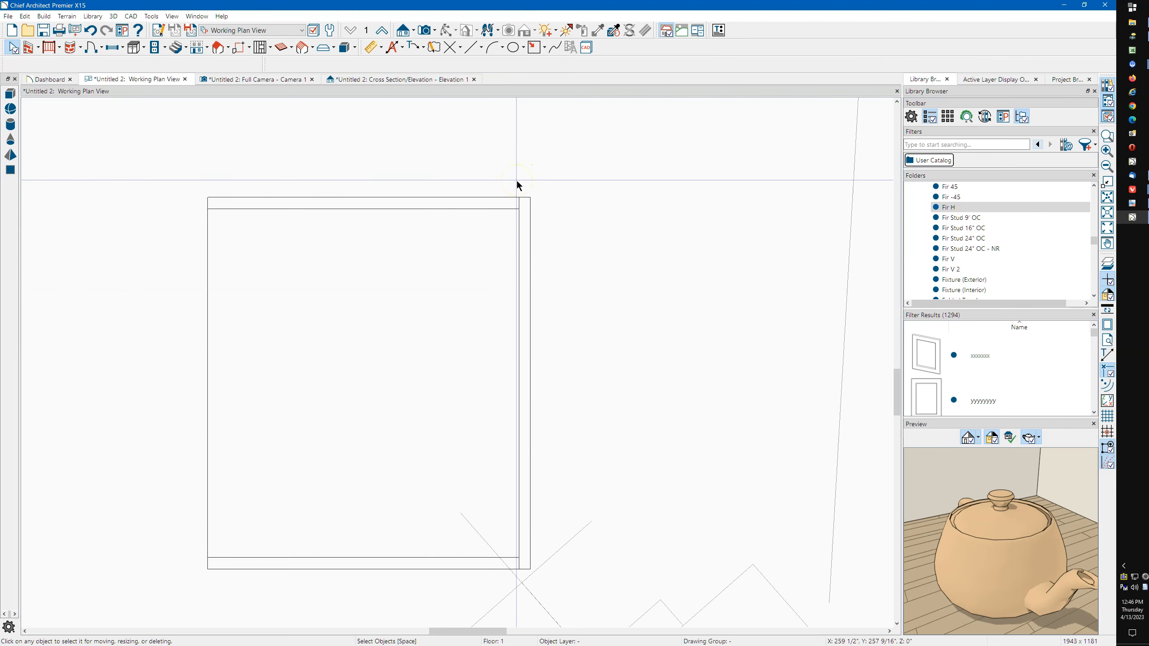
pyautogui.scroll(-2, 507, 181)
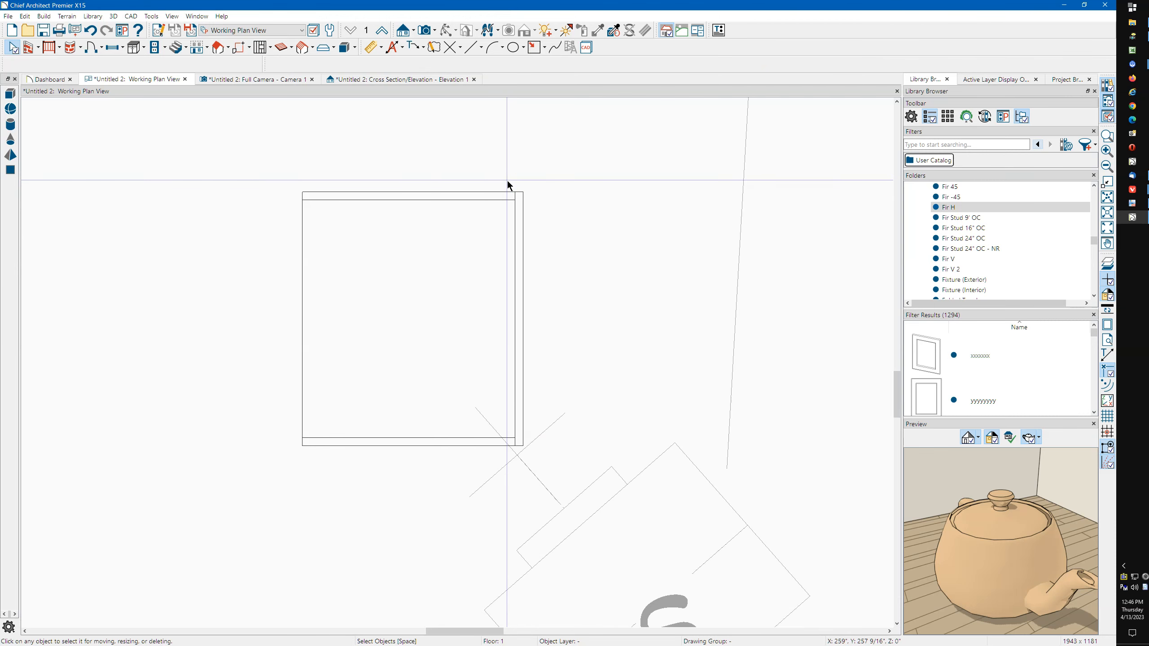
pyautogui.scroll(-2, 435, 159)
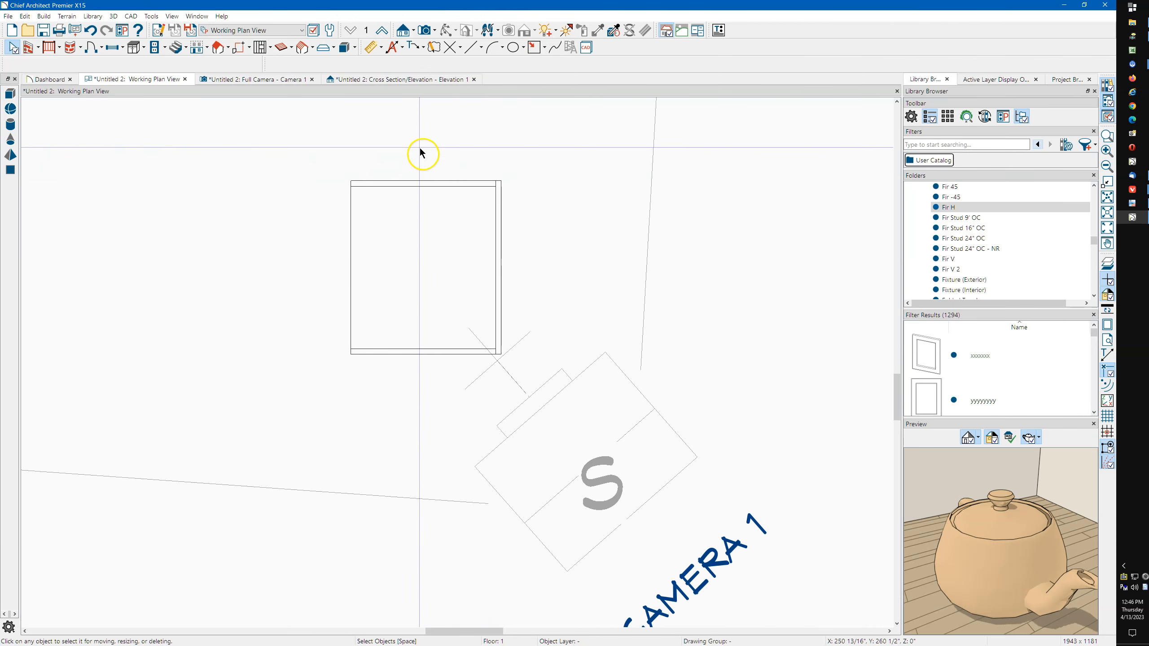
# In the elevation view, draw a short vertical guide line up from the side panel's upper-left corner and move it 5 inches inward.
pyautogui.click(413, 80)
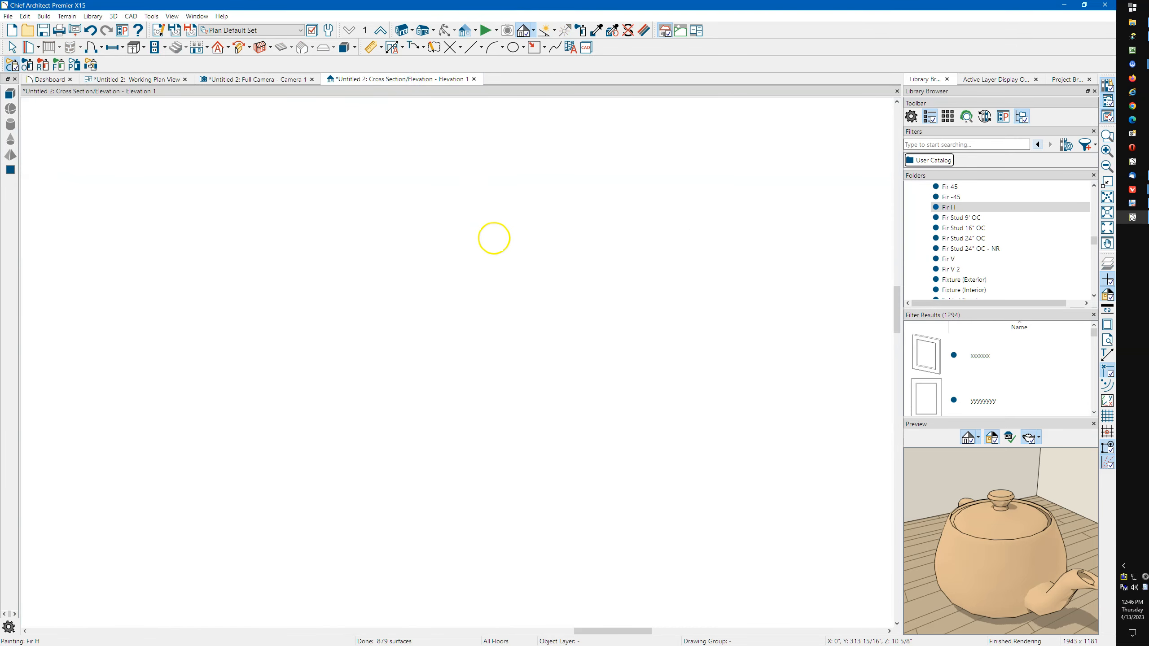
pyautogui.scroll(-7, 515, 339)
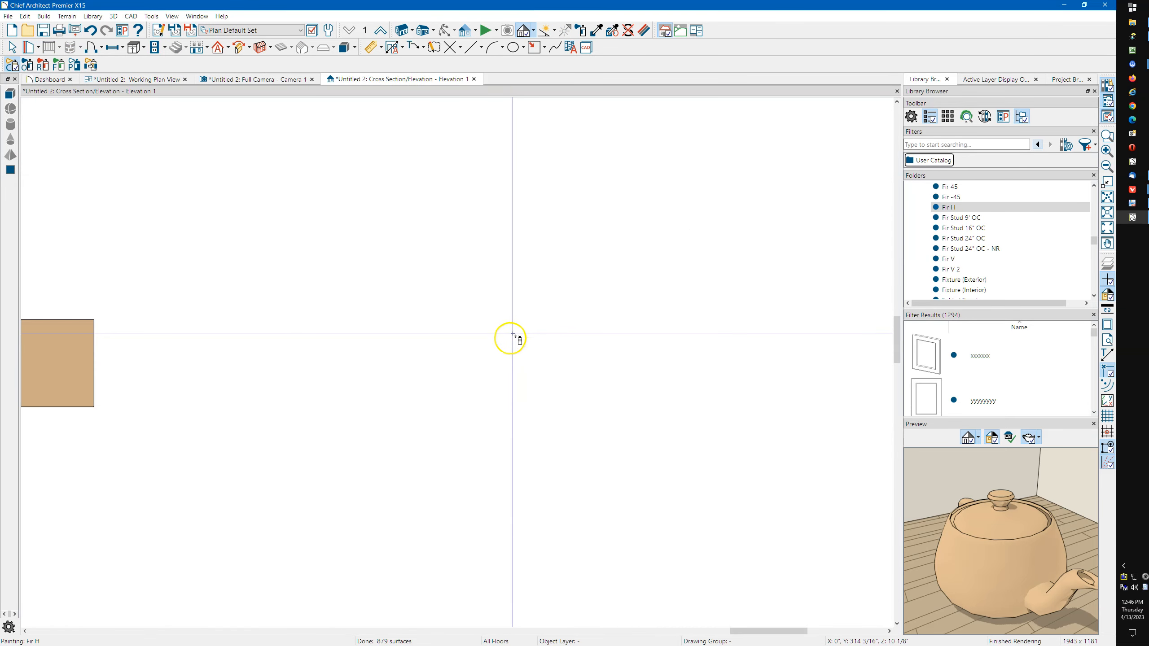
pyautogui.scroll(8, 336, 362)
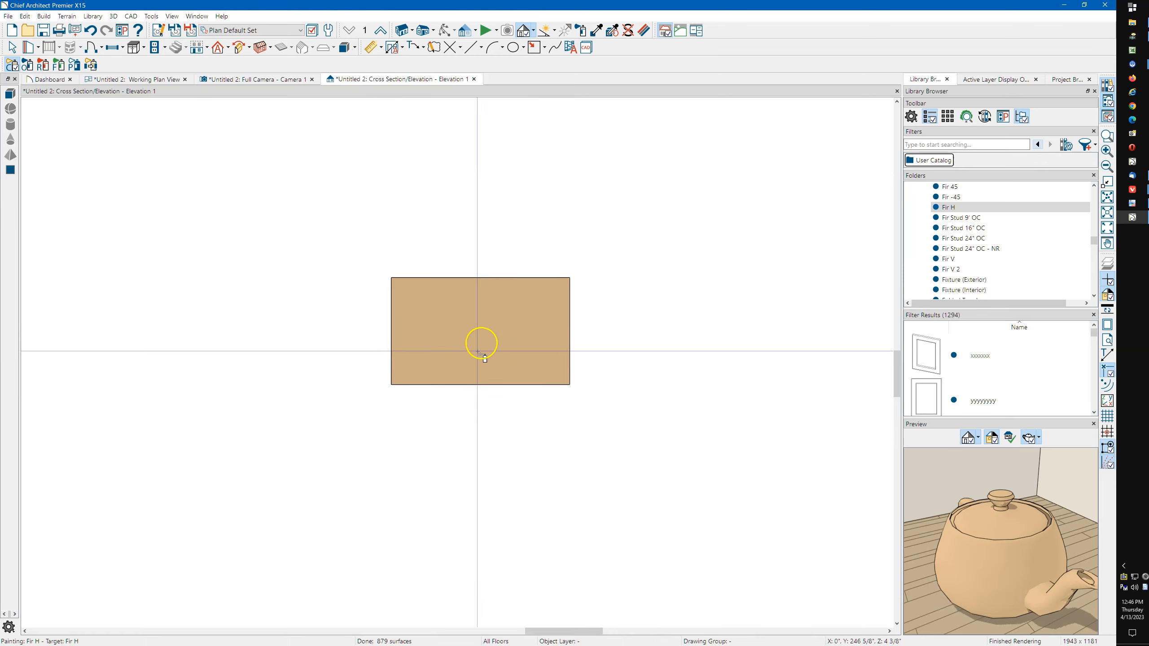
pyautogui.press('Escape')
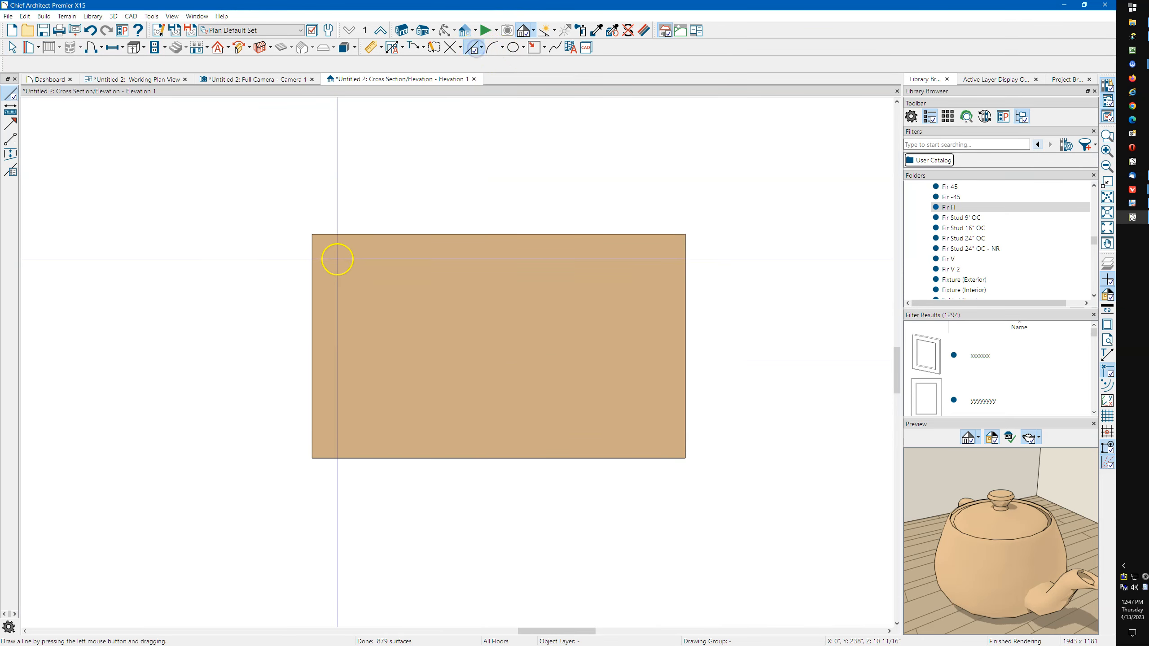
pyautogui.moveTo(312, 235); pyautogui.dragTo(349, 206)
pyautogui.click(312, 213)
pyautogui.press('Tab')
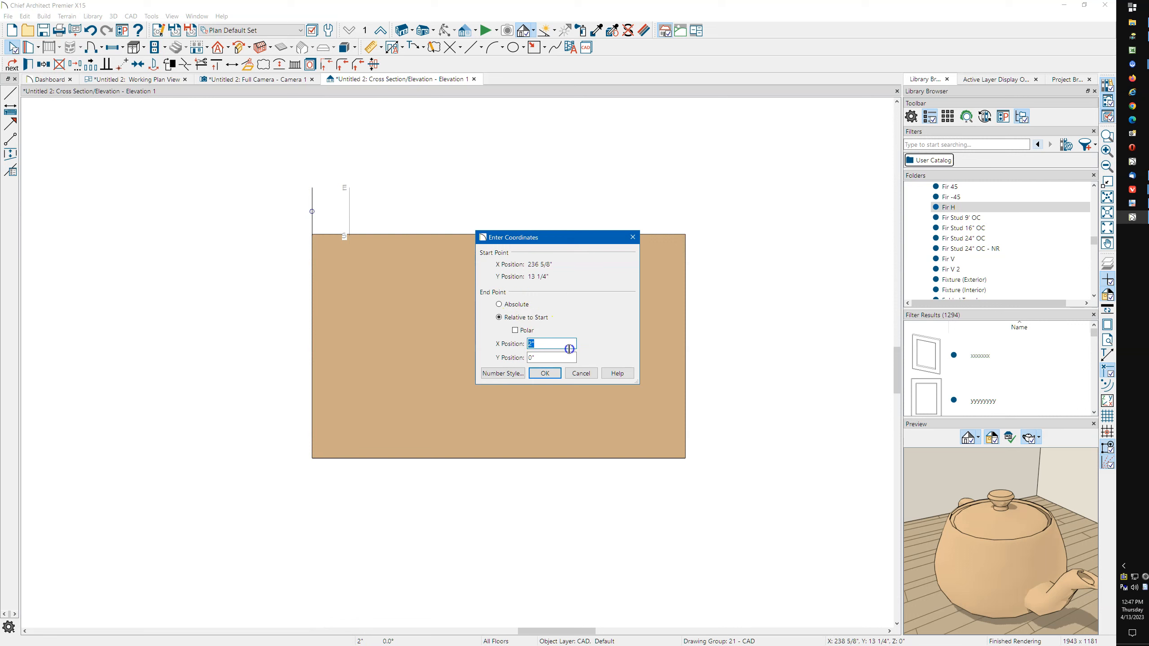
pyautogui.press('Return')
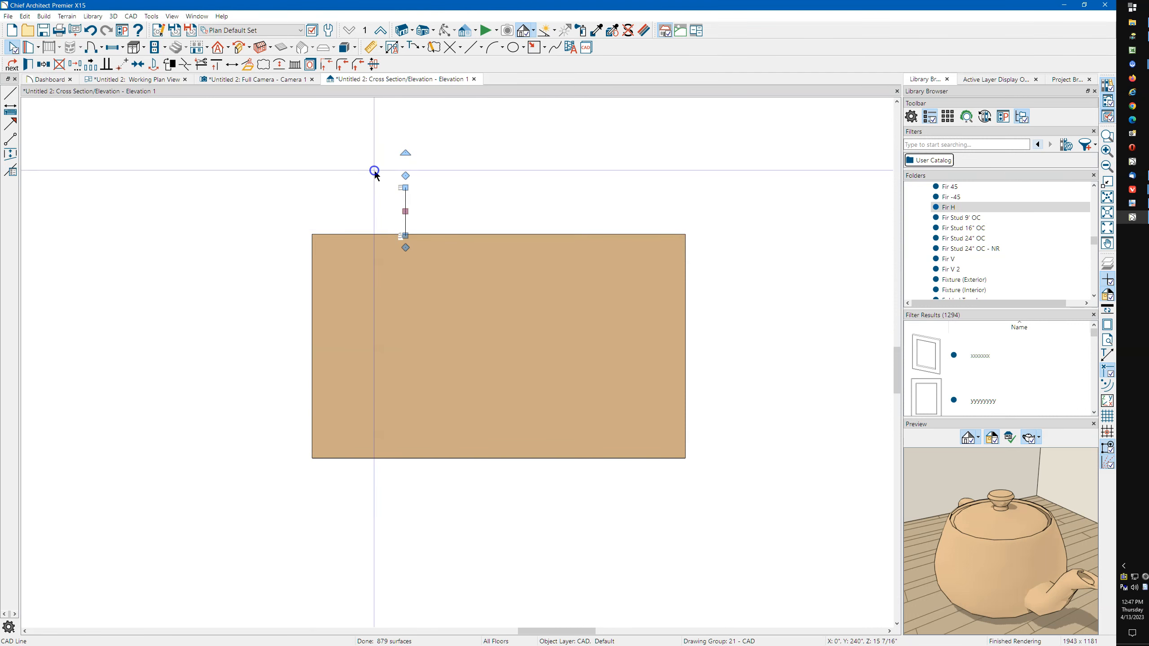
# Add a break to the side panel's top edge where the guide line meets it.
pyautogui.click(427, 256)
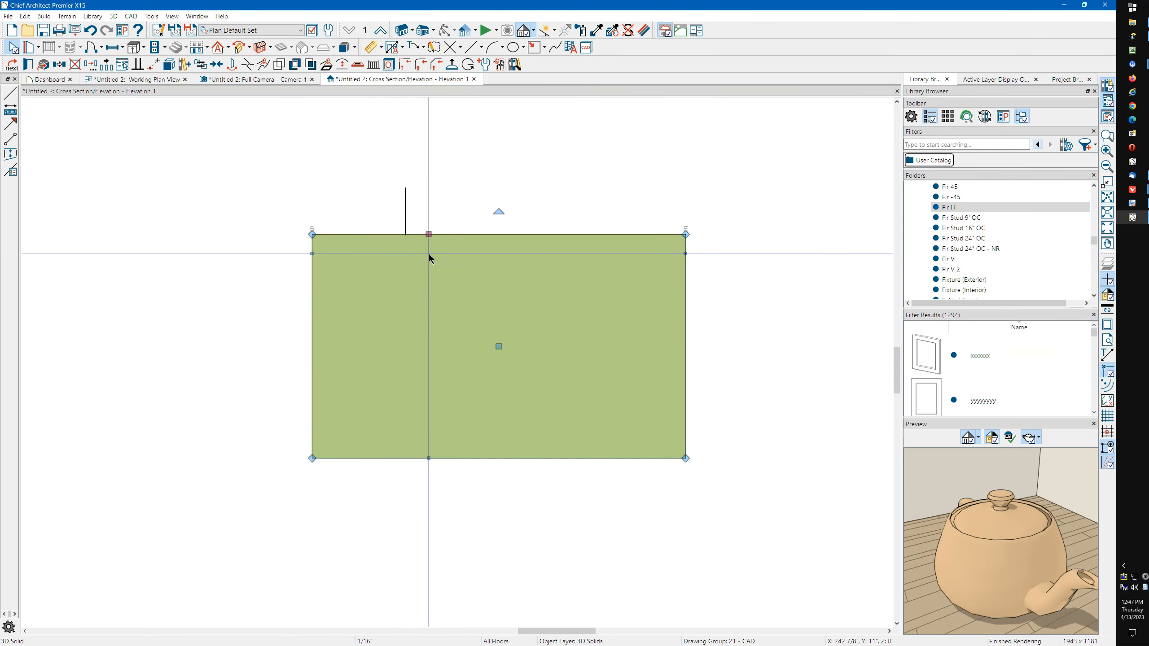
pyautogui.click(410, 244)
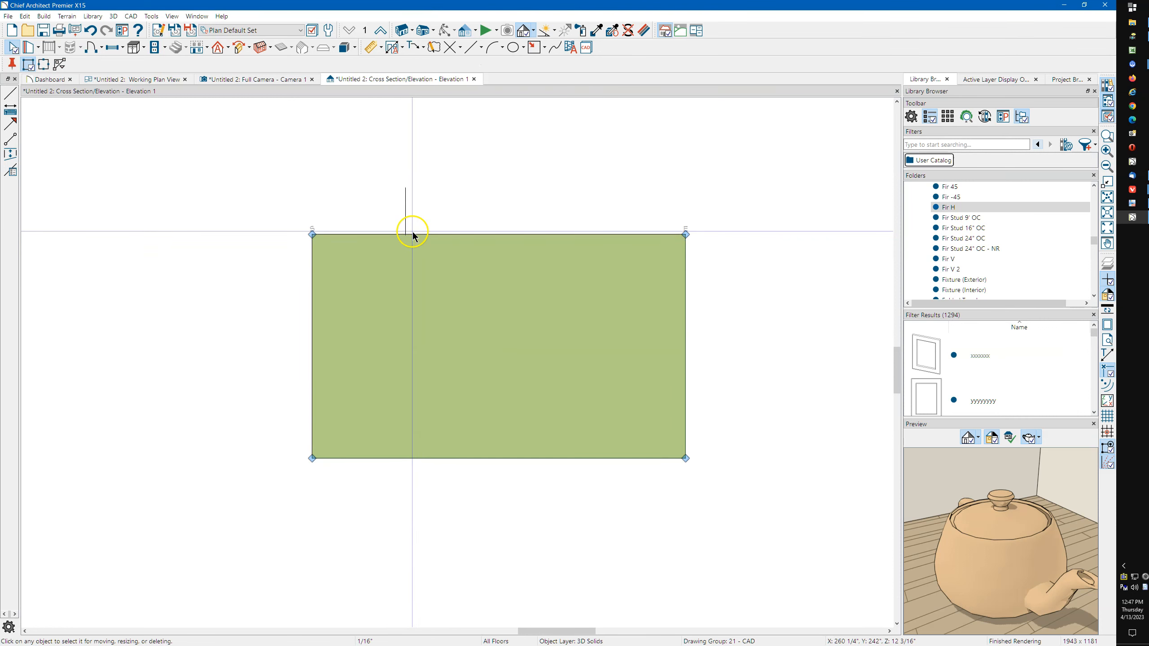
pyautogui.click(408, 234)
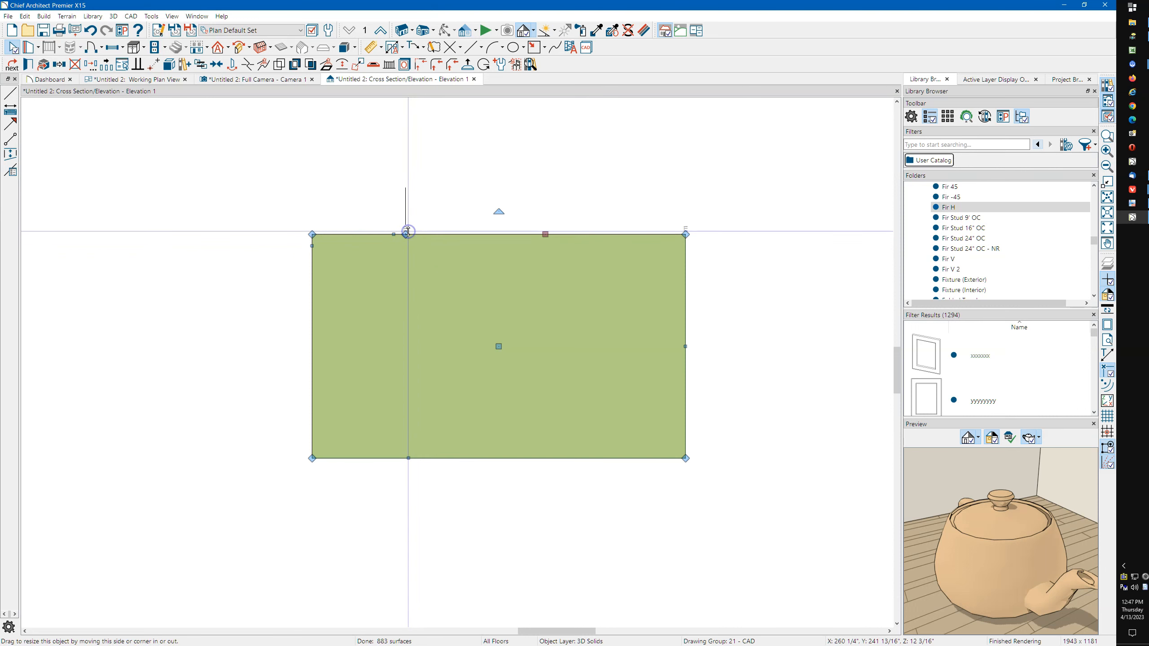
# Reflect the guide line about the side panel's center and add a second break to the top edge at its new position.
pyautogui.click(406, 208)
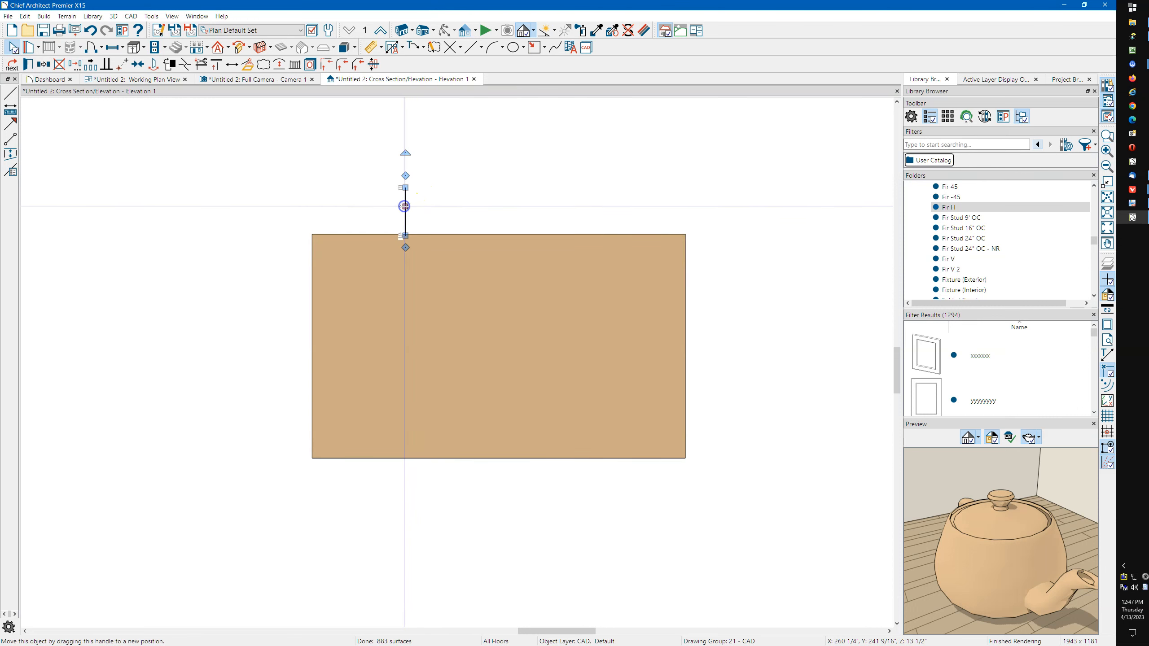
pyautogui.click(155, 67)
pyautogui.click(505, 382)
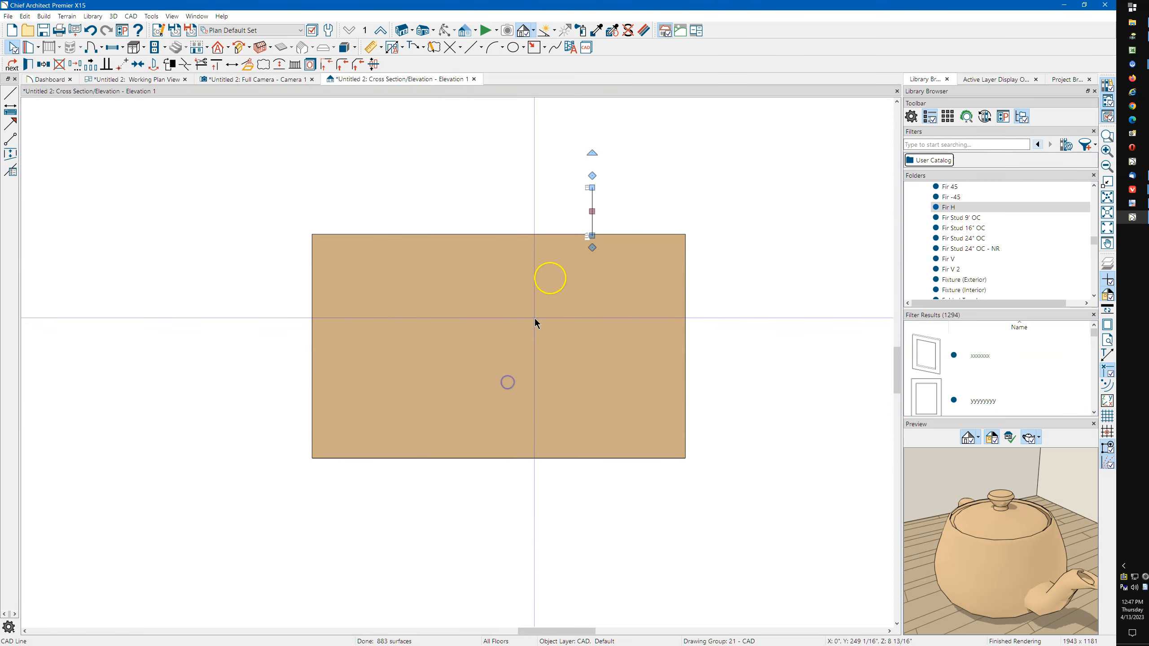
pyautogui.click(634, 253)
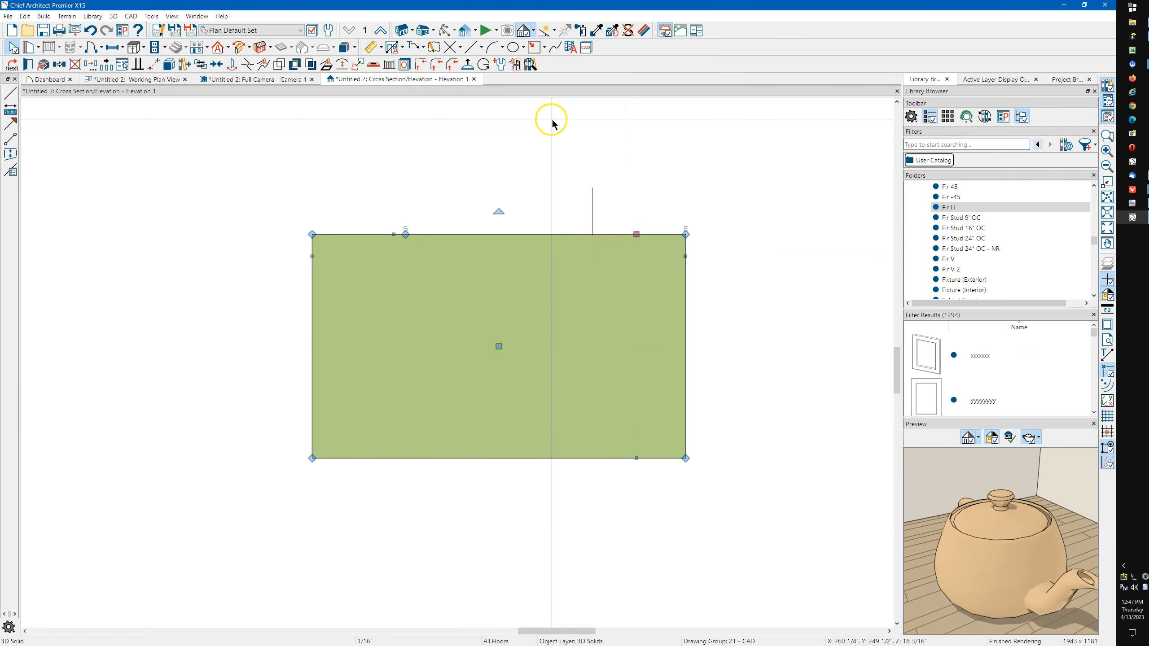
pyautogui.click(561, 141)
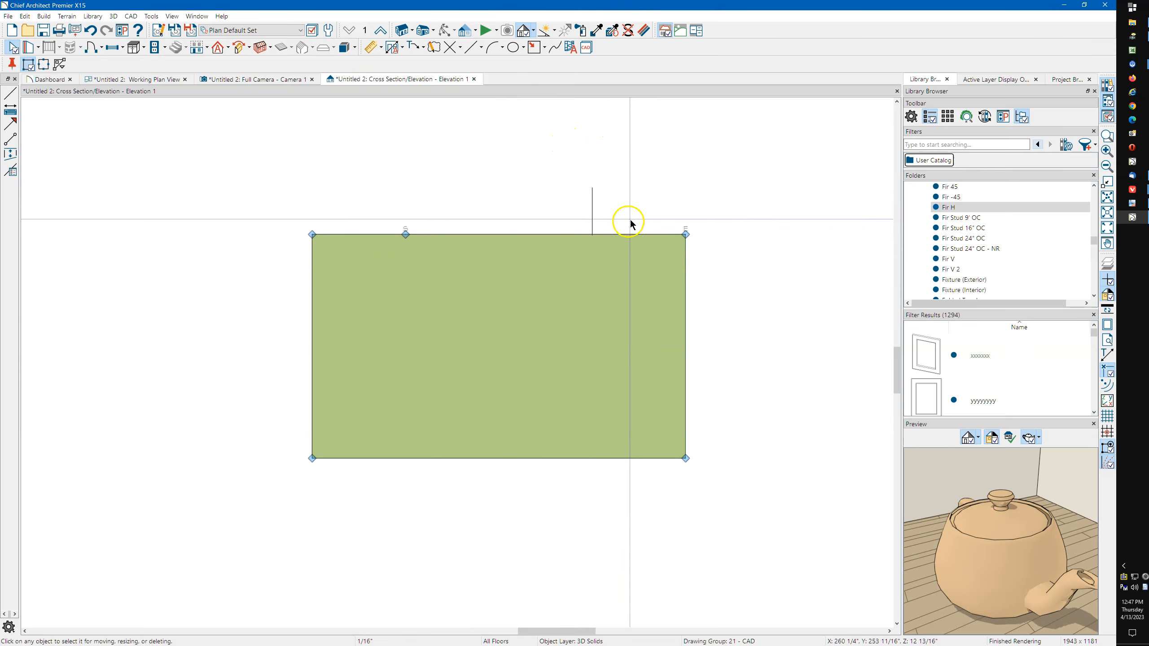
pyautogui.click(590, 232)
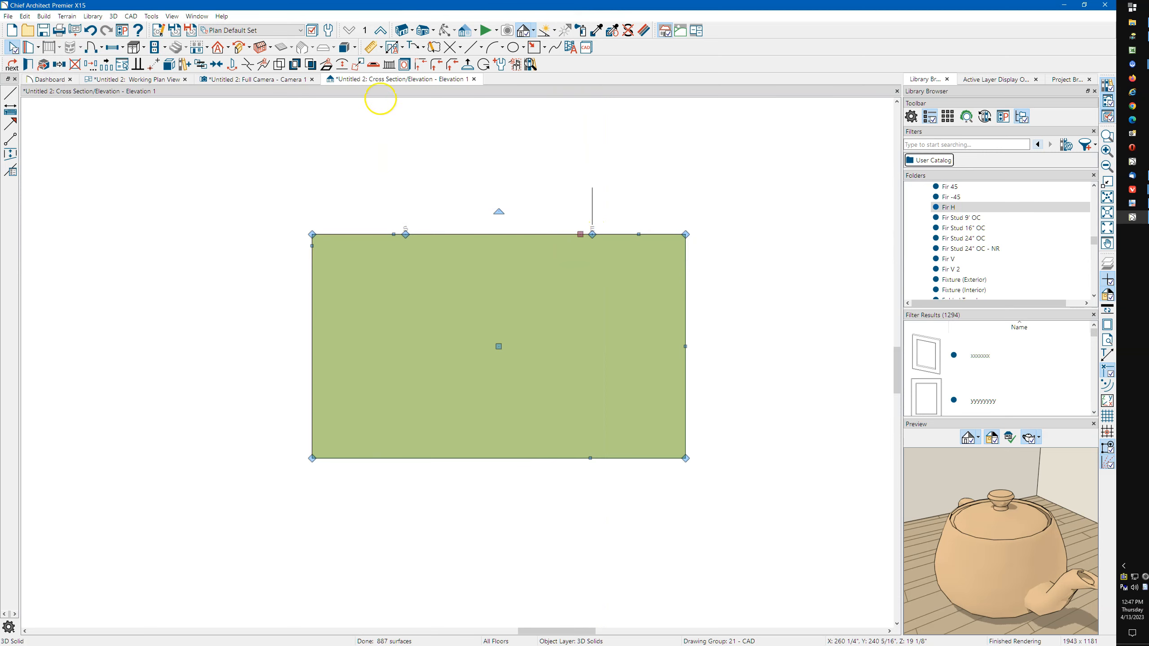
# Turn the top edge between the two breaks into a concave arc of about 6 13/16 inch radius and delete the guide line.
pyautogui.click(343, 70)
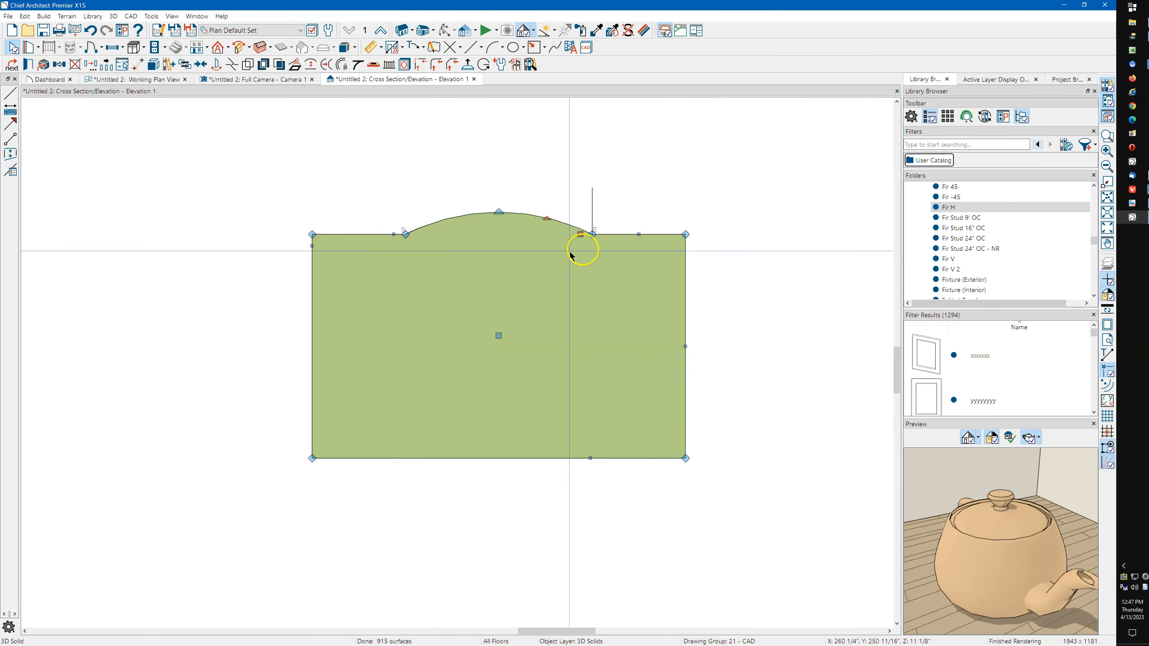
pyautogui.moveTo(542, 217); pyautogui.dragTo(538, 270)
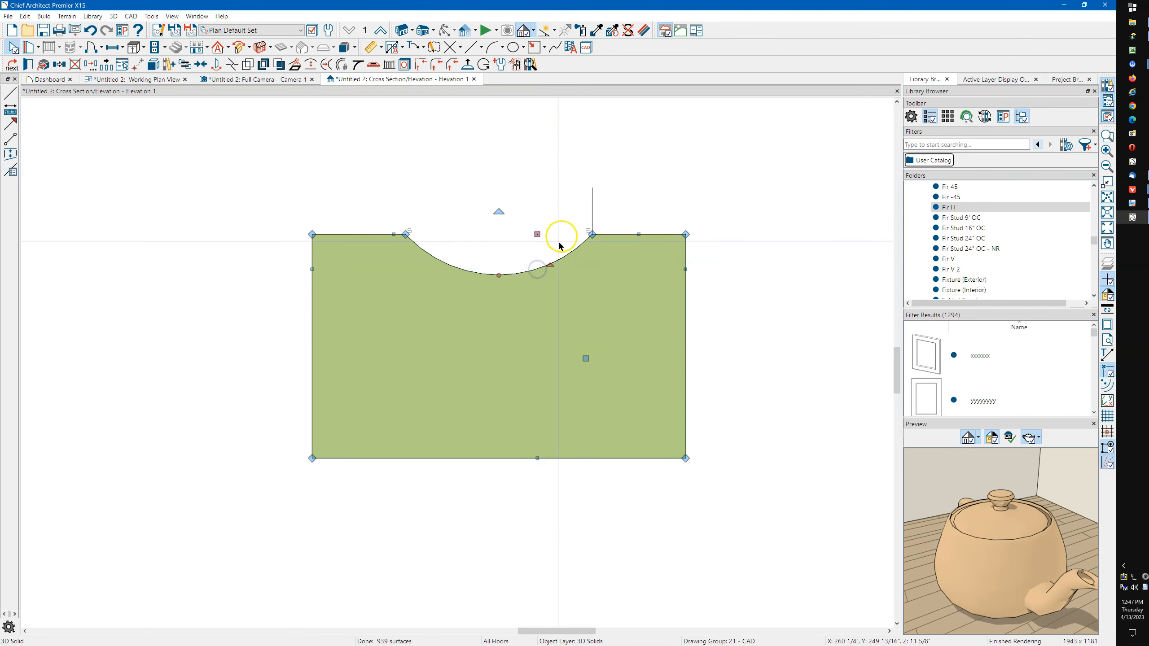
pyautogui.click(593, 203)
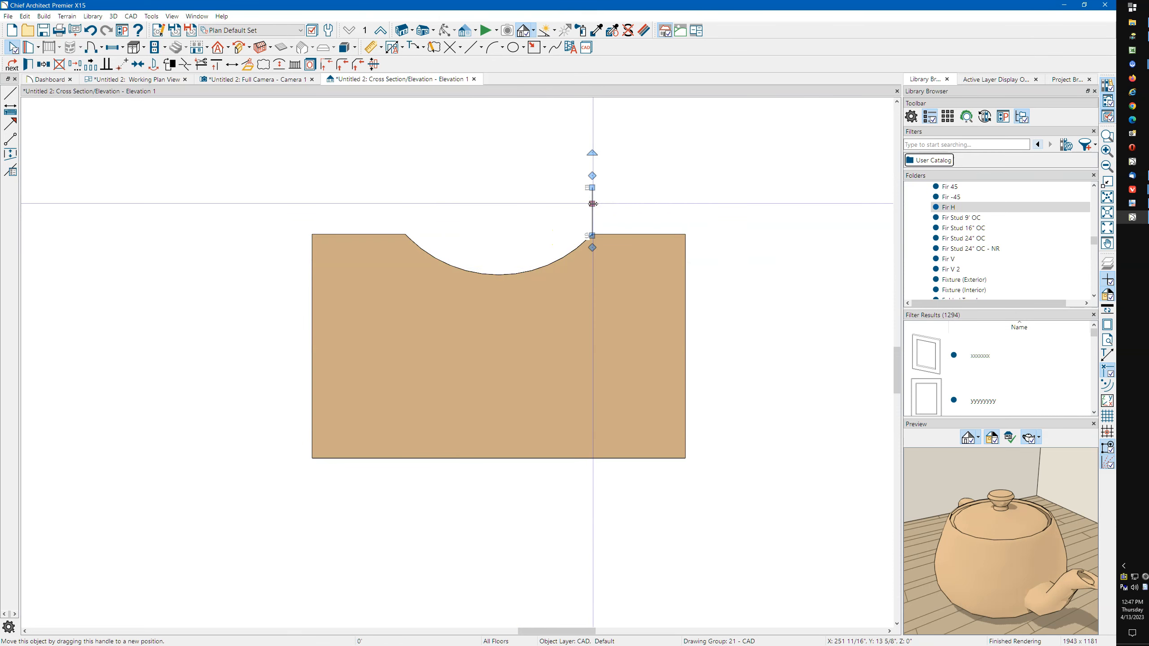
pyautogui.press('Escape')
# Turn off the automatic facet angle for the side panel's arc and set the facet angle to 2° to smooth the curve.
pyautogui.scroll(4, 531, 285)
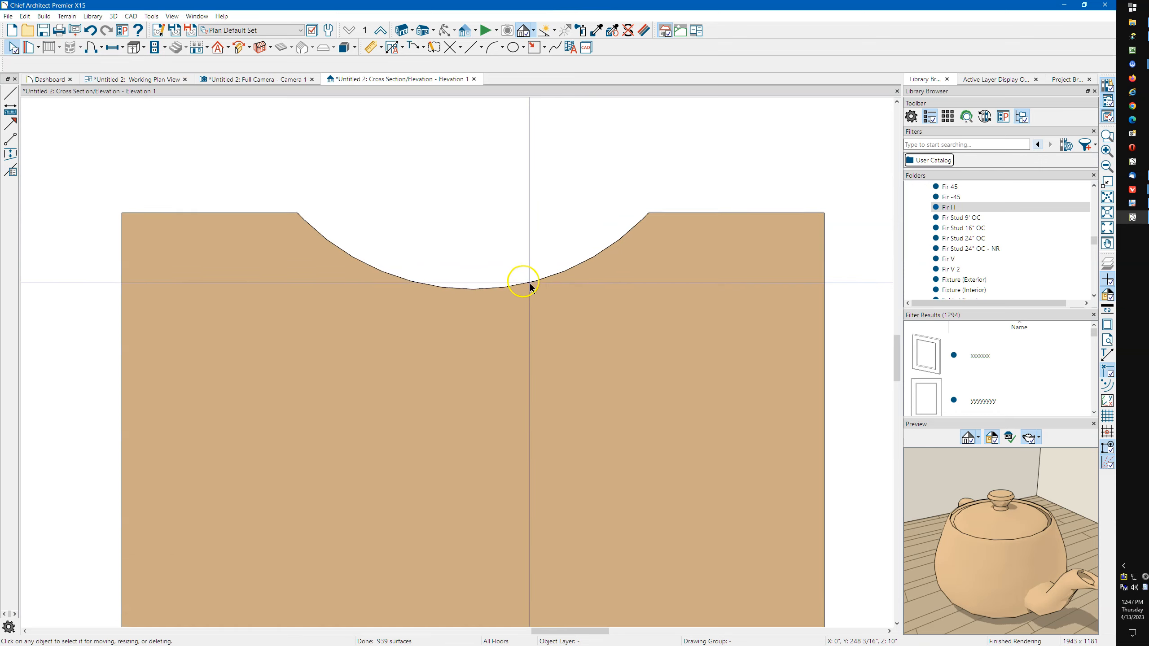
pyautogui.scroll(1, 530, 285)
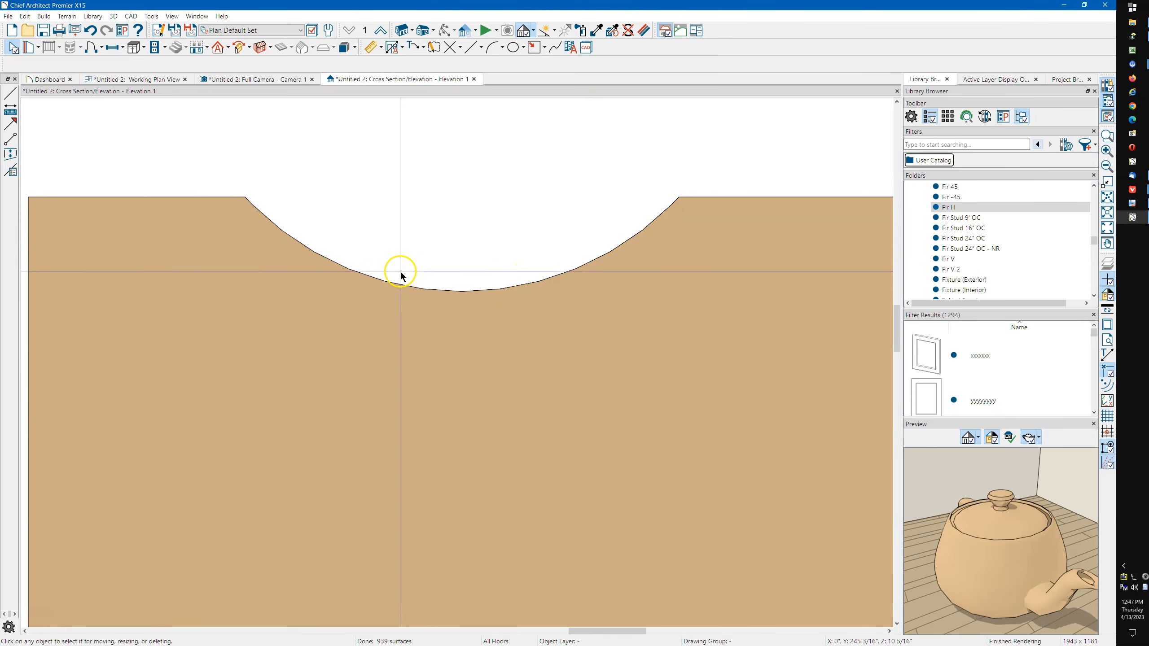
pyautogui.scroll(1, 398, 278)
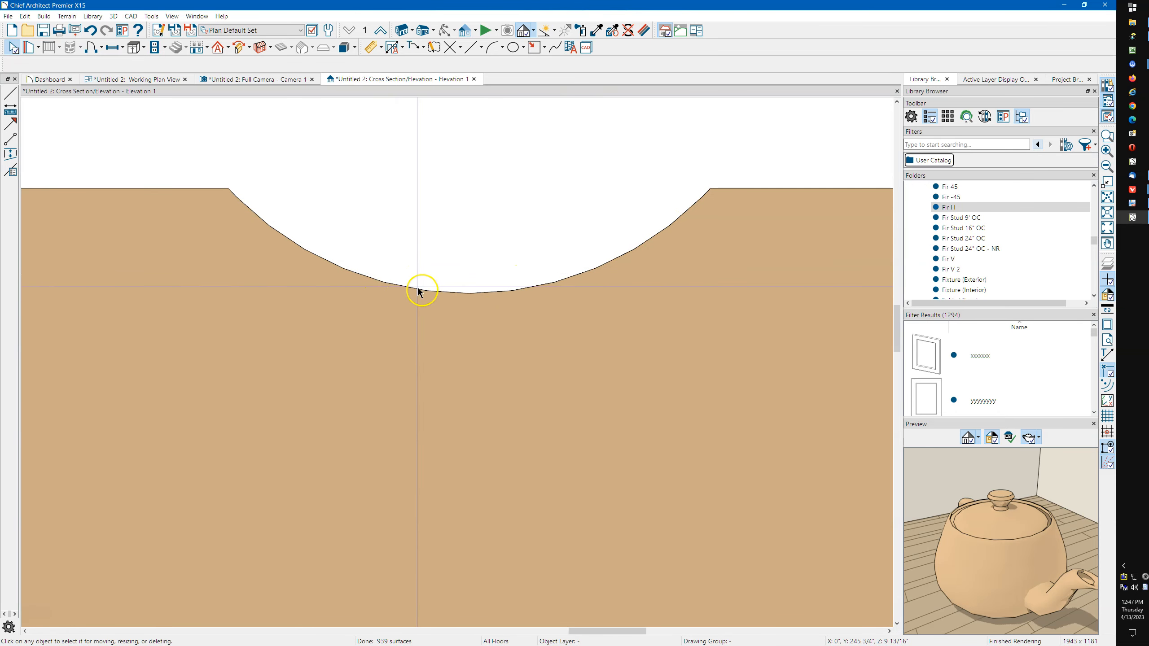
pyautogui.click(465, 295)
pyautogui.doubleClick(464, 294)
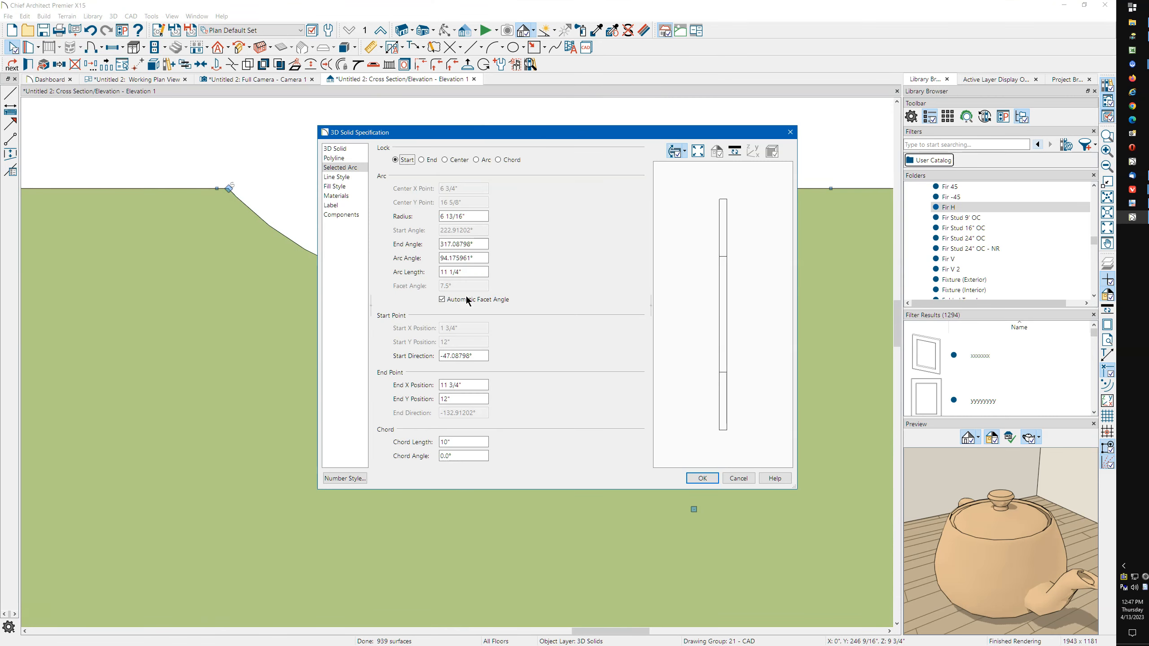
pyautogui.click(335, 176)
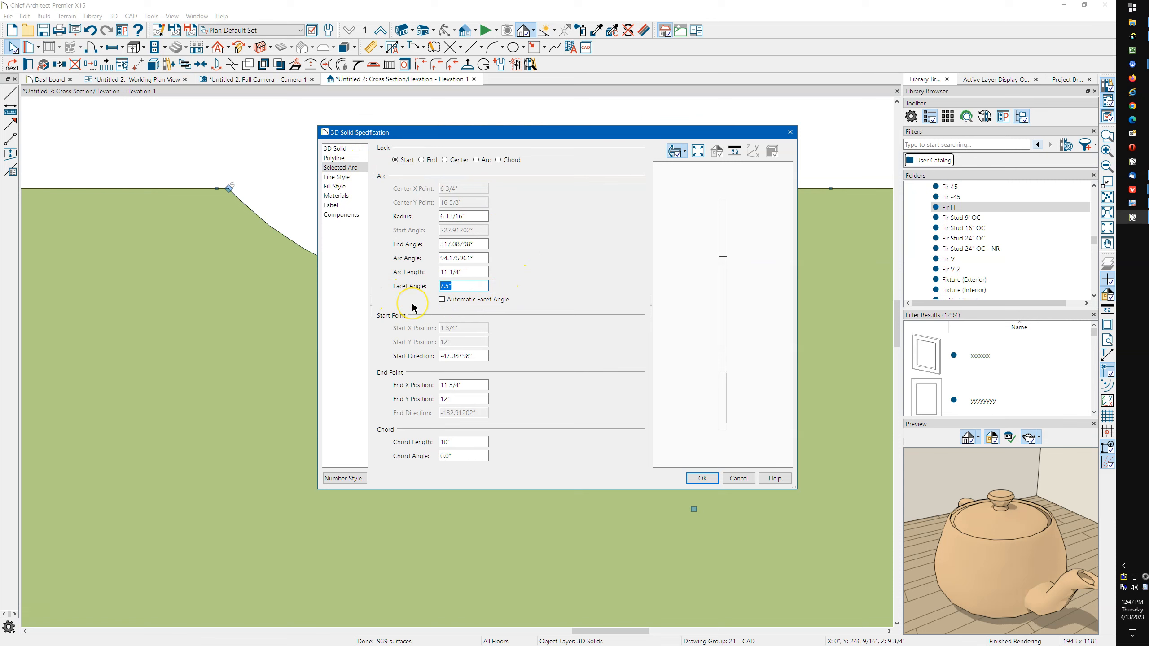
pyautogui.write('2')
pyautogui.press('Return')
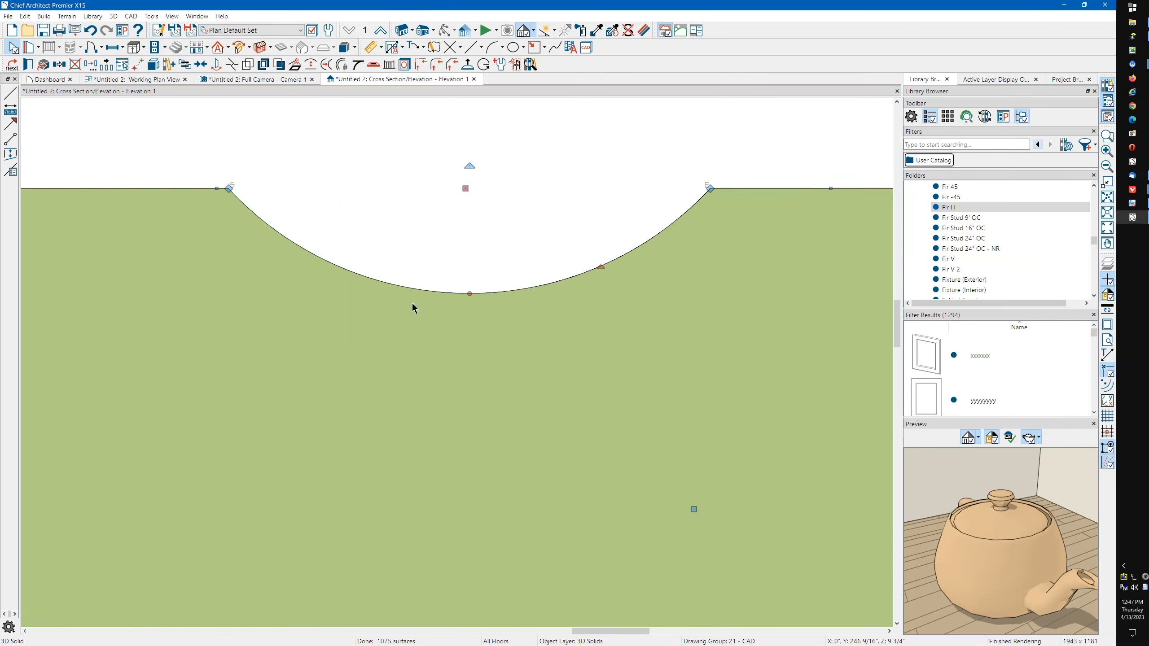
pyautogui.click(438, 322)
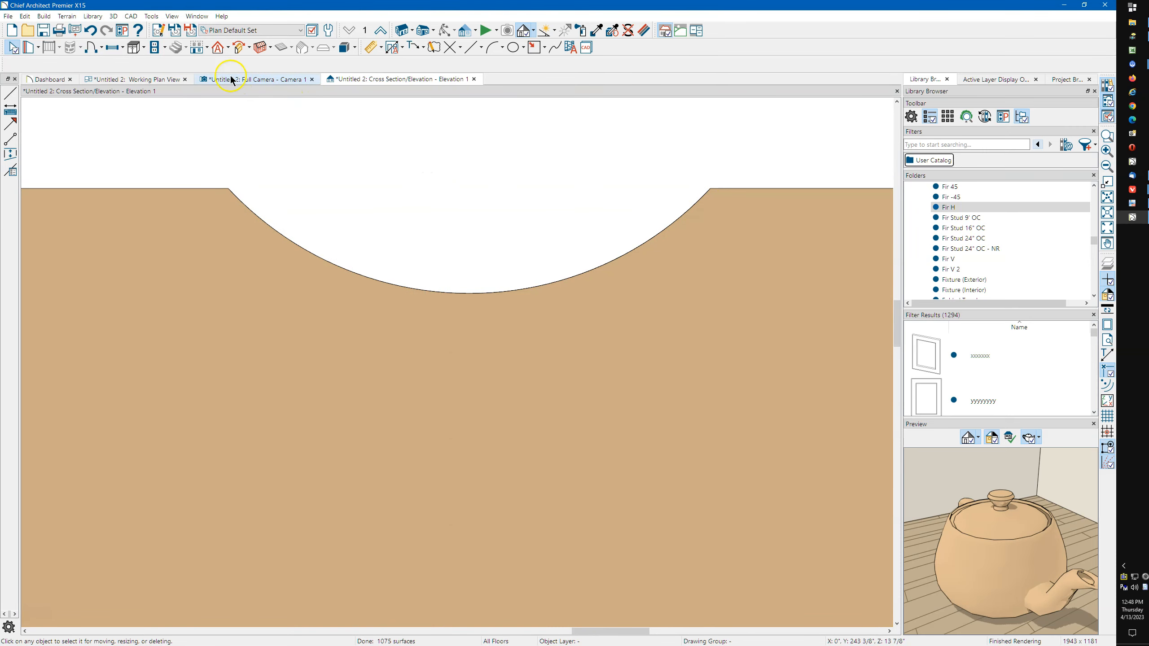
# In the plan view, examine how the notched side panel is selected at its upper, middle and lower portions.
pyautogui.click(148, 82)
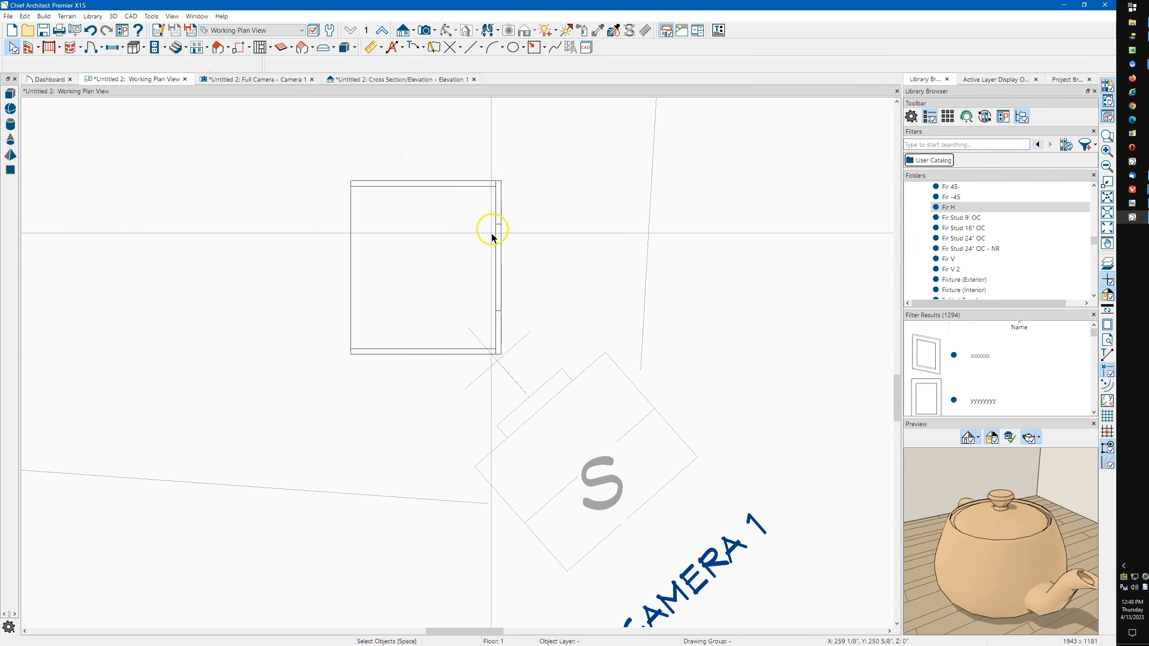
pyautogui.click(501, 212)
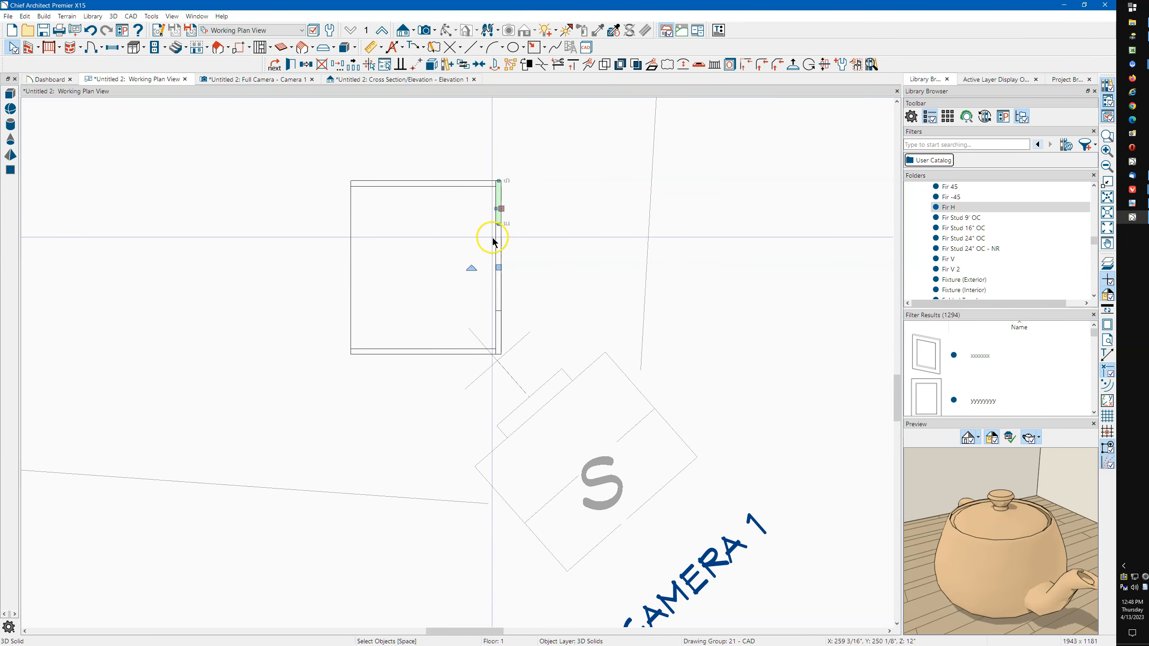
pyautogui.scroll(2, 501, 245)
pyautogui.scroll(1, 506, 266)
pyautogui.press('Escape')
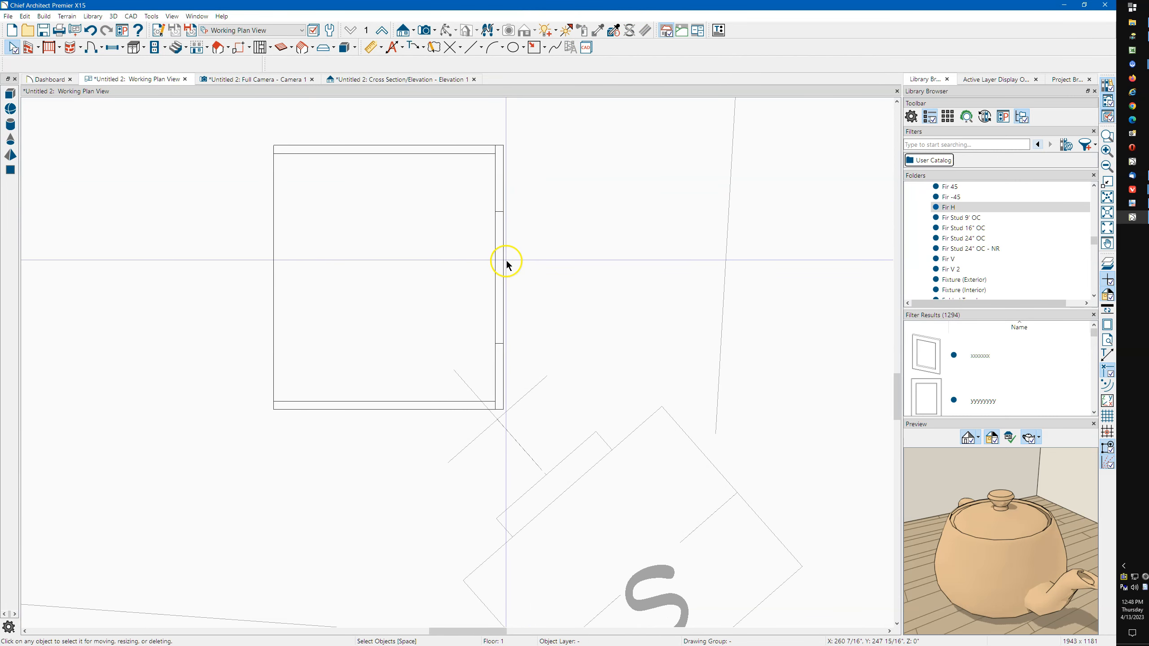
pyautogui.click(504, 261)
pyautogui.click(503, 260)
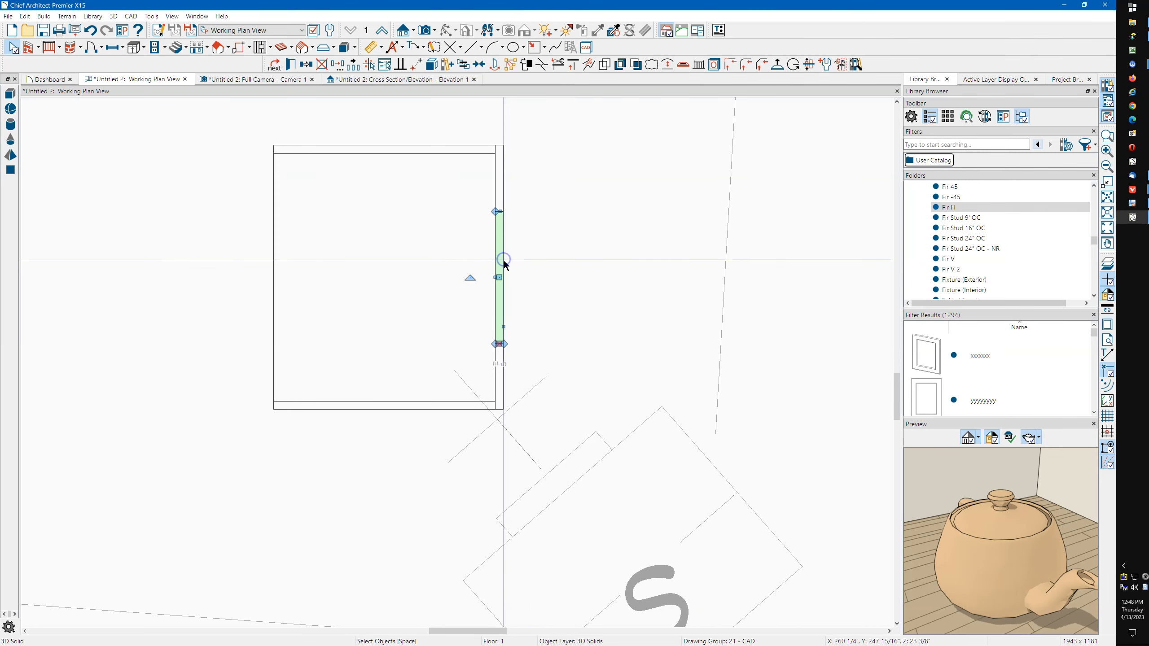
pyautogui.click(504, 182)
pyautogui.click(501, 235)
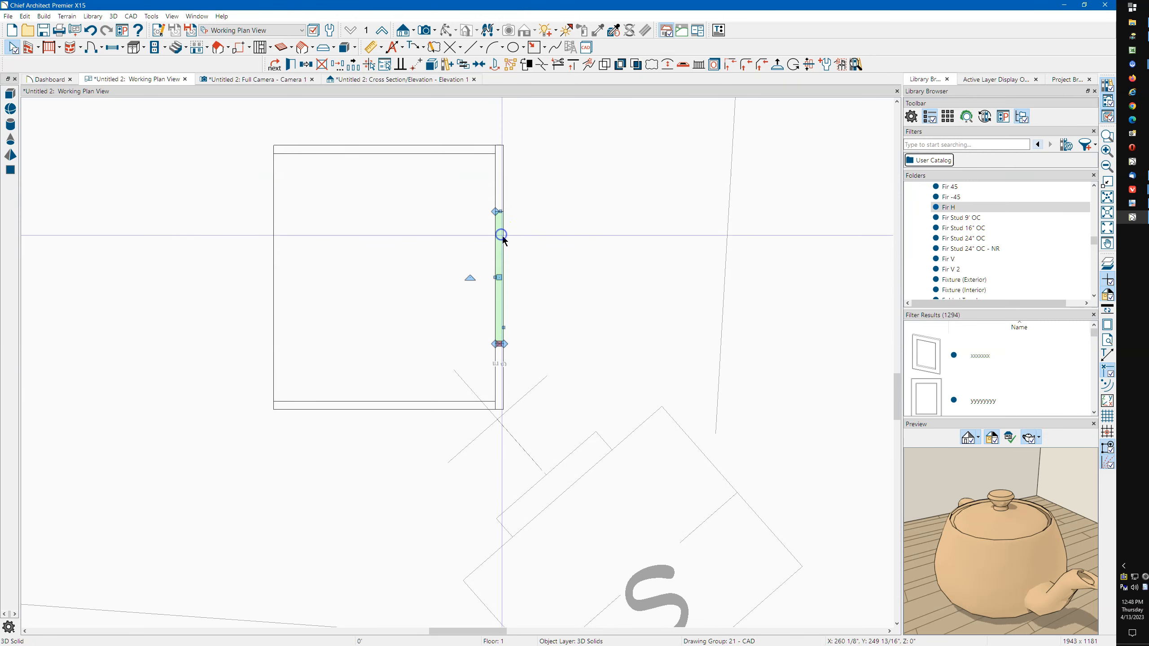
pyautogui.click(503, 381)
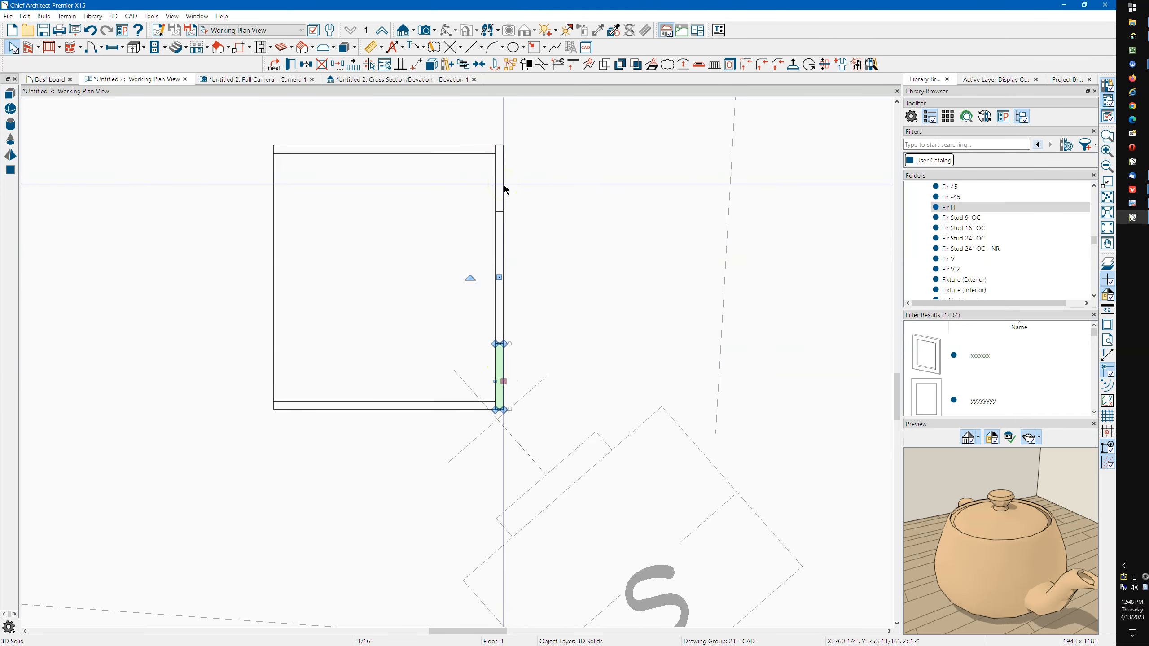
pyautogui.click(501, 265)
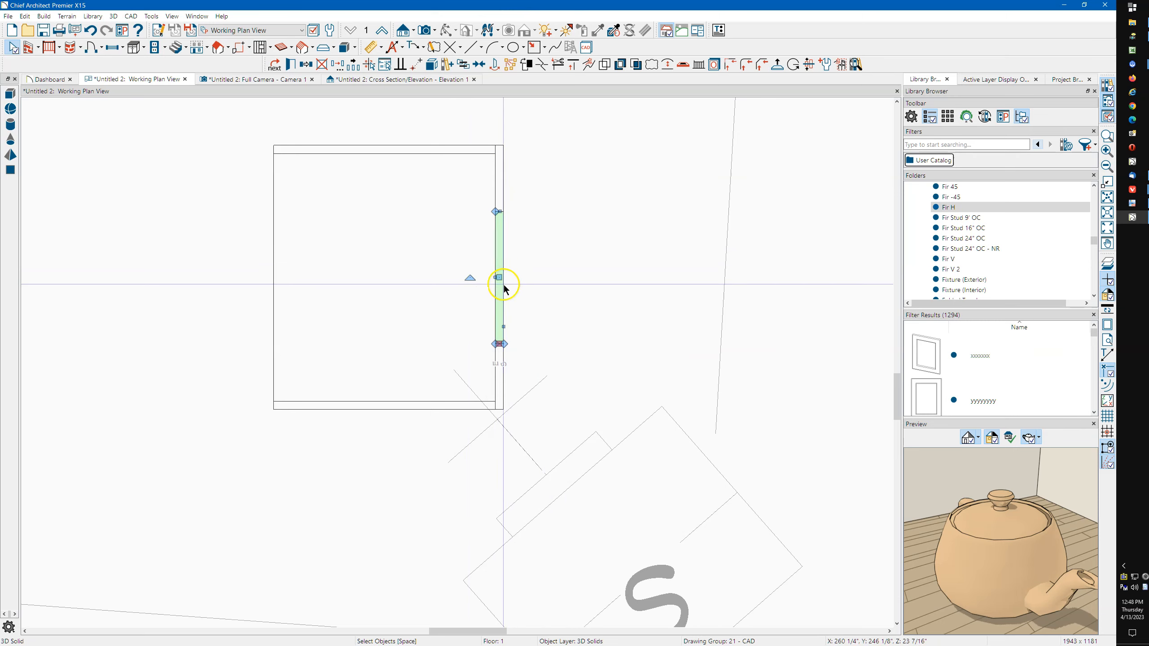
pyautogui.click(499, 186)
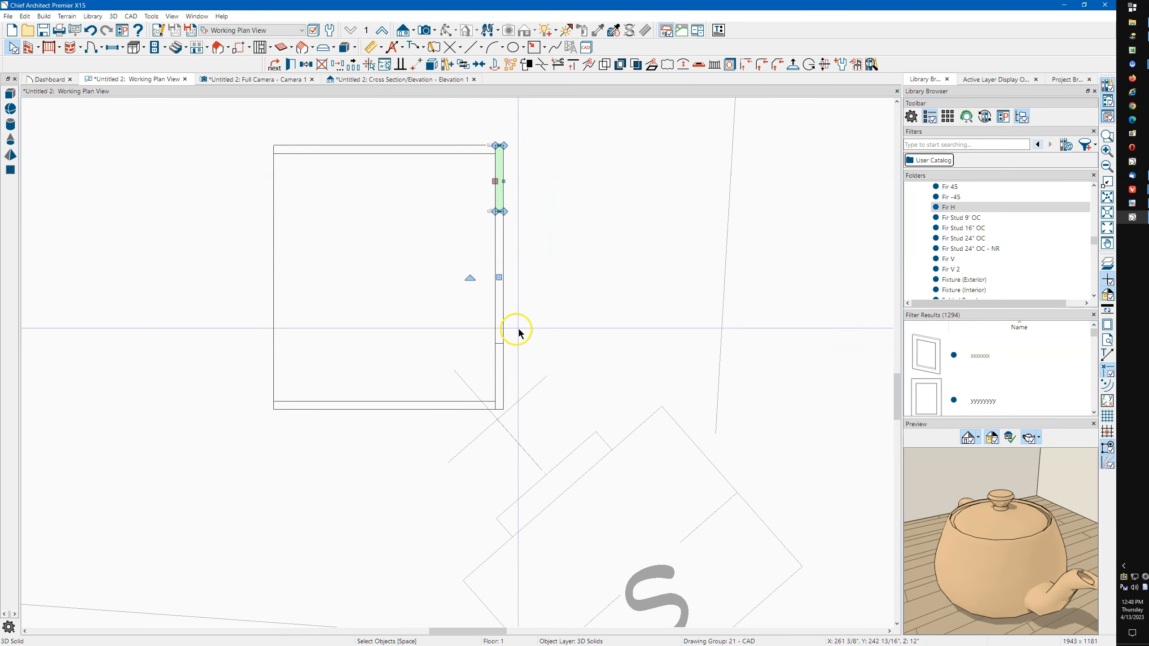
# Copy the notched side panel to the opposite side by reflecting it about the bottom panel, and check the box in the camera view.
pyautogui.click(500, 358)
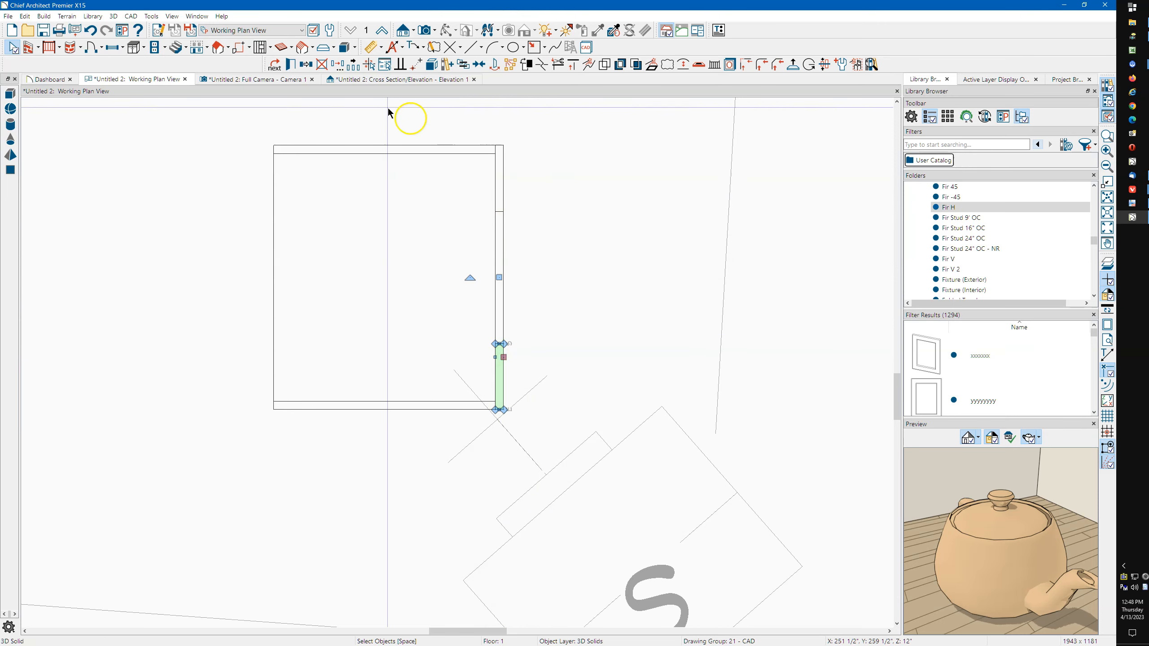
pyautogui.click(305, 69)
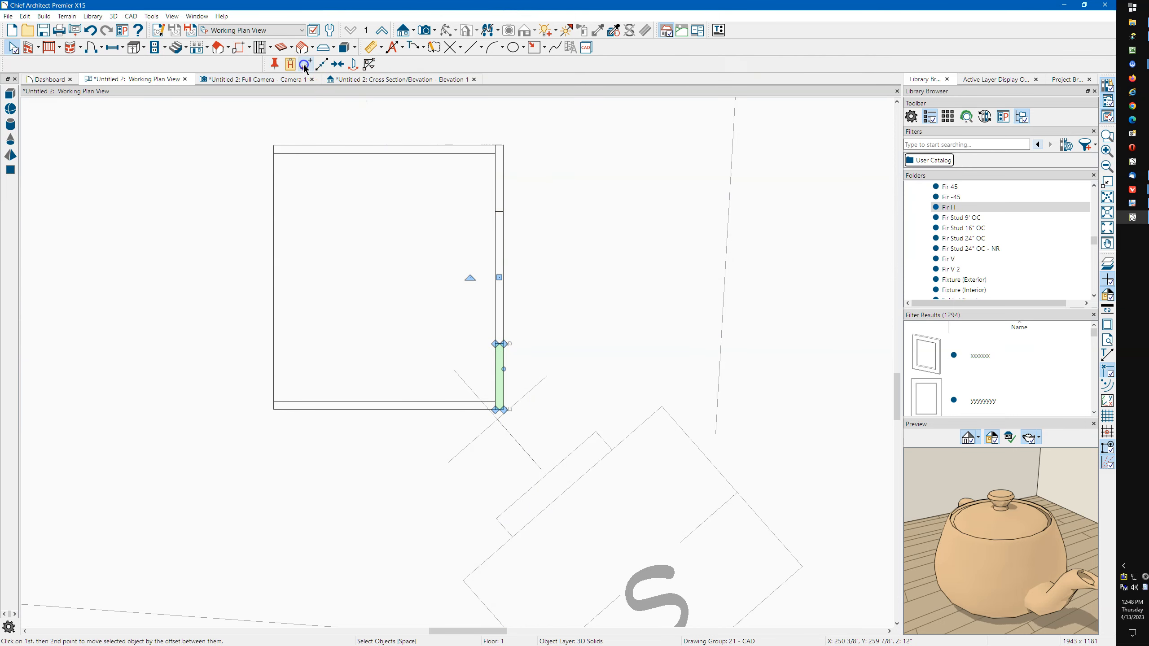
pyautogui.click(356, 64)
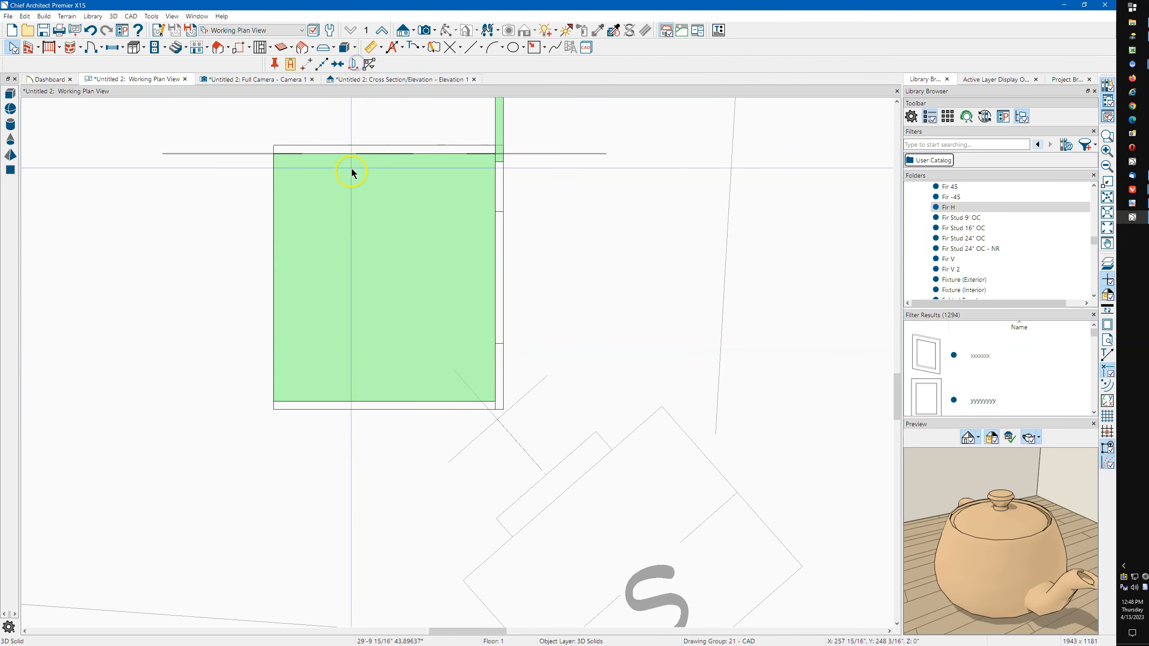
pyautogui.click(370, 200)
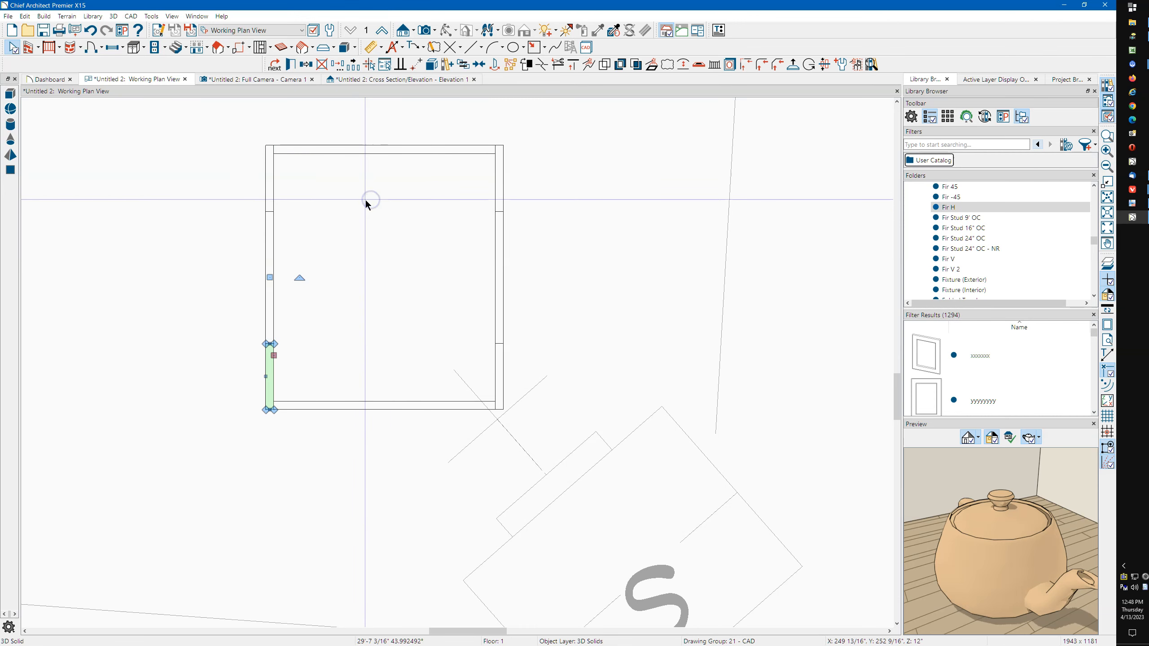
pyautogui.click(274, 80)
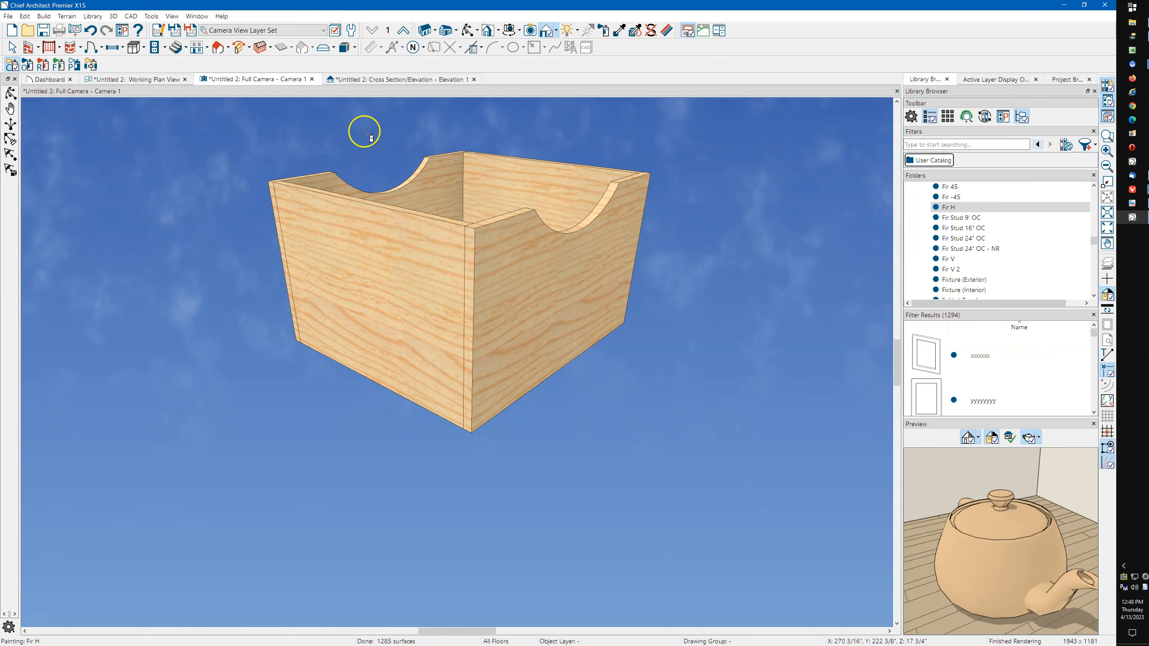
# In the plan view, copy the original notched side panel a short distance inward to serve as a divider.
pyautogui.click(162, 80)
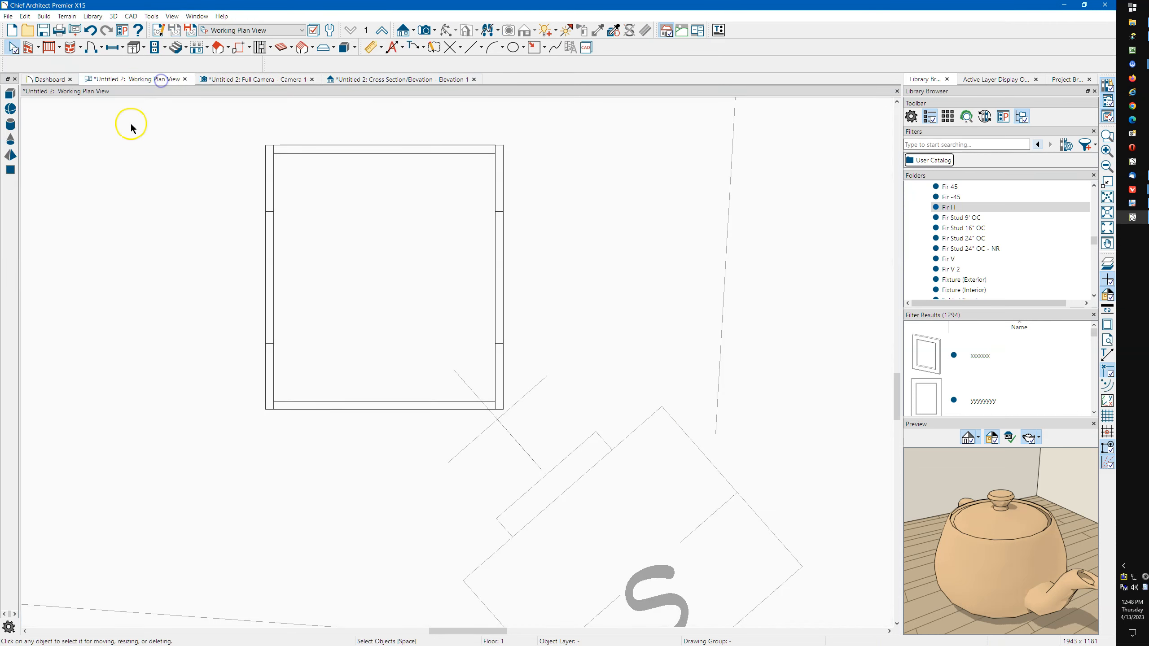
pyautogui.click(495, 175)
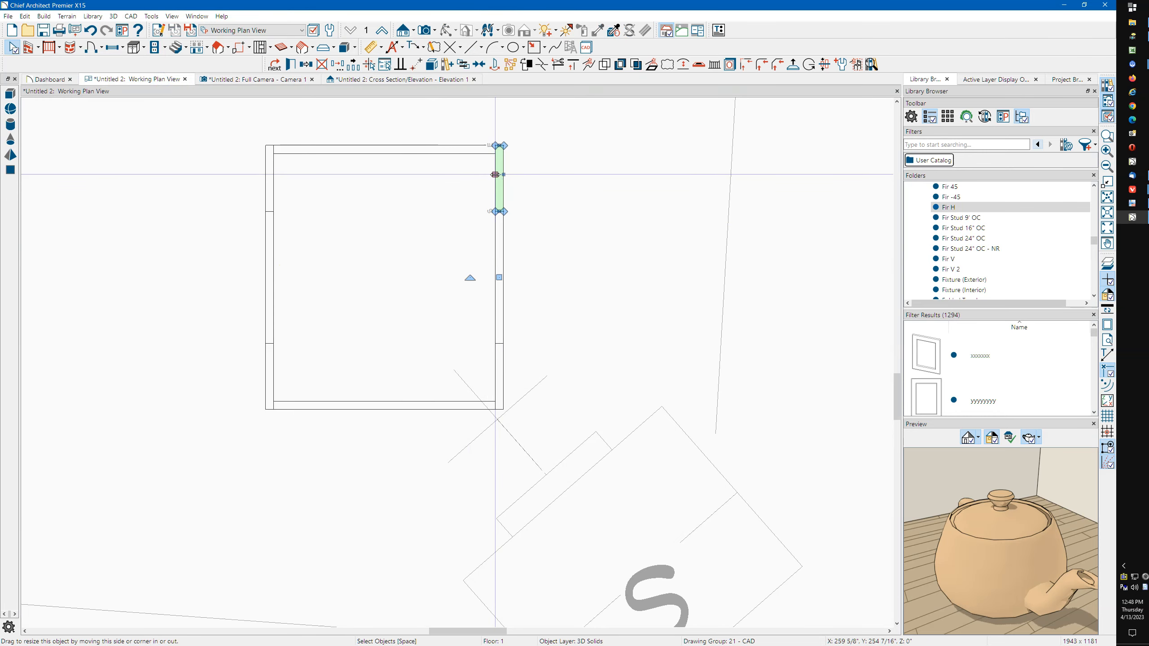
pyautogui.click(306, 64)
pyautogui.moveTo(499, 277)
pyautogui.mouseDown()
pyautogui.moveTo(459, 278)
pyautogui.moveTo(520, 272)
pyautogui.moveTo(489, 274)
pyautogui.mouseUp()
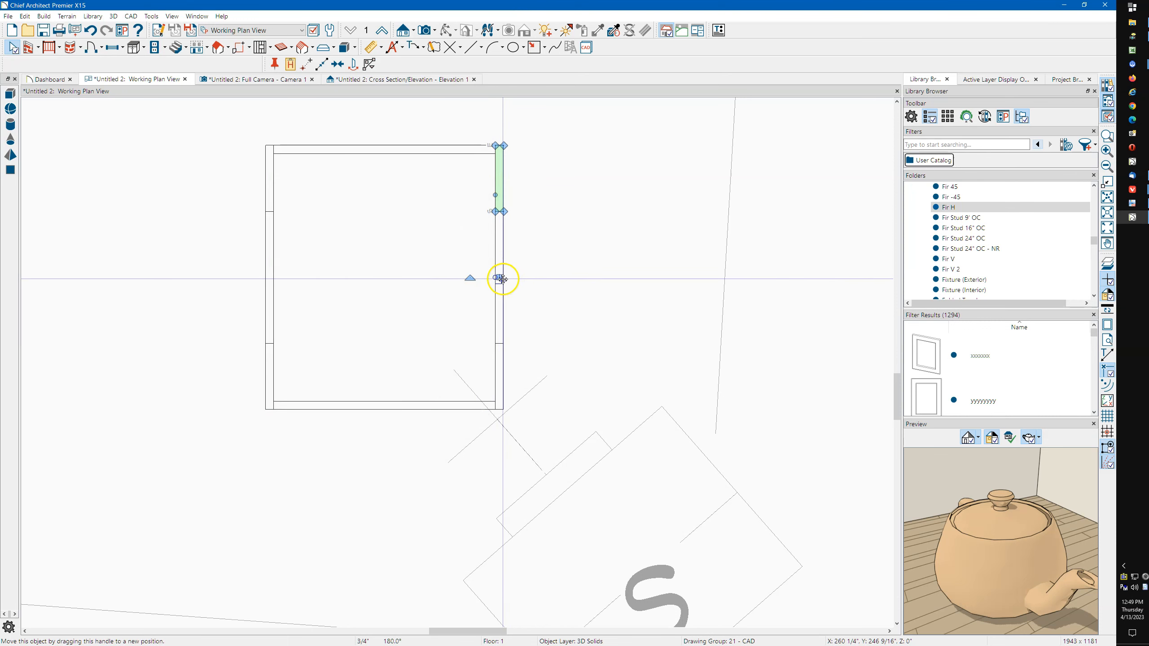
pyautogui.moveTo(498, 277); pyautogui.dragTo(464, 274)
pyautogui.scroll(5, 457, 150)
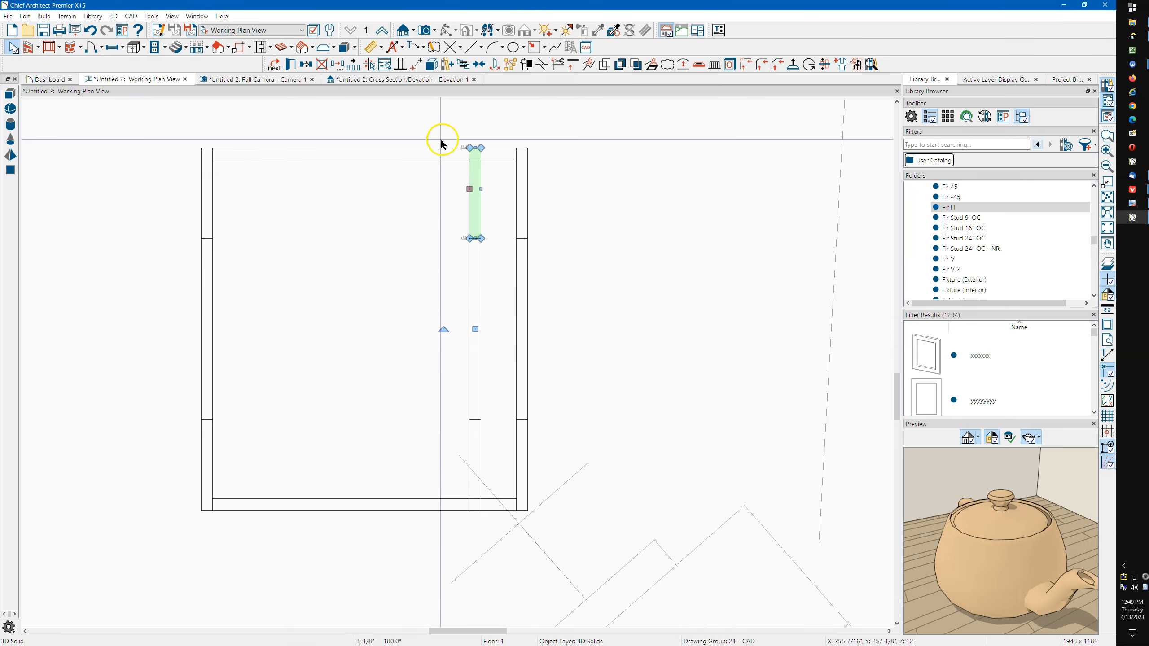
# Pull both ends of the divider in by 5/8 inch so it fits between the inner faces of the end panels.
pyautogui.moveTo(490, 149); pyautogui.dragTo(493, 185)
pyautogui.scroll(-4, 481, 118)
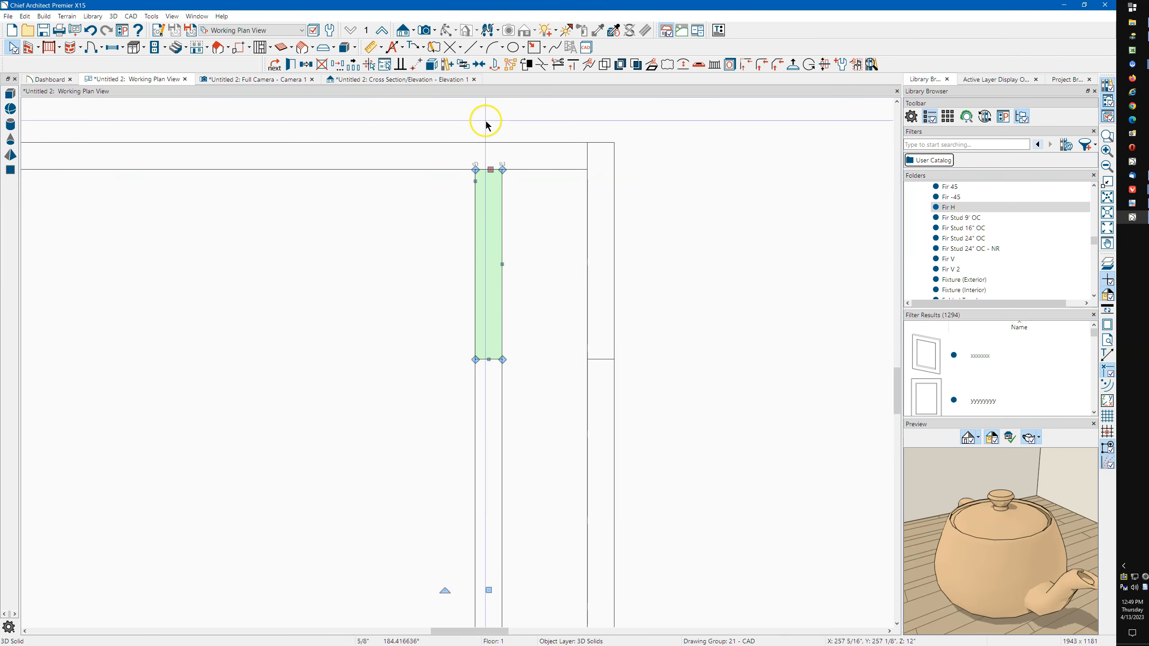
pyautogui.scroll(3, 486, 409)
pyautogui.click(488, 419)
pyautogui.moveTo(496, 460); pyautogui.dragTo(497, 444)
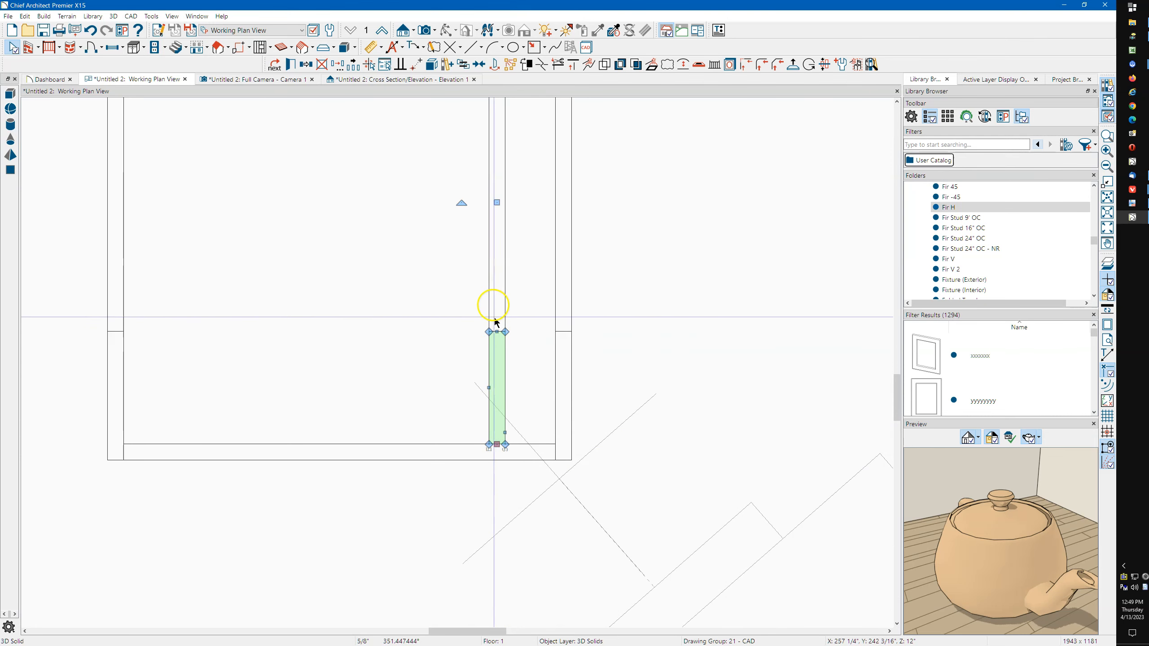
# Set the divider's depth to .25 inch.
pyautogui.click(291, 65)
pyautogui.press('Tab')
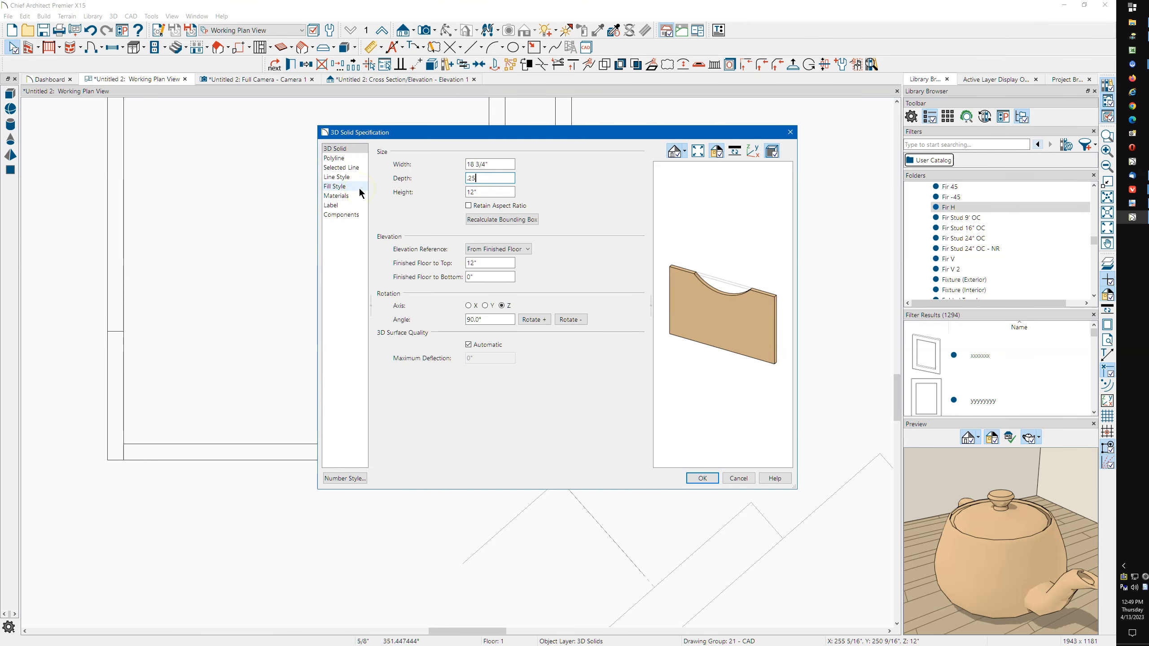
pyautogui.press('Return')
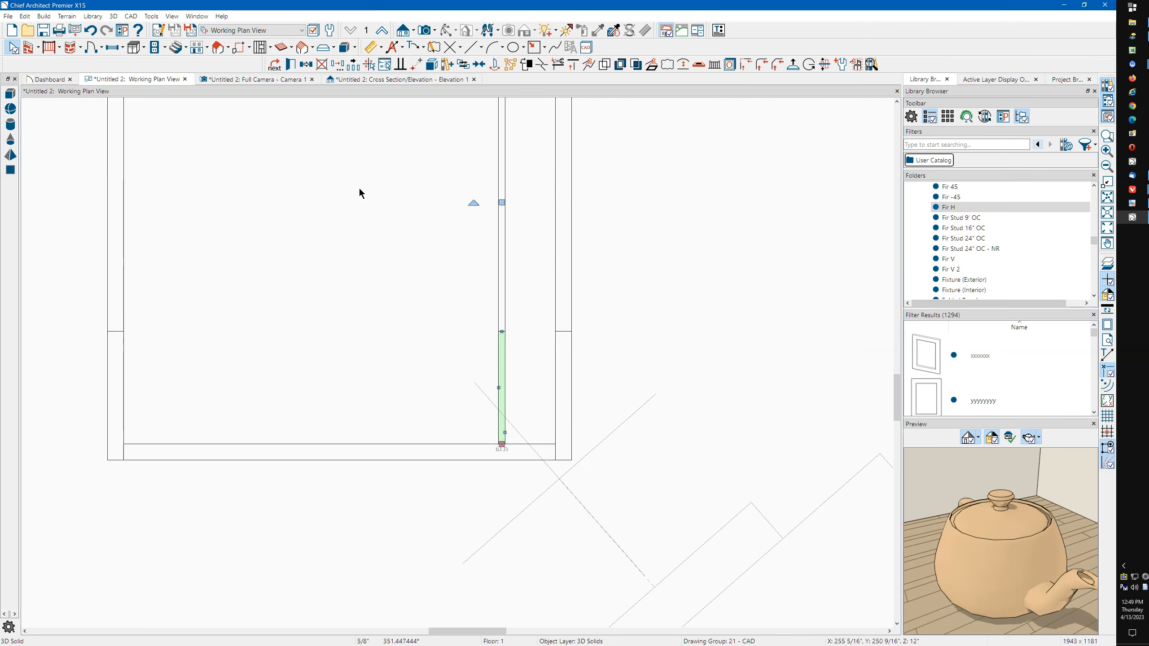
# Move the Elevation 1 camera about 8'-3" so it cuts between the divider and the side panel, and display its elevation view.
pyautogui.scroll(-1, 312, 361)
pyautogui.scroll(-7, 312, 361)
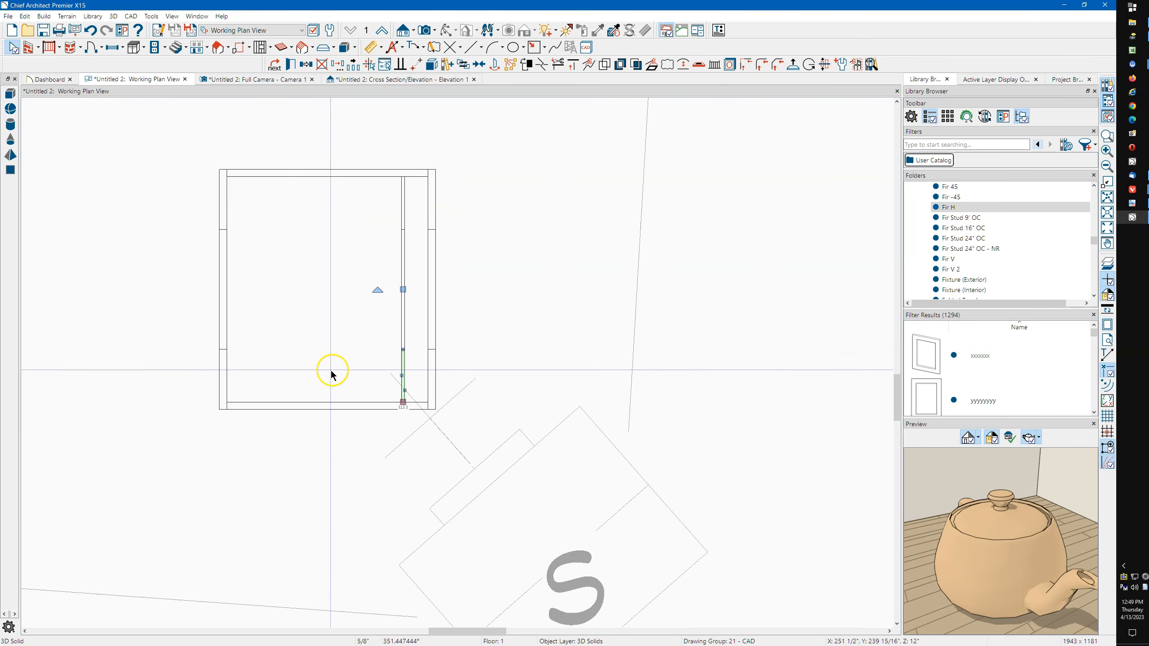
pyautogui.scroll(-1, 377, 344)
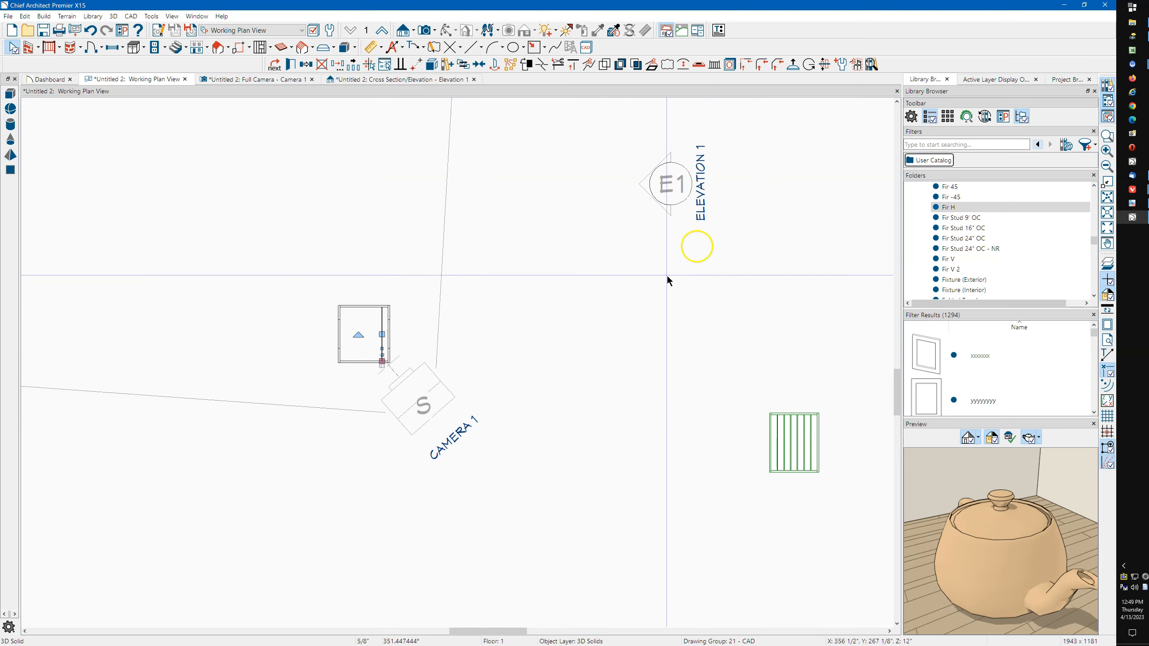
pyautogui.click(665, 182)
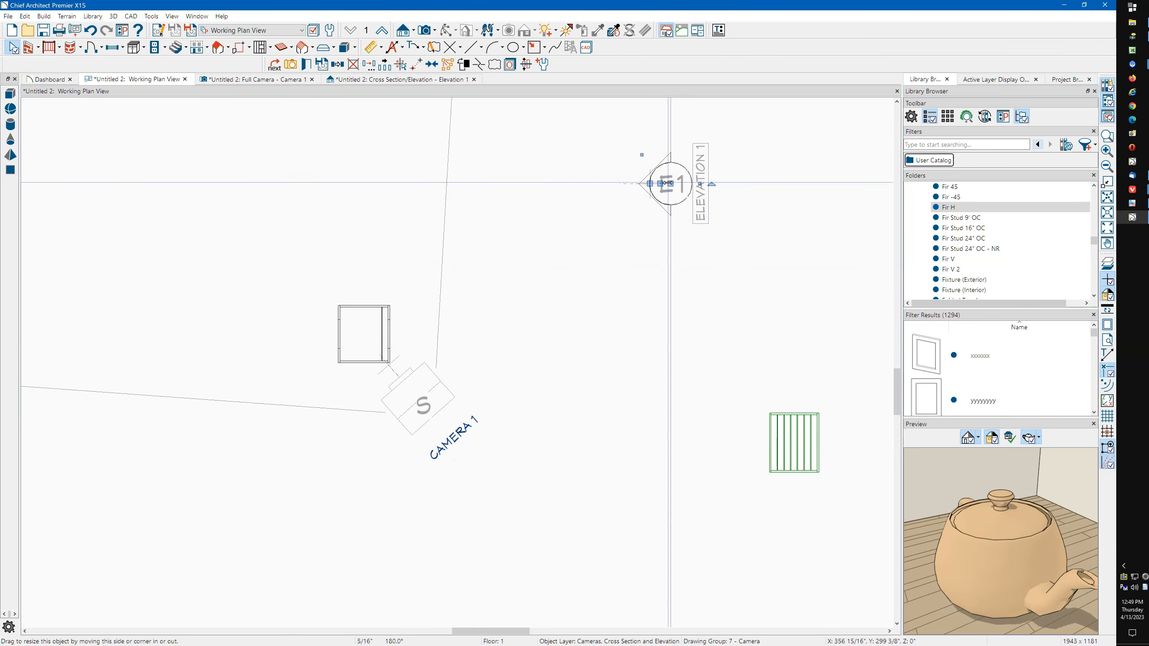
pyautogui.moveTo(666, 182); pyautogui.dragTo(376, 182)
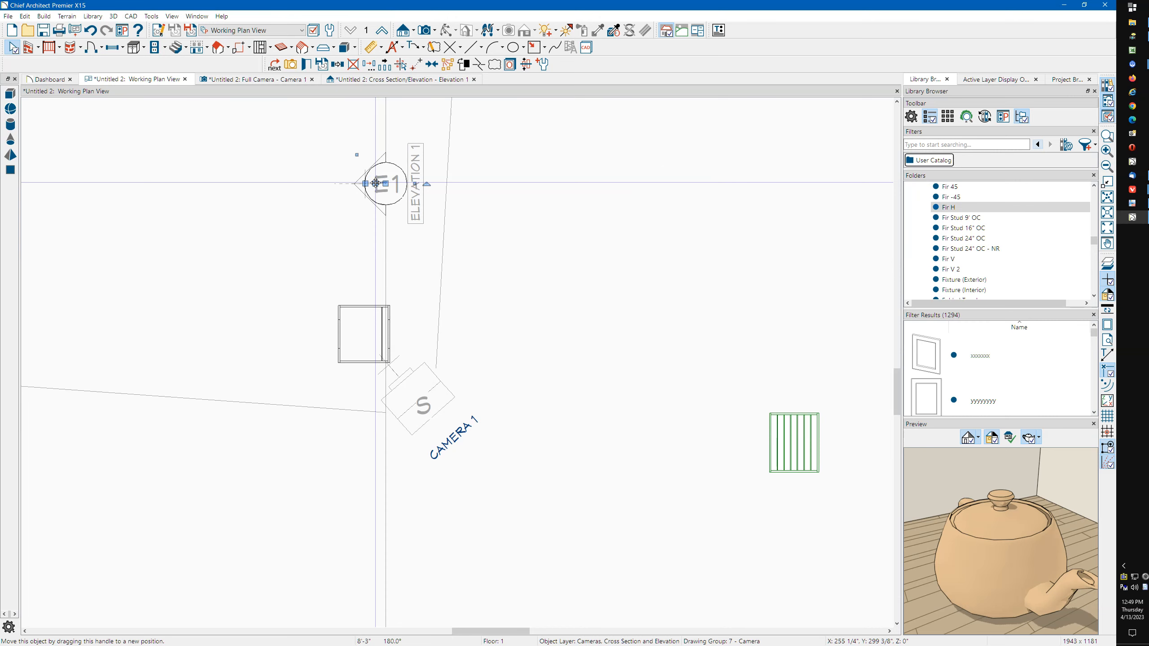
pyautogui.click(384, 79)
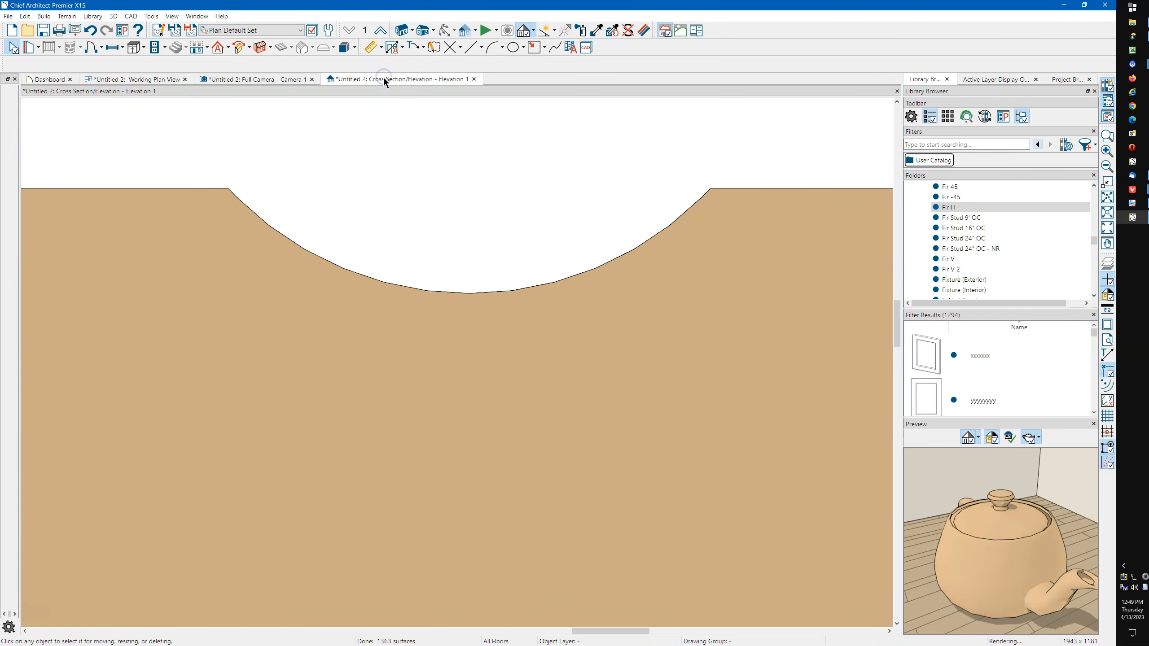
# Change the facet angle of the divider's concave arc to smooth its curve.
pyautogui.scroll(-2, 442, 347)
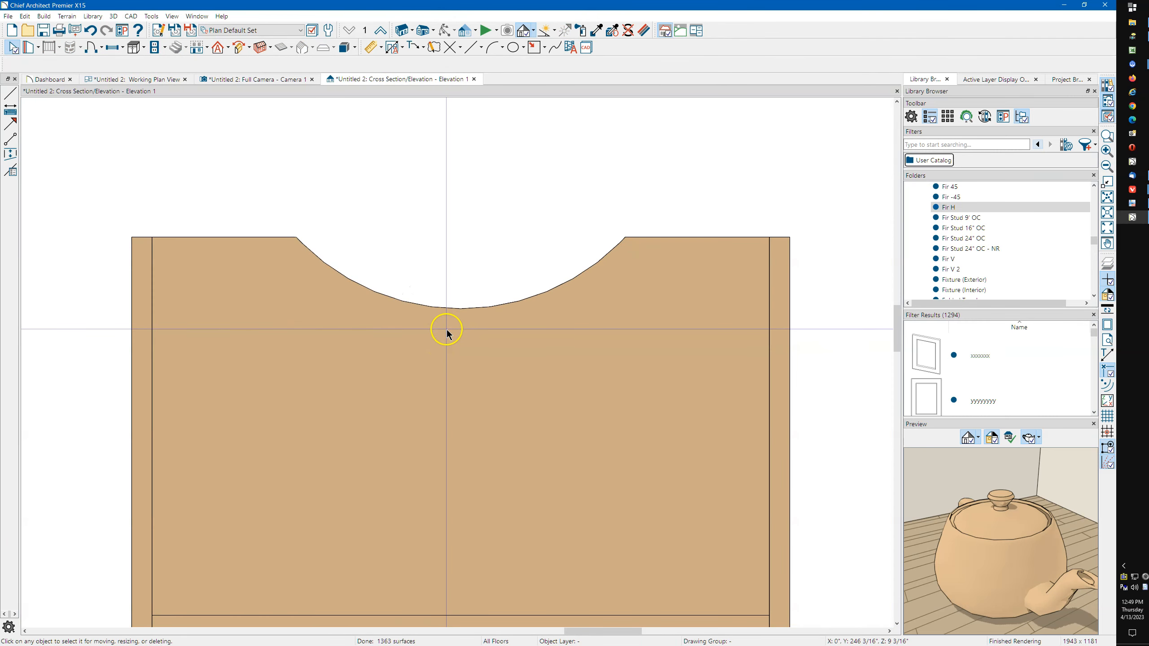
pyautogui.click(456, 313)
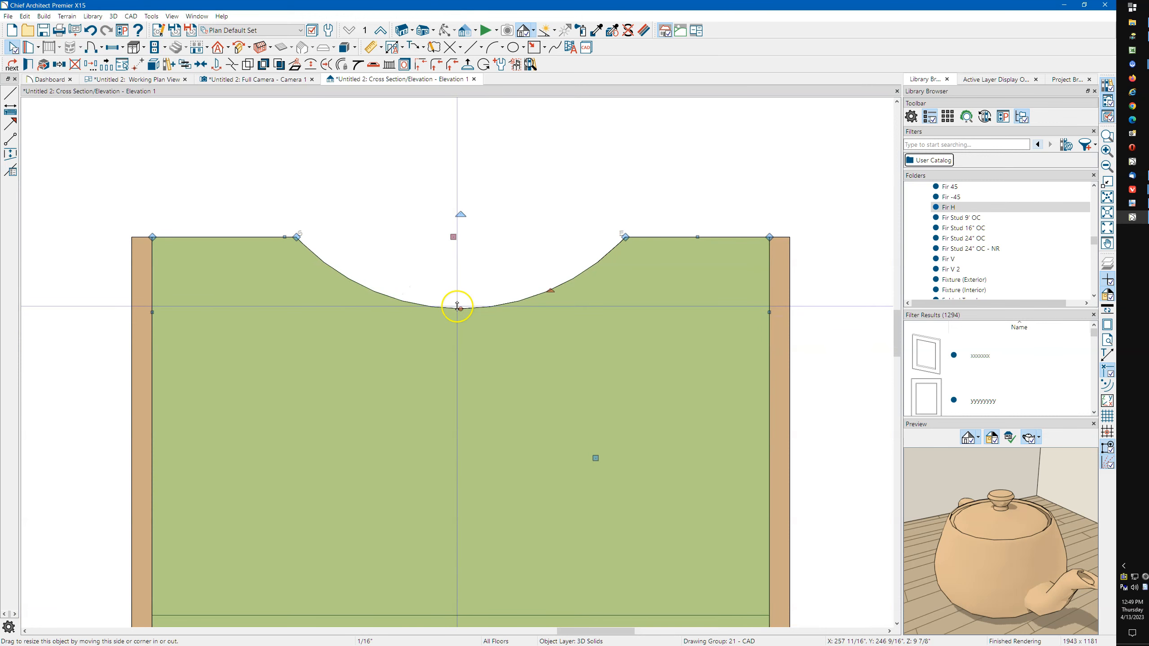
pyautogui.doubleClick(457, 307)
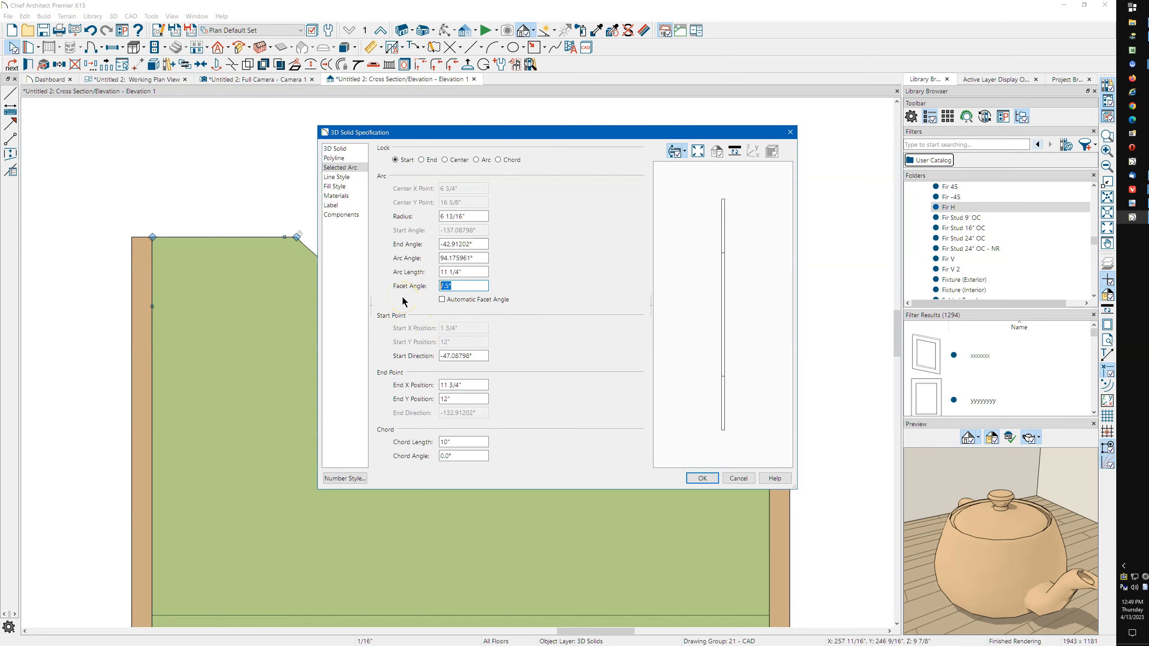
pyautogui.click(698, 478)
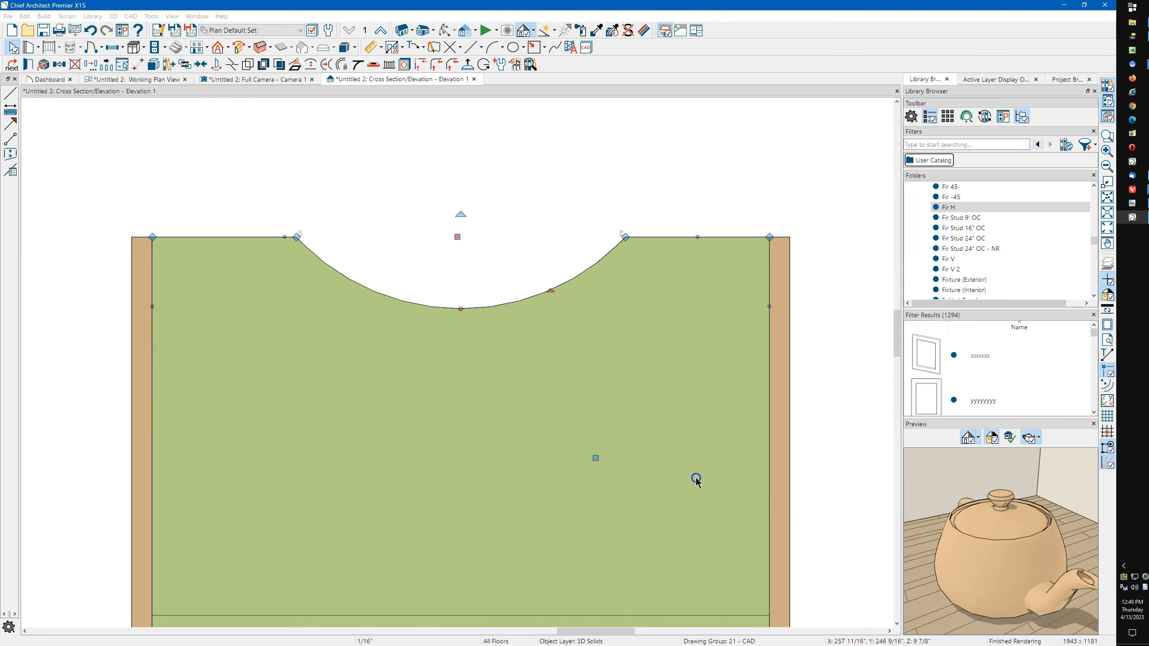
# Raise the divider's lower edge in the elevation so it rests on top of the box's bottom panel.
pyautogui.scroll(-3, 531, 233)
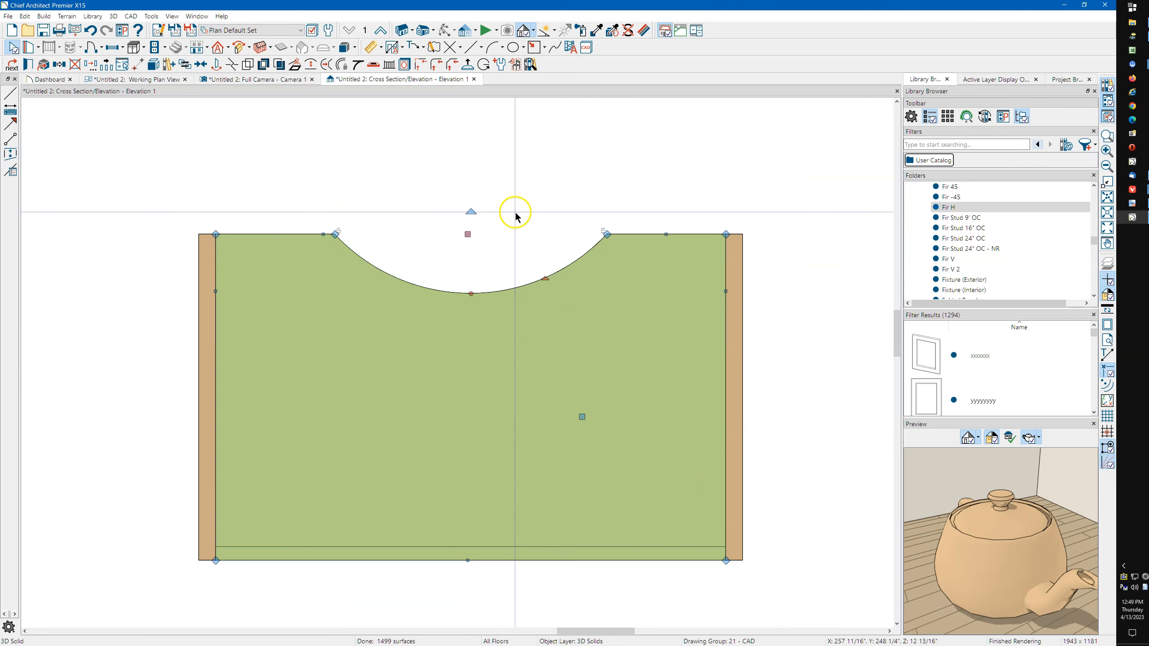
pyautogui.scroll(5, 466, 519)
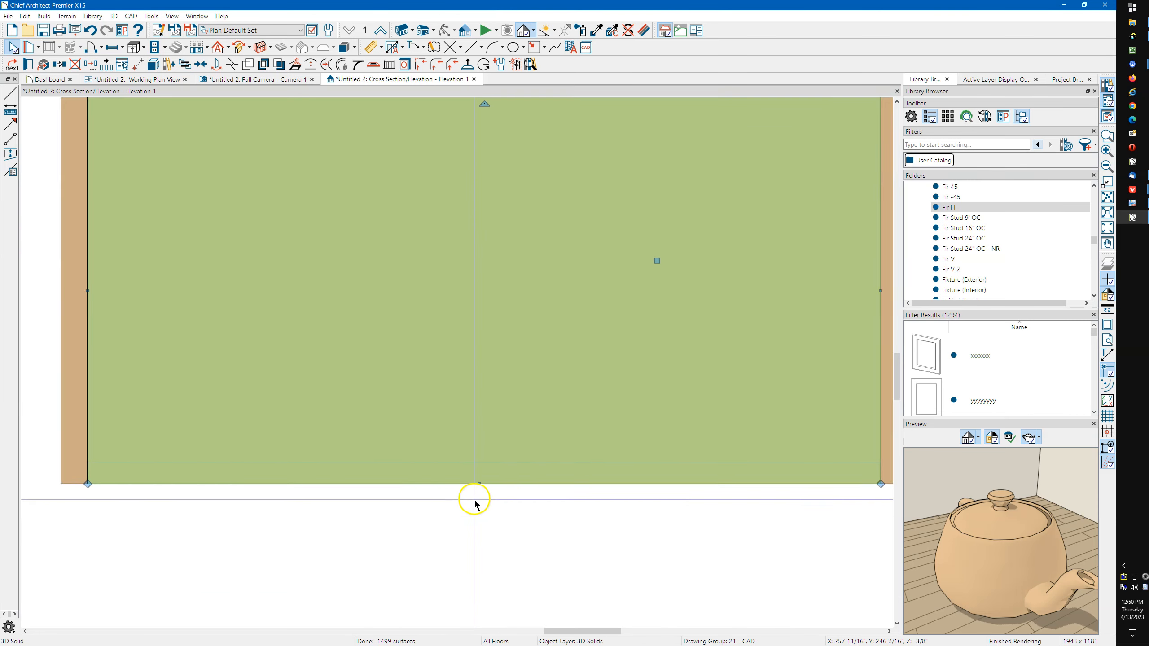
pyautogui.moveTo(484, 480); pyautogui.dragTo(503, 454)
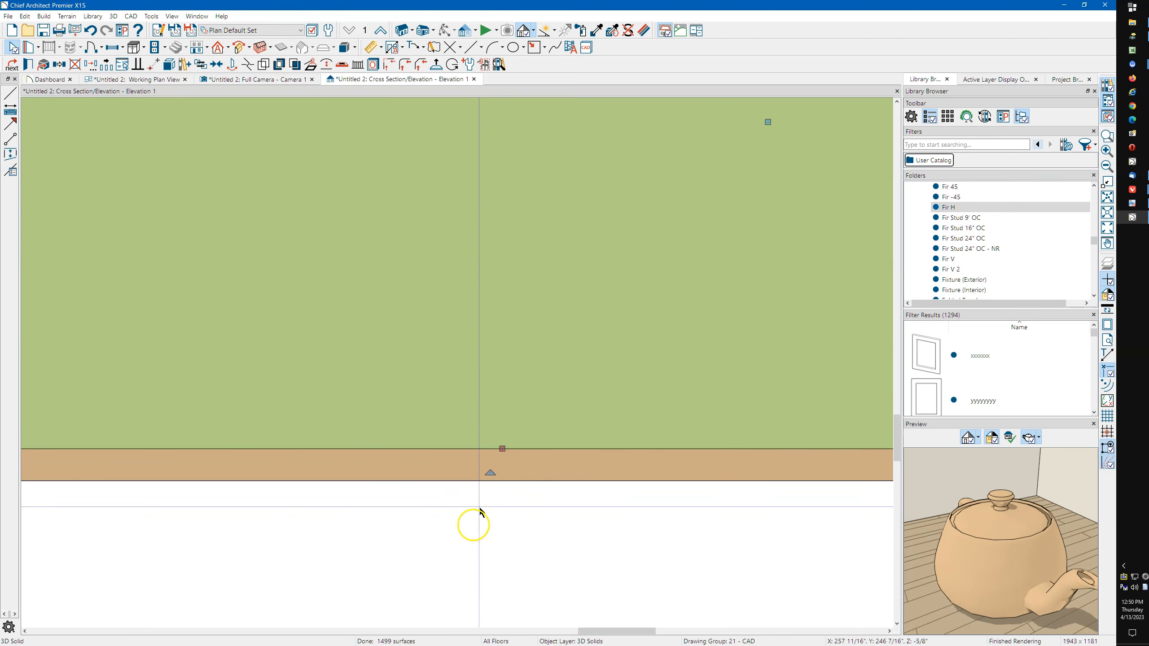
pyautogui.scroll(-4, 472, 459)
pyautogui.scroll(-2, 465, 463)
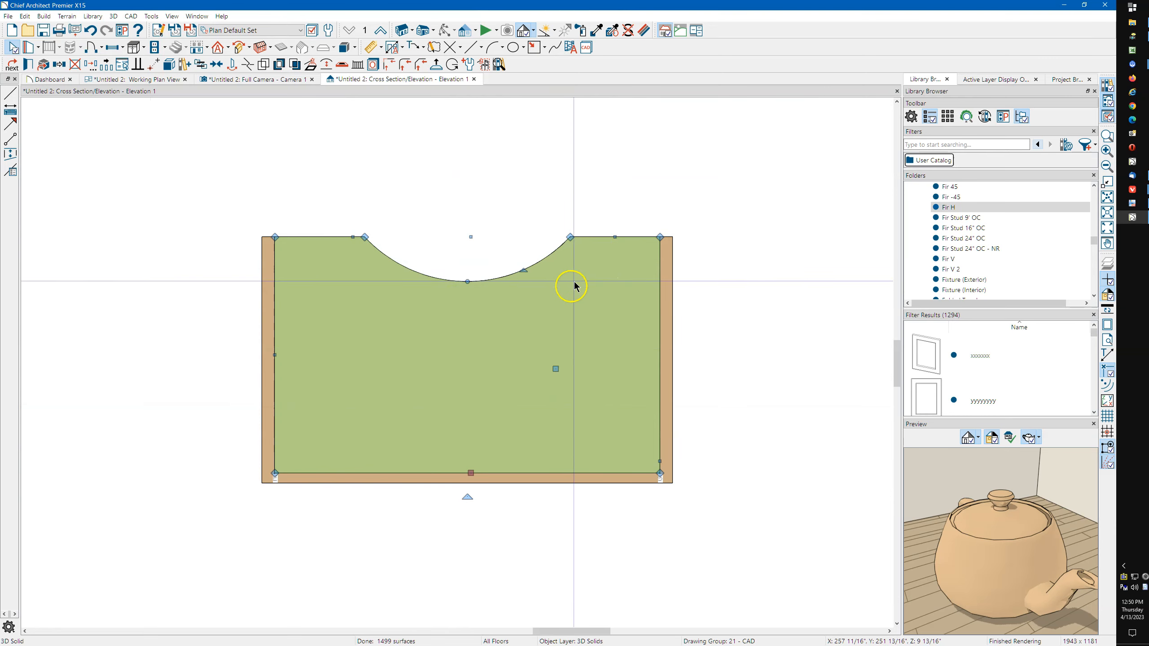
# Inspect the divider in the camera view and check the facet settings of the outer side panel's arc.
pyautogui.click(251, 80)
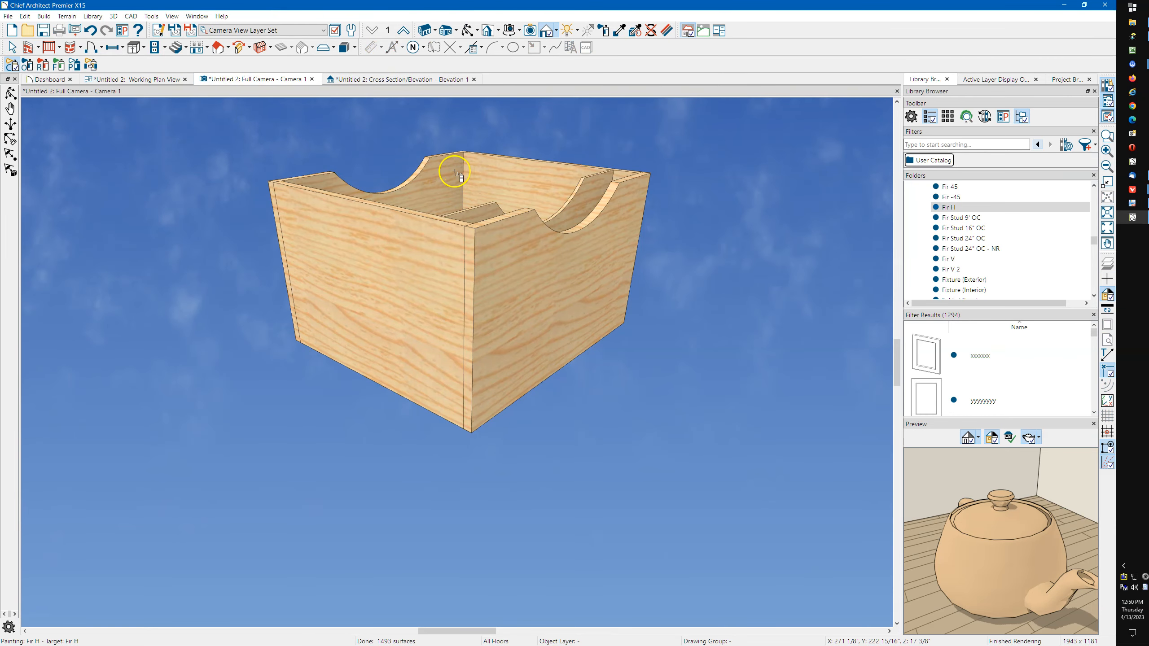
pyautogui.click(582, 244)
pyautogui.moveTo(581, 231); pyautogui.dragTo(581, 232)
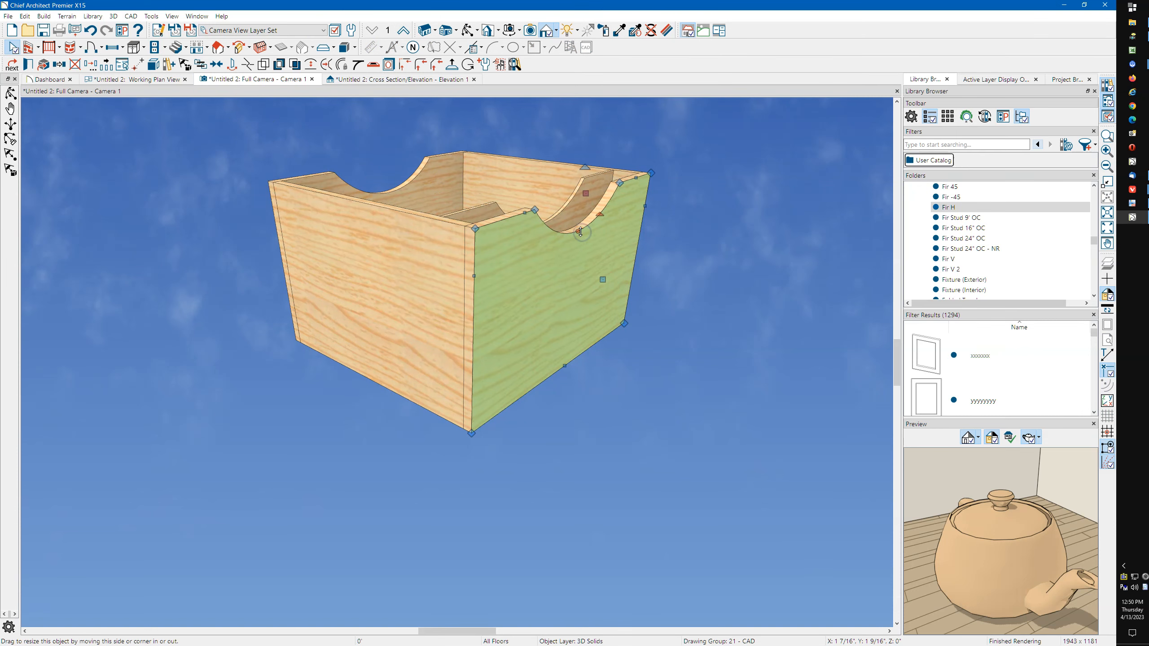
pyautogui.doubleClick(580, 231)
pyautogui.click(458, 299)
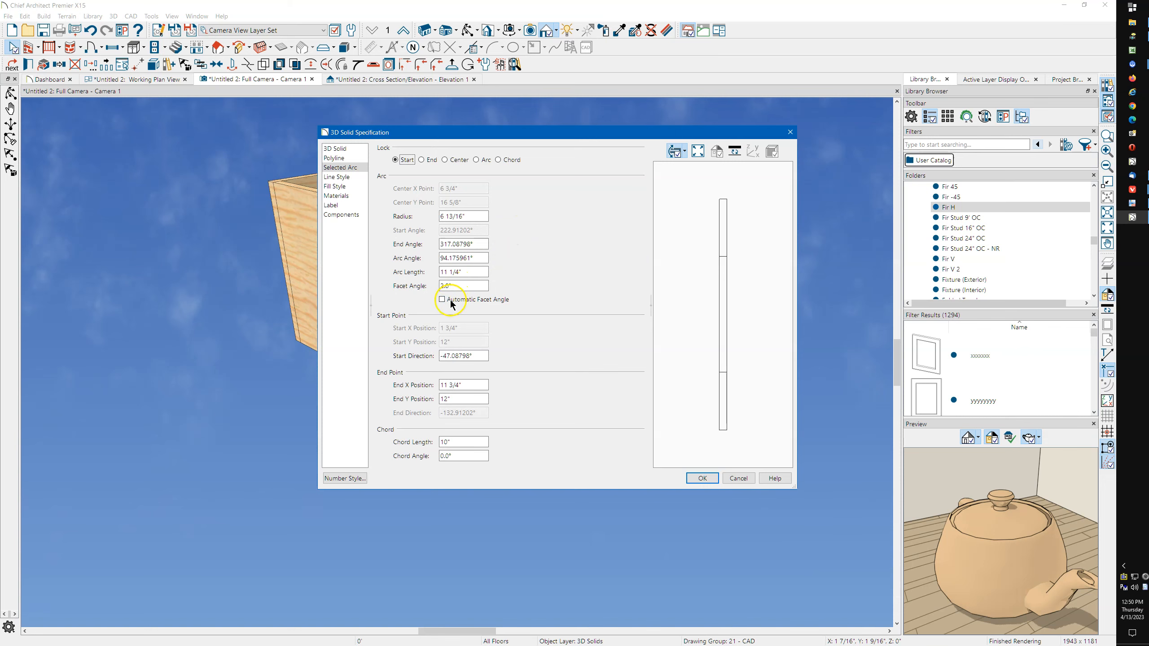
pyautogui.click(738, 478)
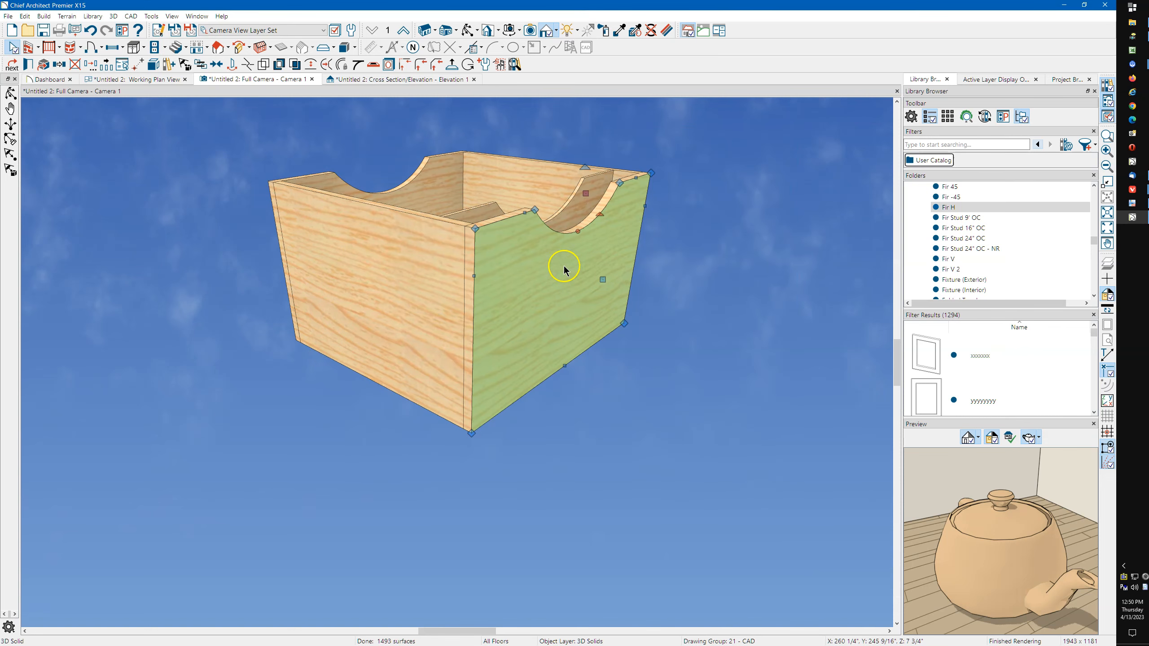
pyautogui.press('Escape')
pyautogui.scroll(5, 556, 224)
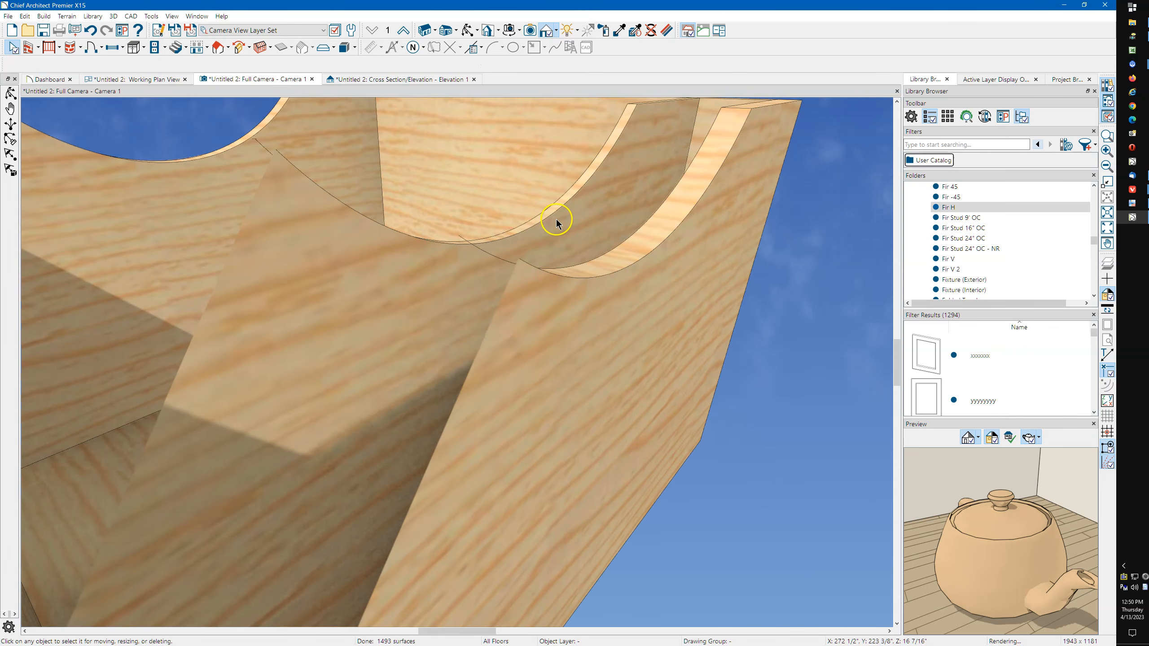
pyautogui.scroll(-3, 557, 222)
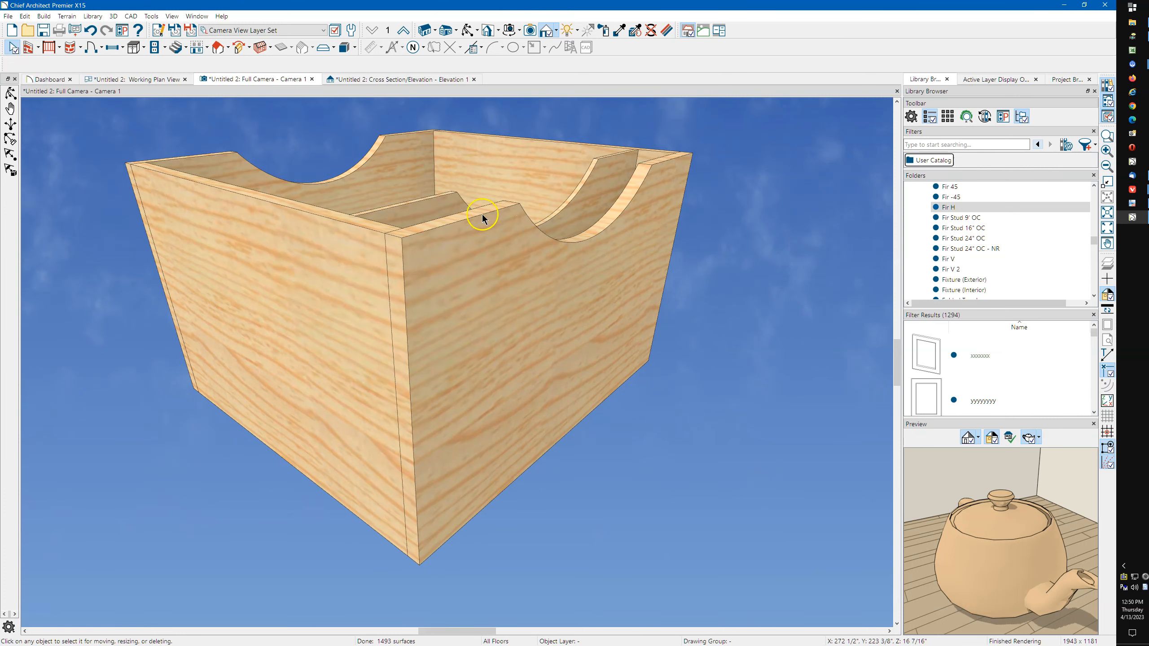
# In the plan view, move Camera 1 about 2'-11" diagonally away from the box.
pyautogui.click(163, 79)
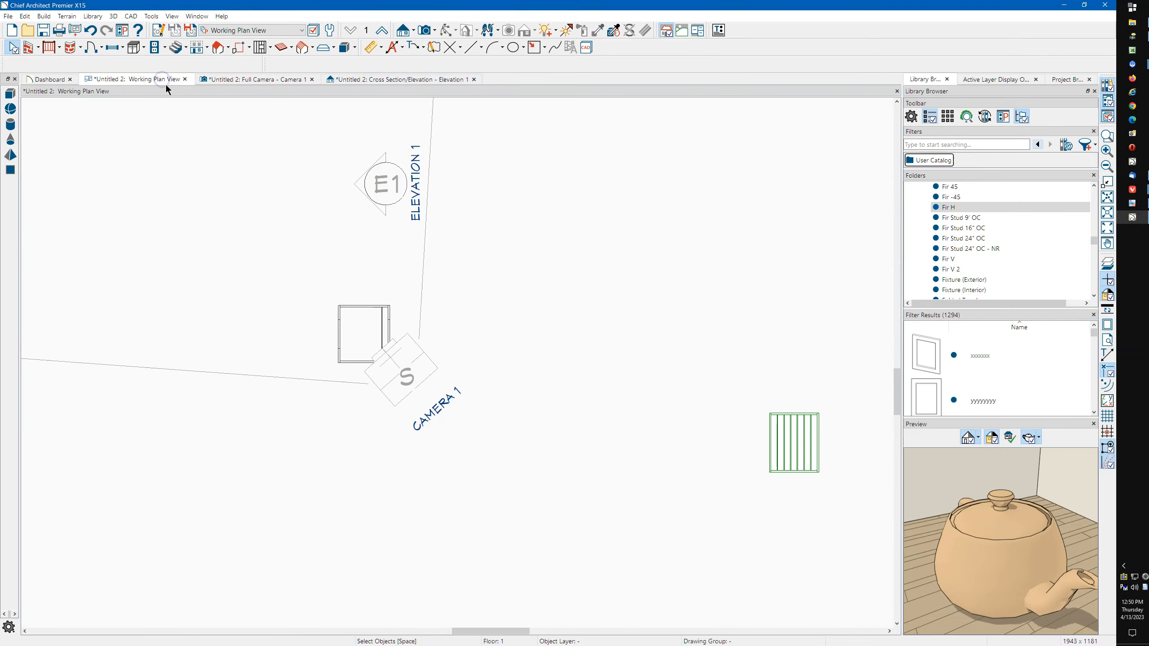
pyautogui.scroll(-1, 628, 330)
pyautogui.scroll(3, 348, 392)
pyautogui.click(513, 348)
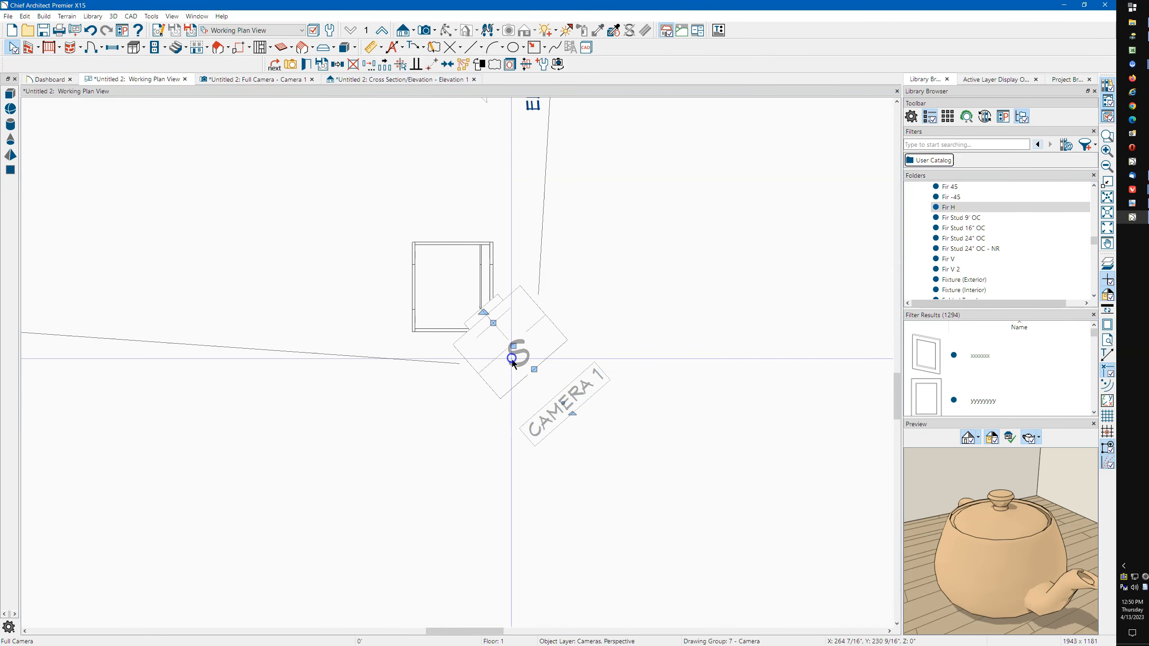
pyautogui.moveTo(514, 348); pyautogui.dragTo(651, 427)
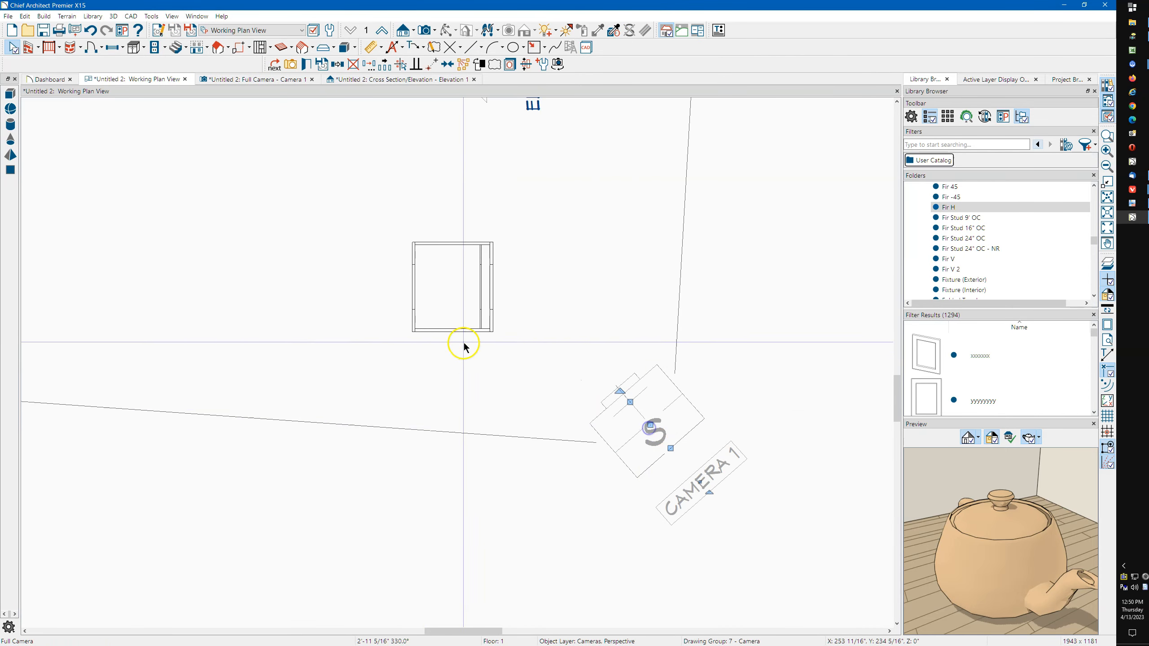
# Try multiple-copying the divider across the box in plan from its middle edge segment, and undo the copies.
pyautogui.scroll(4, 448, 267)
pyautogui.scroll(1, 475, 253)
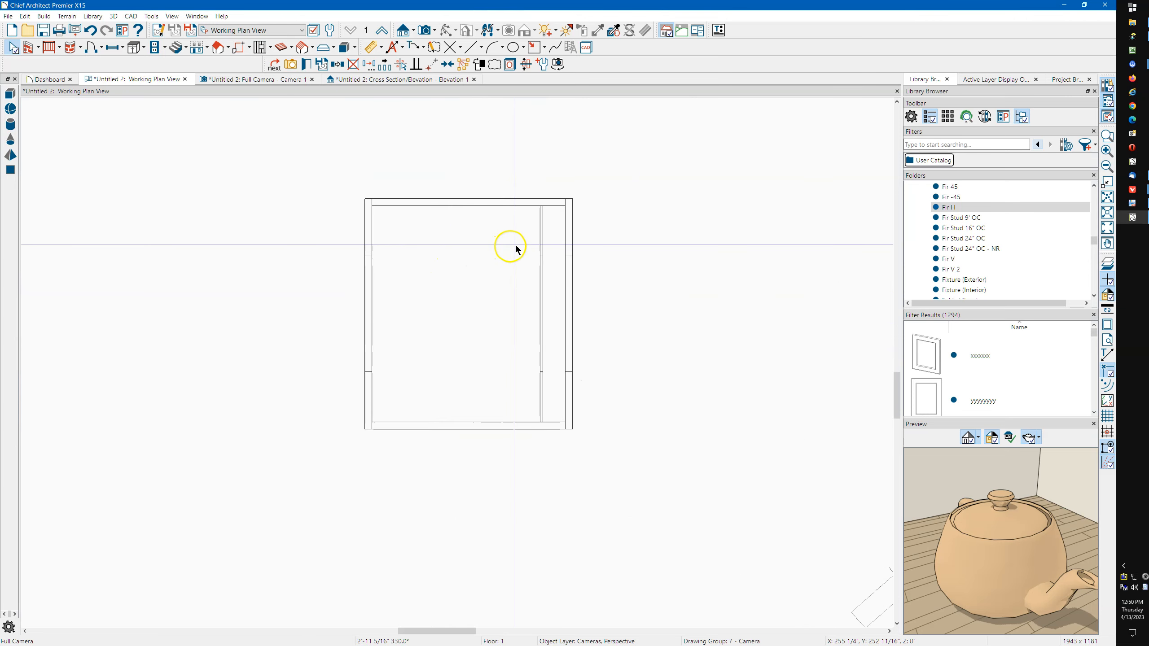
pyautogui.click(541, 235)
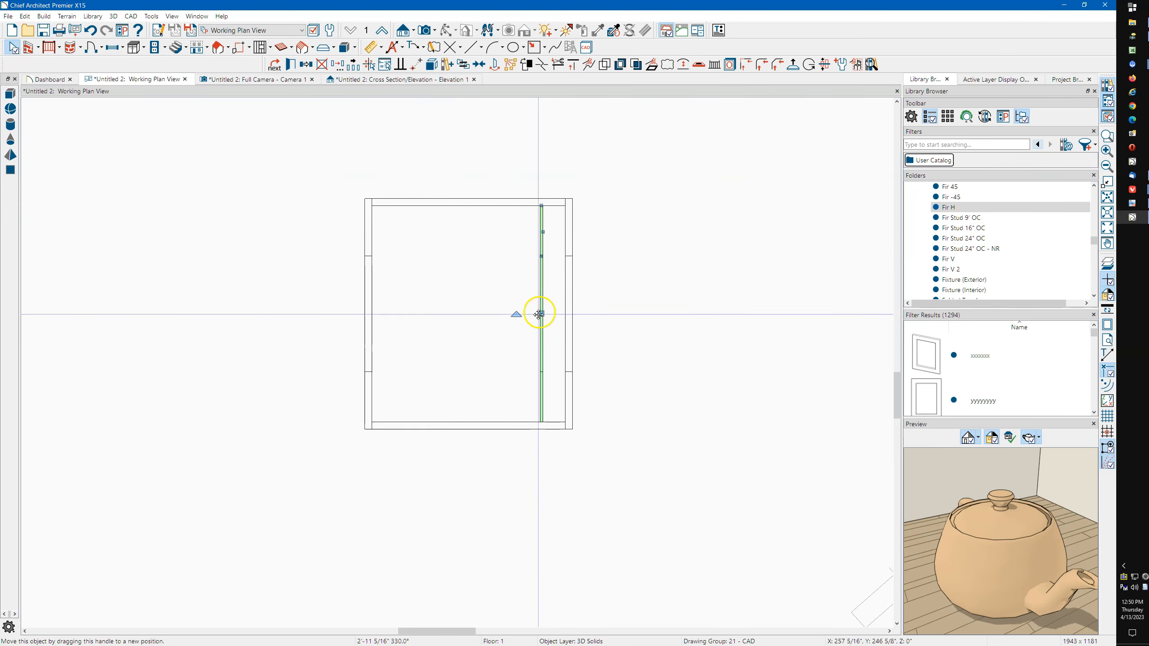
pyautogui.click(540, 296)
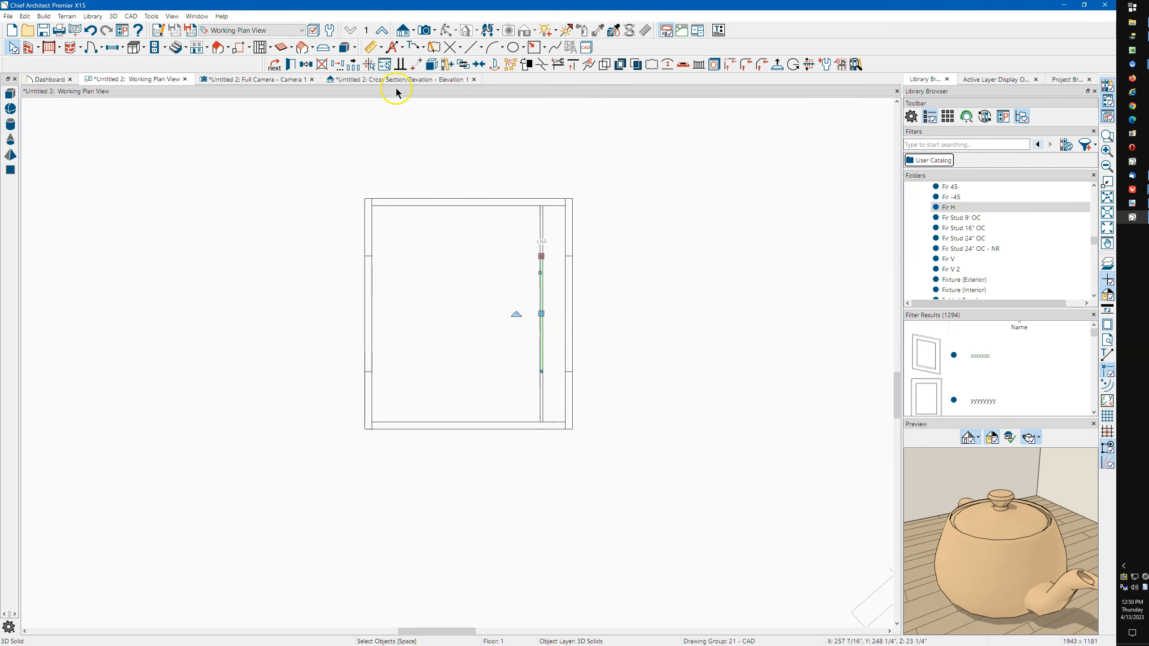
pyautogui.click(354, 67)
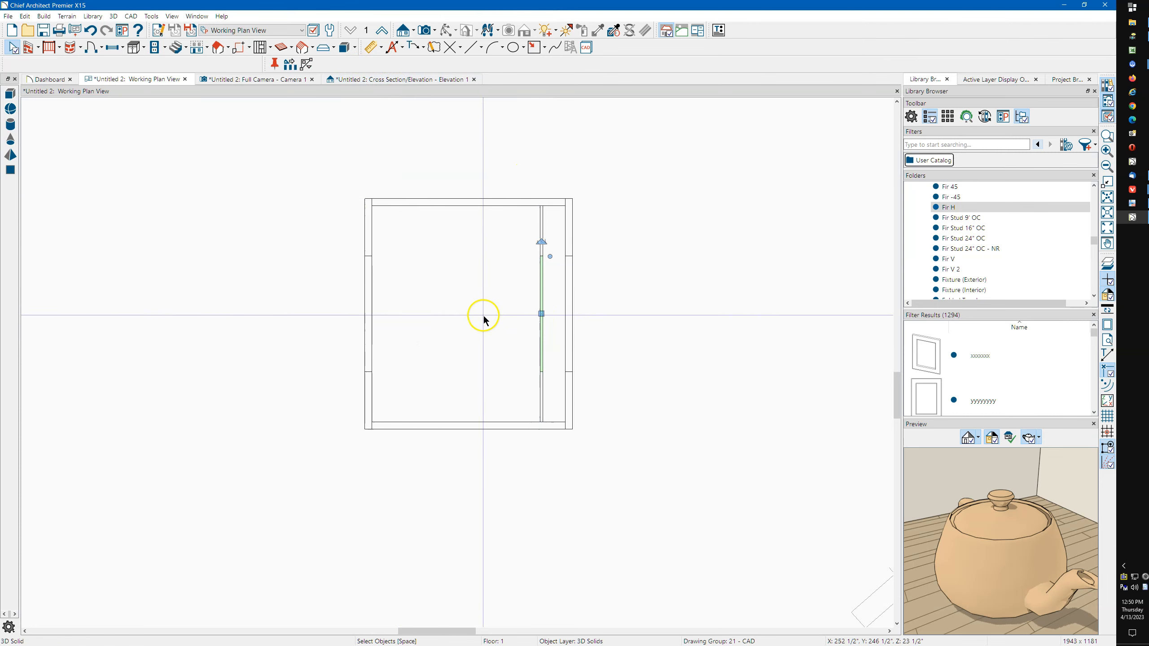
pyautogui.moveTo(541, 314); pyautogui.dragTo(412, 313)
pyautogui.click(260, 79)
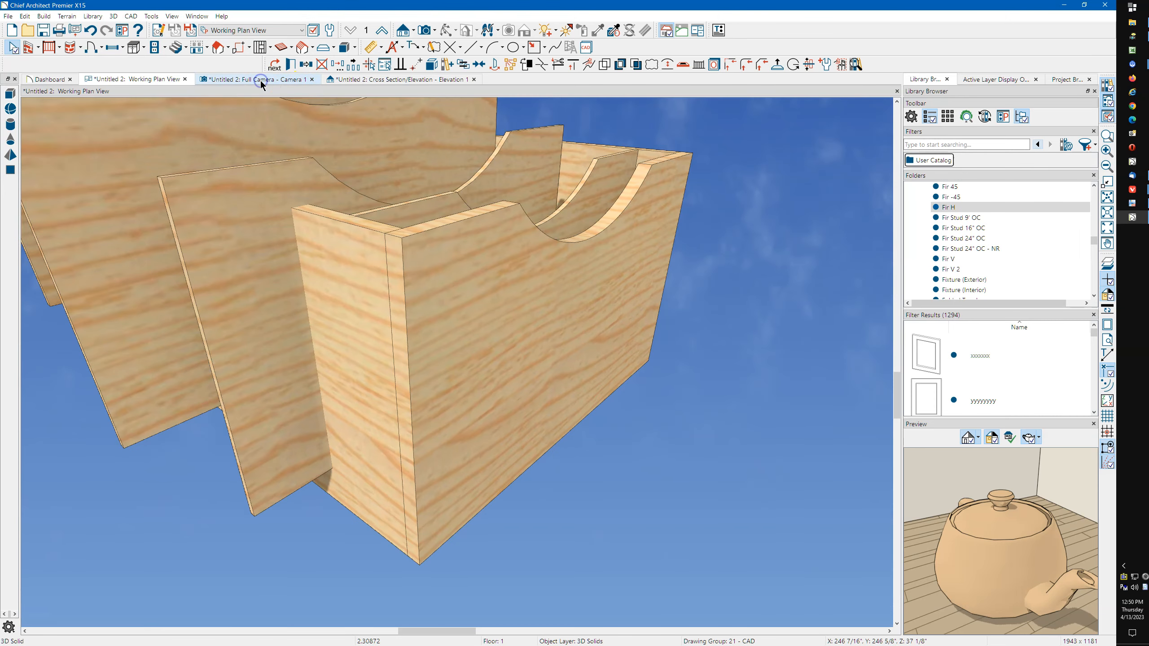
pyautogui.scroll(-4, 492, 403)
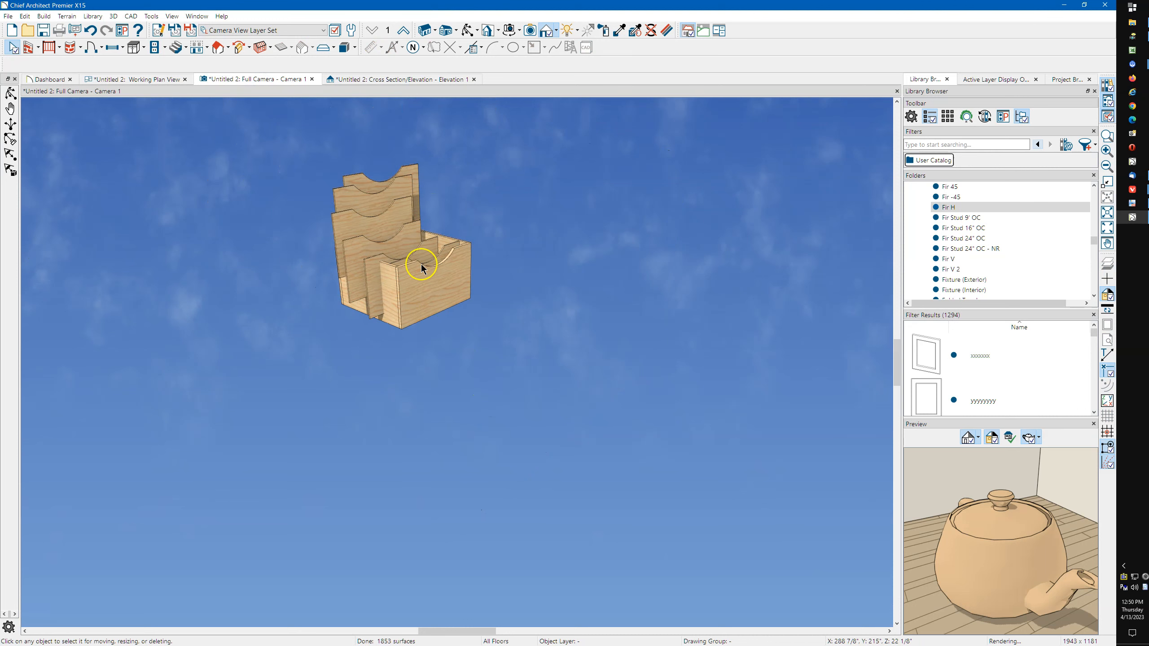
pyautogui.scroll(2, 350, 163)
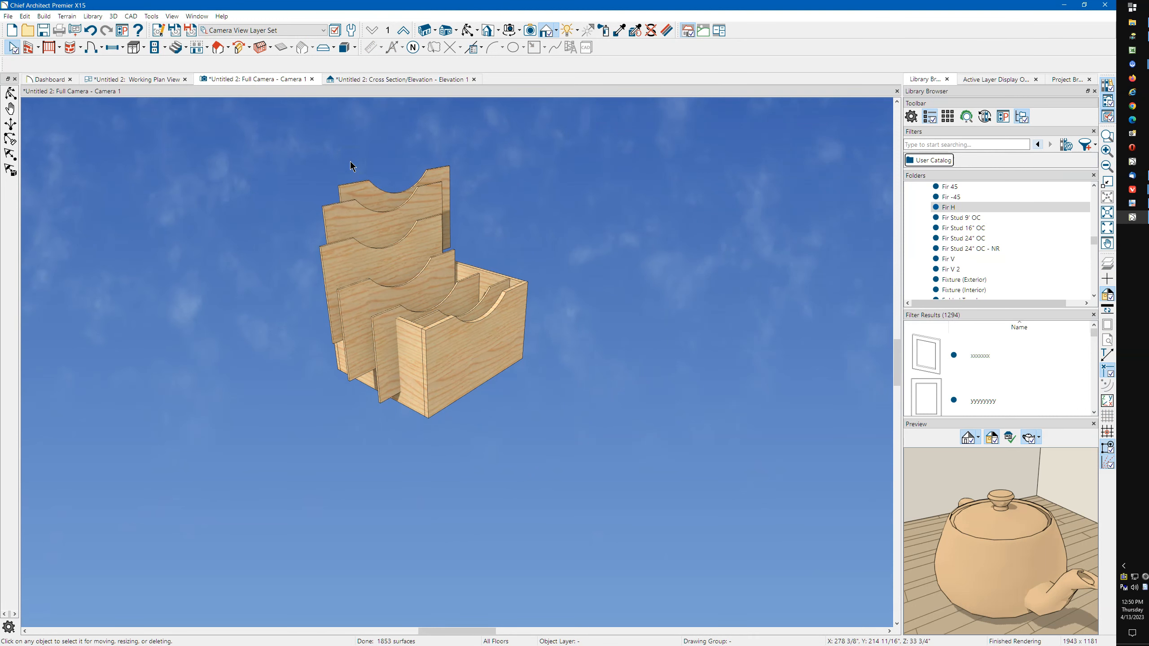
pyautogui.hotkey('ctrl', 'z')
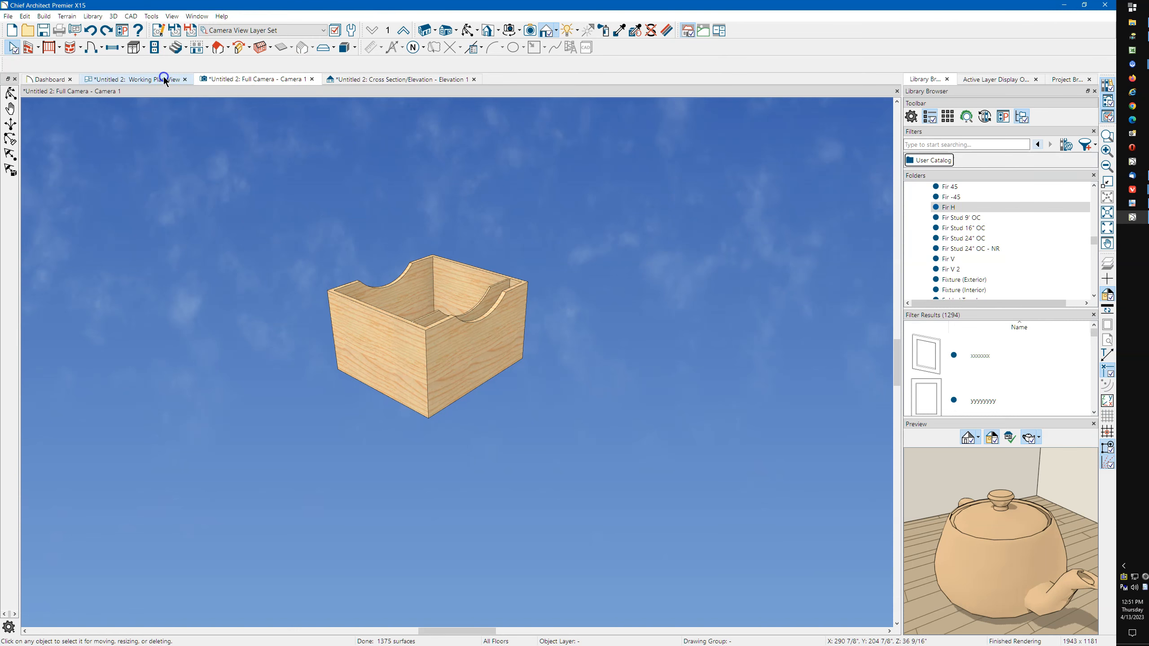
# Multiple-copy the divider across the box in plan from its end edge segment, making five parallel copies toward the opposite side panel.
pyautogui.click(164, 80)
pyautogui.click(541, 224)
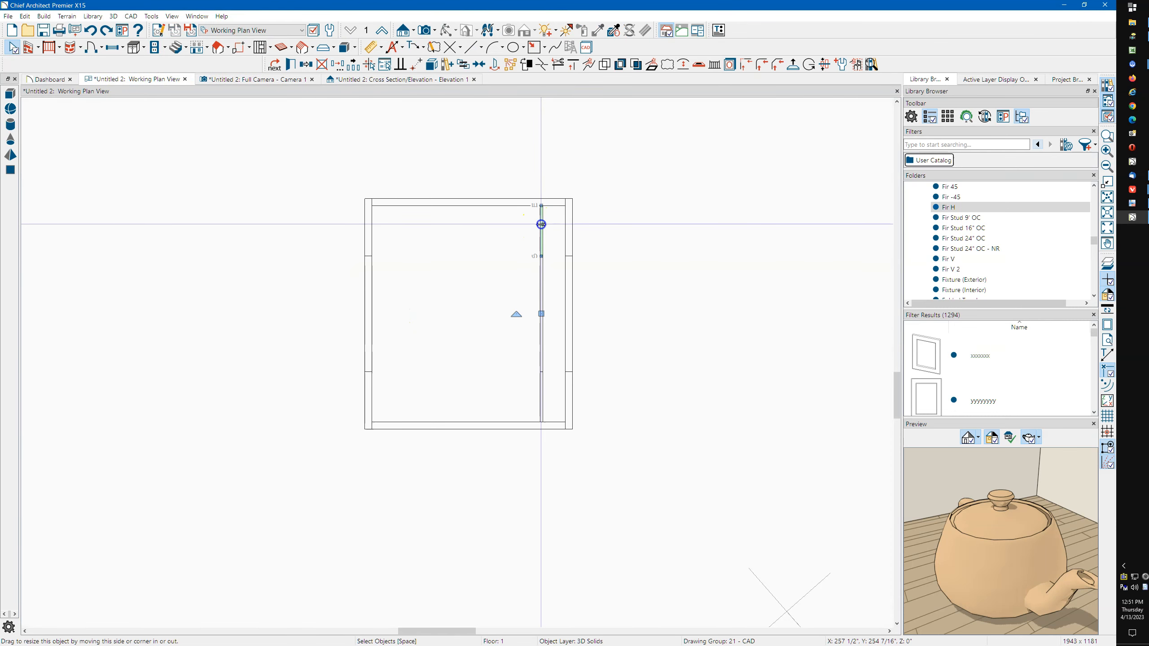
pyautogui.click(354, 72)
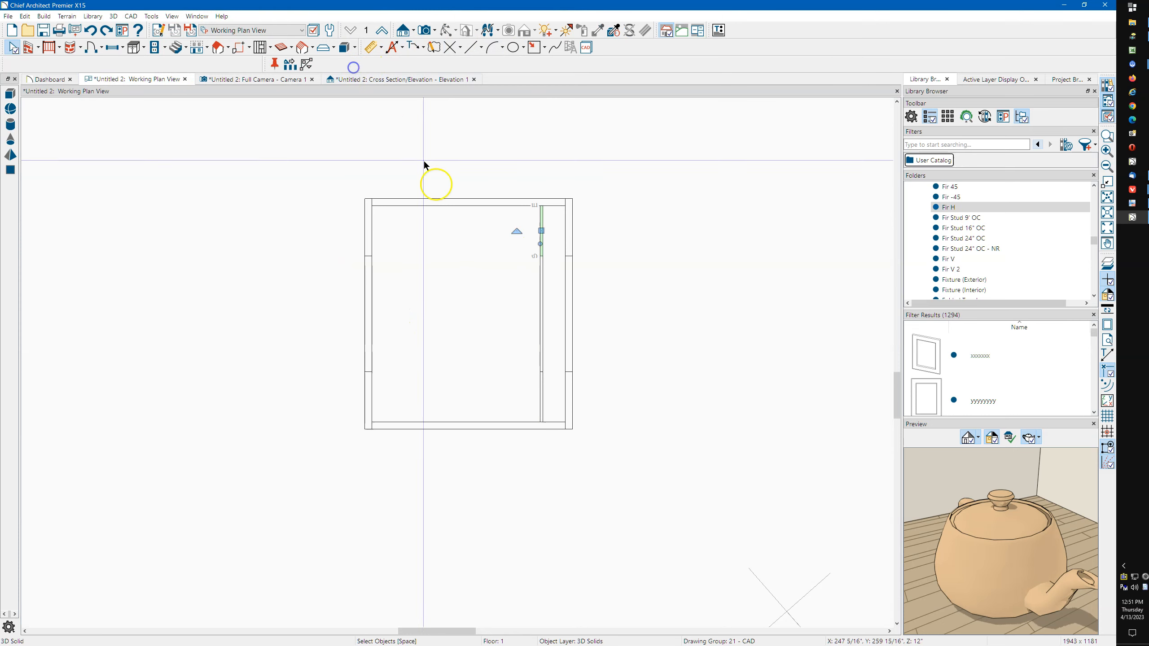
pyautogui.moveTo(535, 231); pyautogui.dragTo(432, 231)
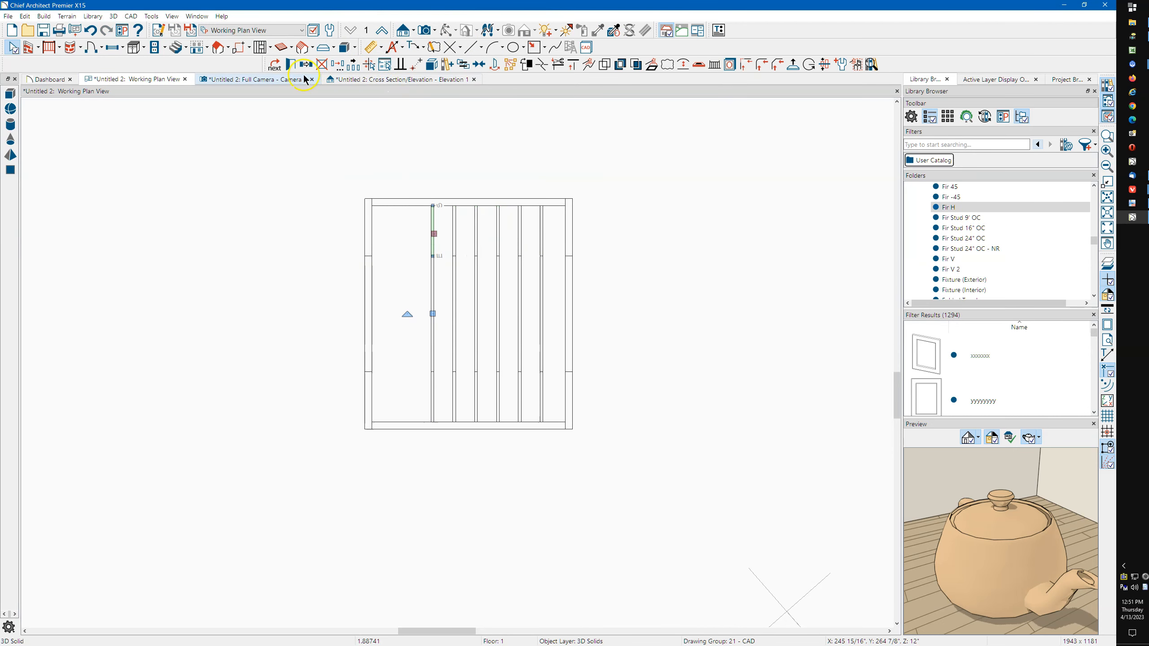
pyautogui.click(263, 86)
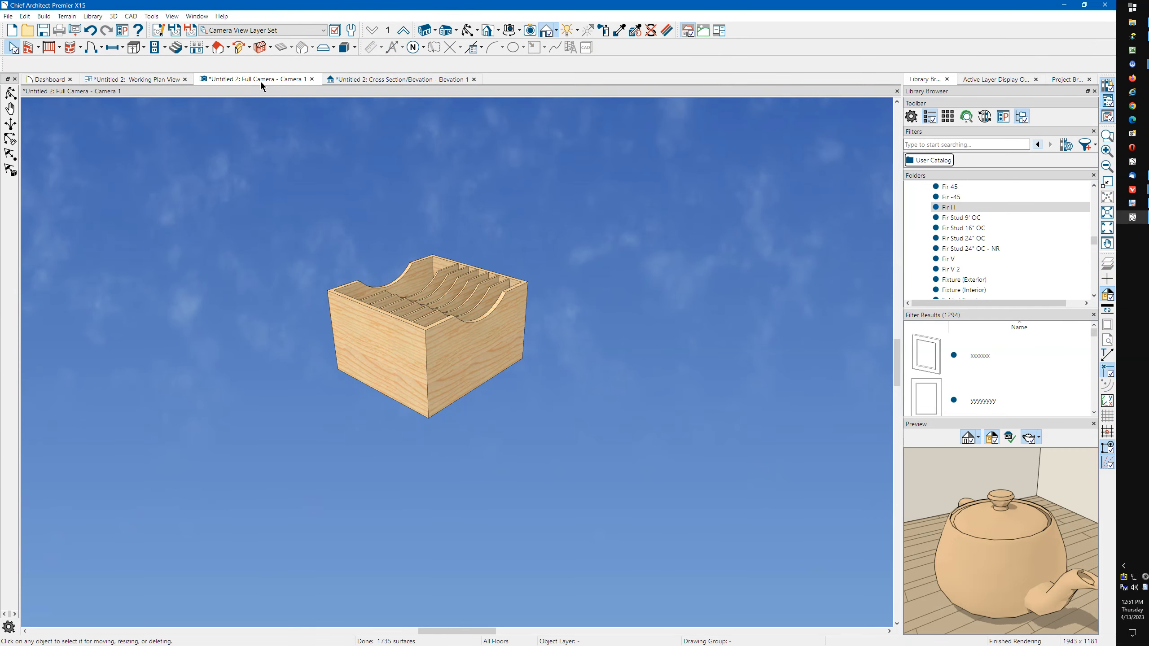
# Draw a horizontal CAD line about 1'-4 3/4" long in plan between the inner faces of the two side panels.
pyautogui.click(151, 78)
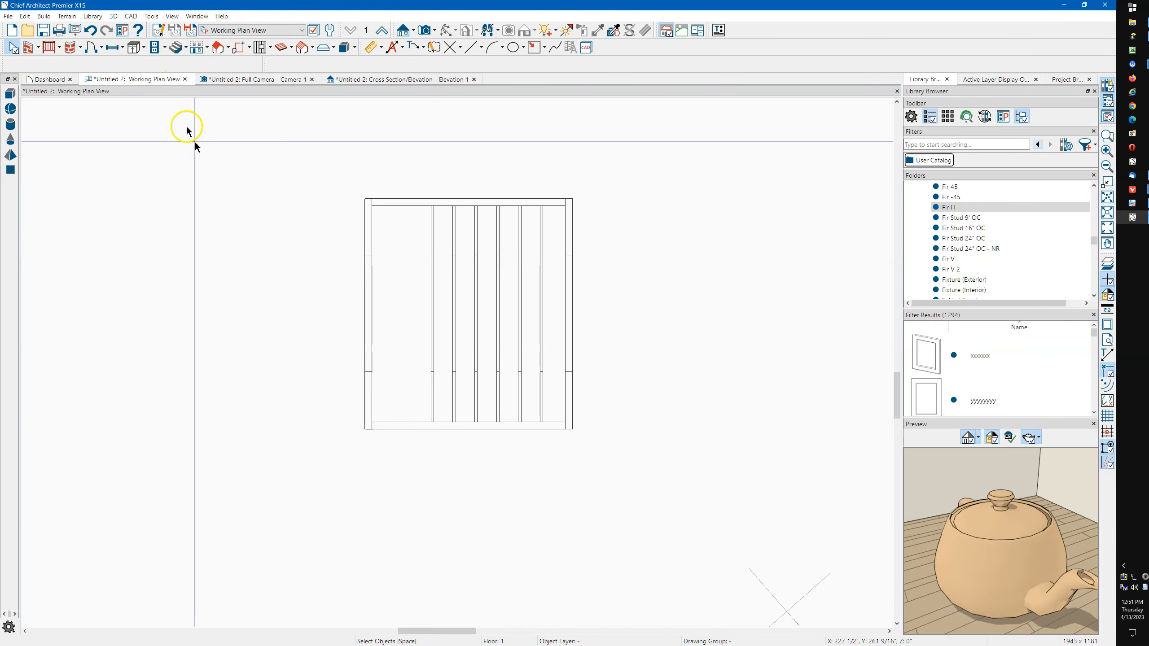
pyautogui.click(473, 48)
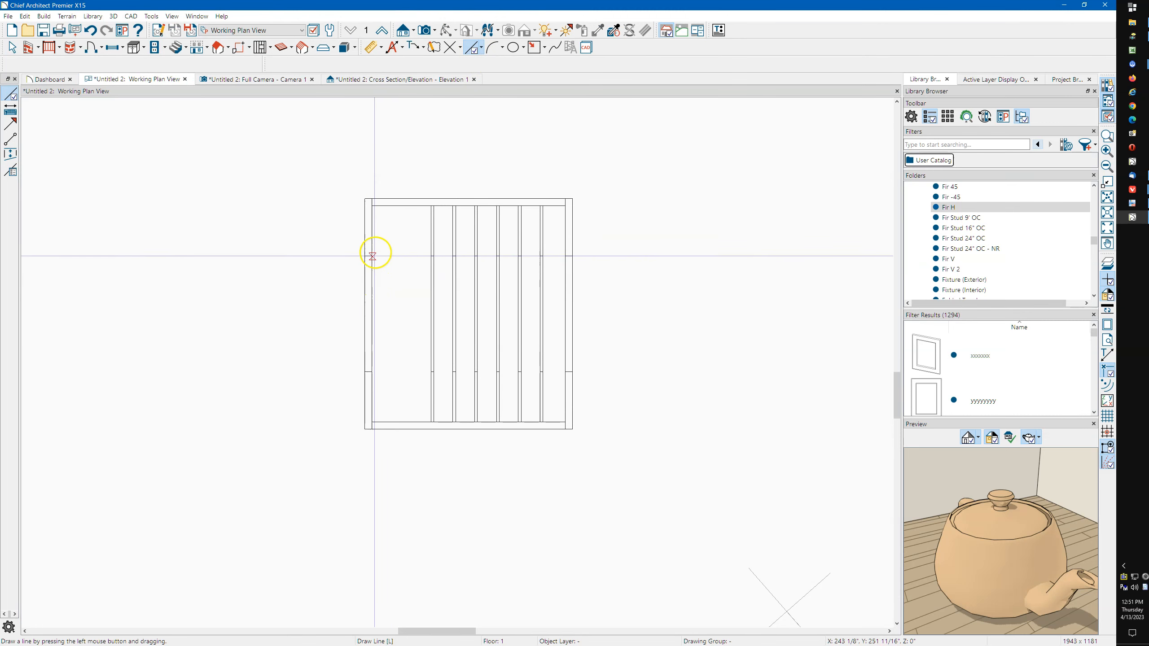
pyautogui.moveTo(377, 241); pyautogui.dragTo(565, 241)
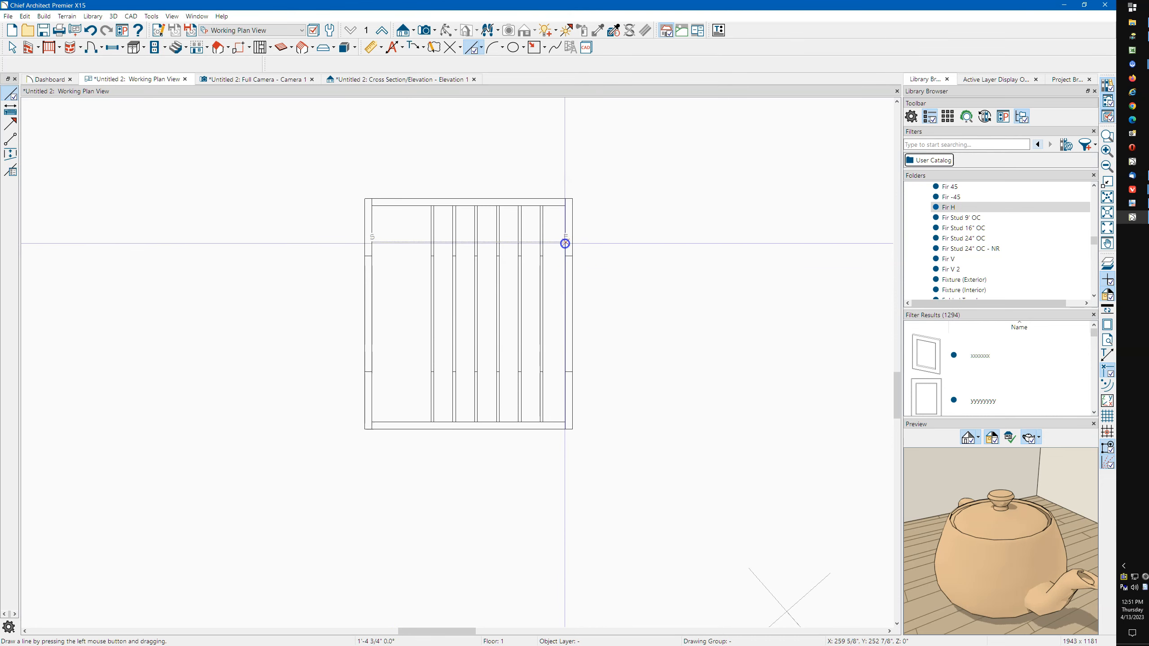
pyautogui.press('space')
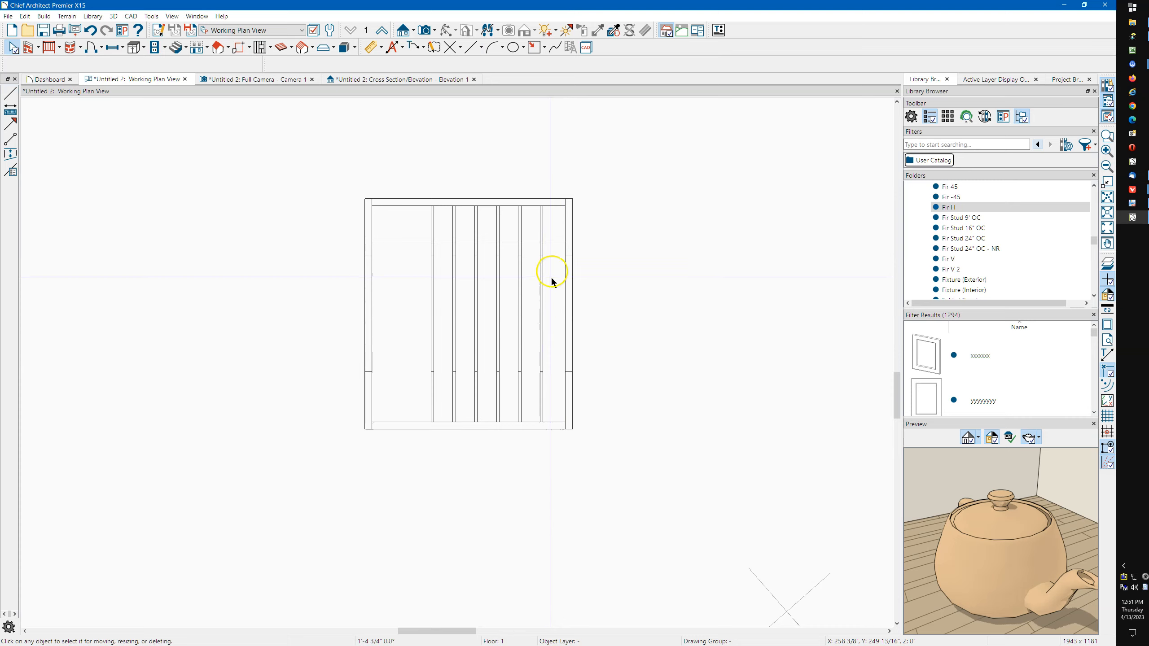
# Distribute the six dividers along the CAD line with Alignment None, Space Evenly and Distribute Between Endpoints, and delete the line.
pyautogui.scroll(1, 553, 257)
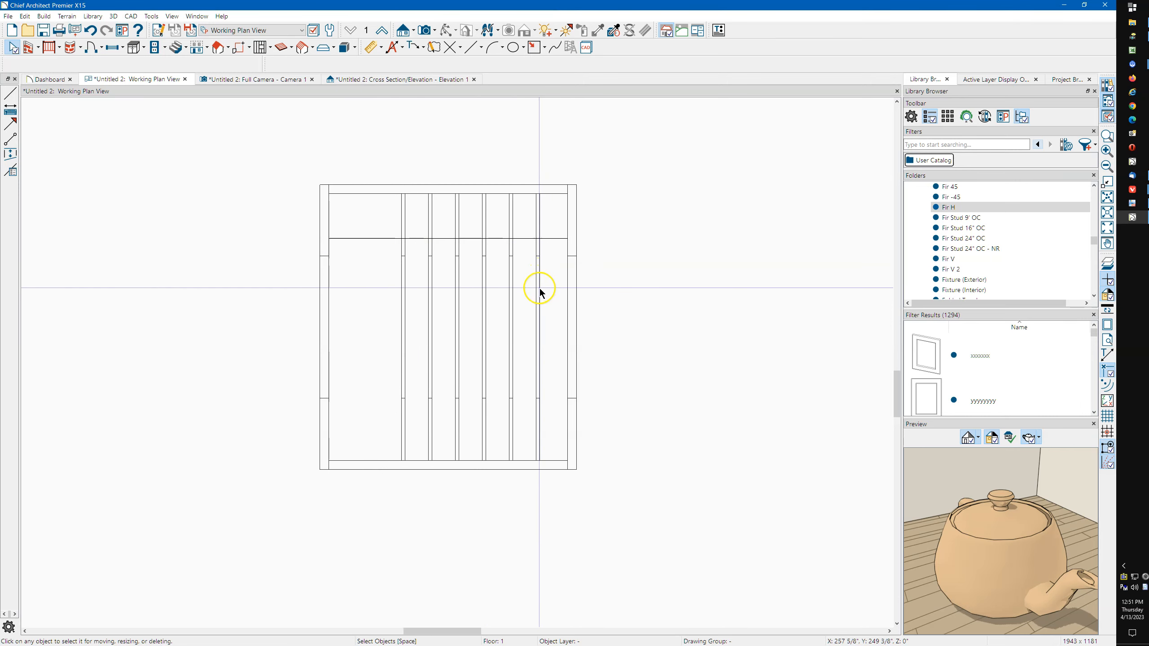
pyautogui.moveTo(392, 248); pyautogui.dragTo(547, 356)
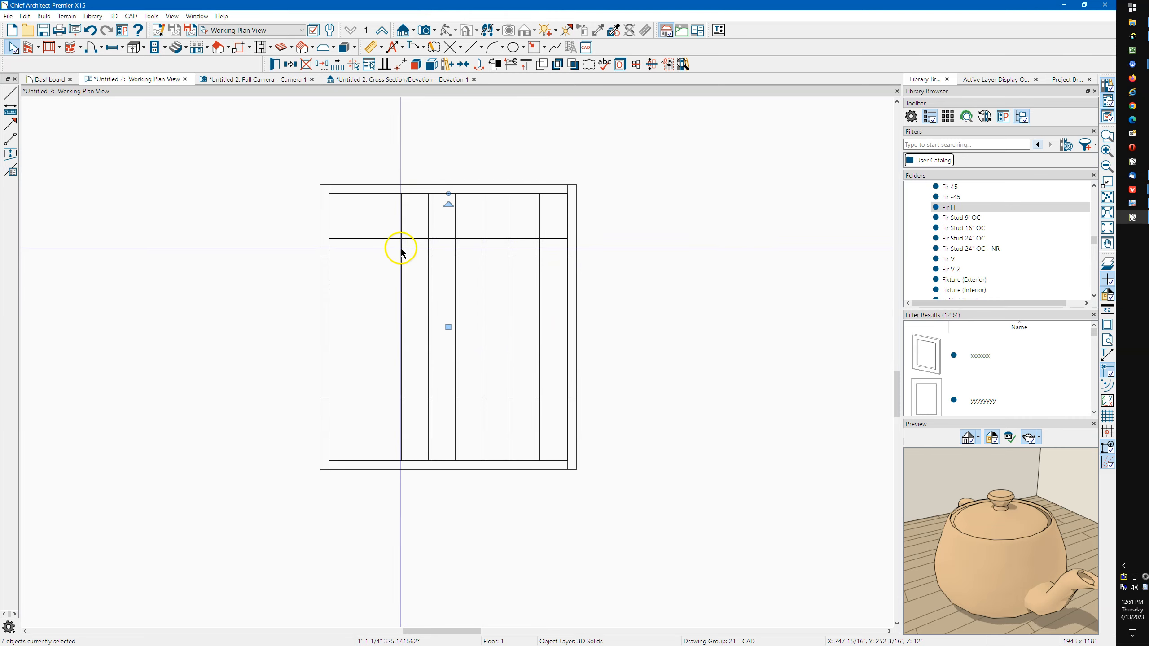
pyautogui.keyDown('shift'); pyautogui.click(363, 335); pyautogui.keyUp('shift')
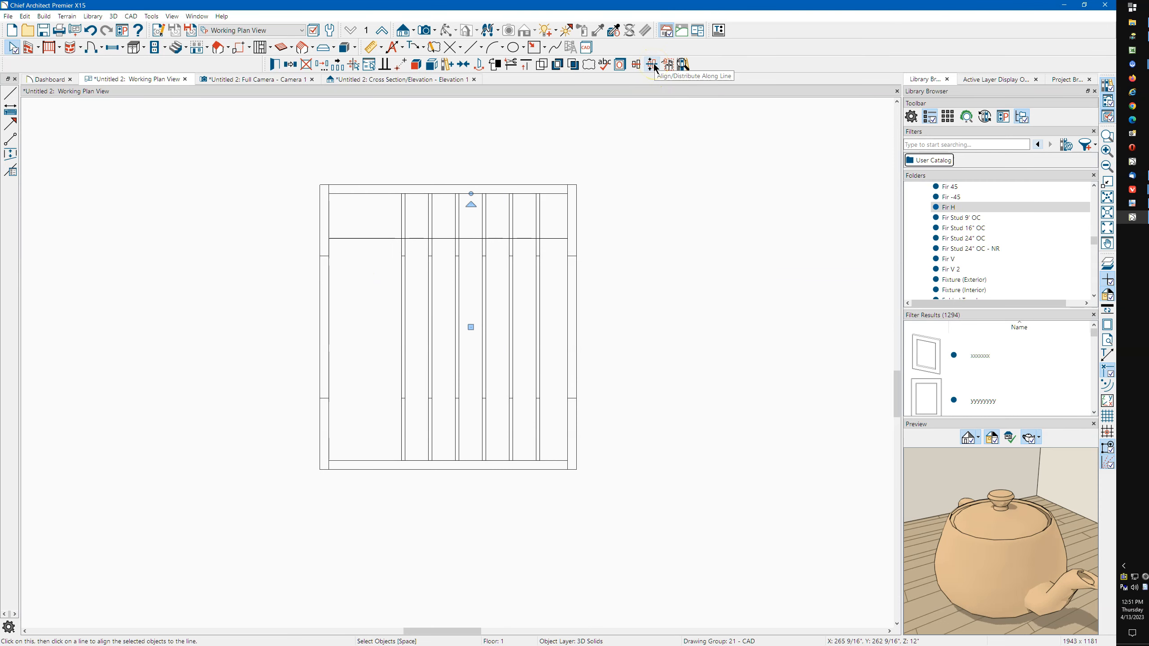
pyautogui.click(380, 238)
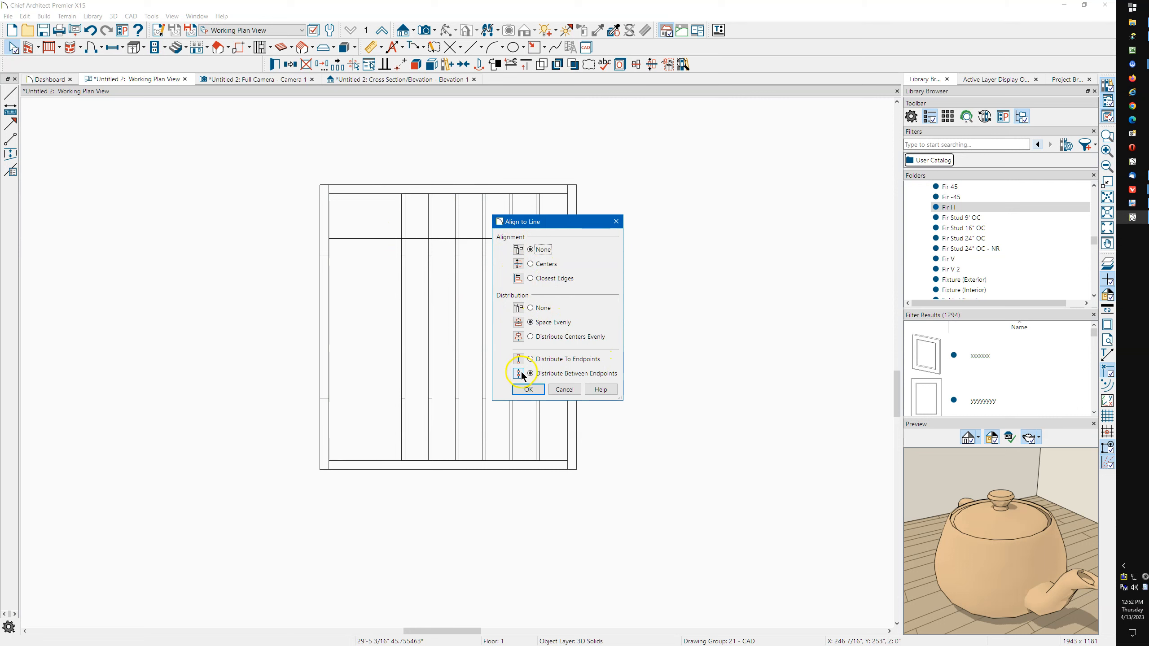
pyautogui.click(527, 389)
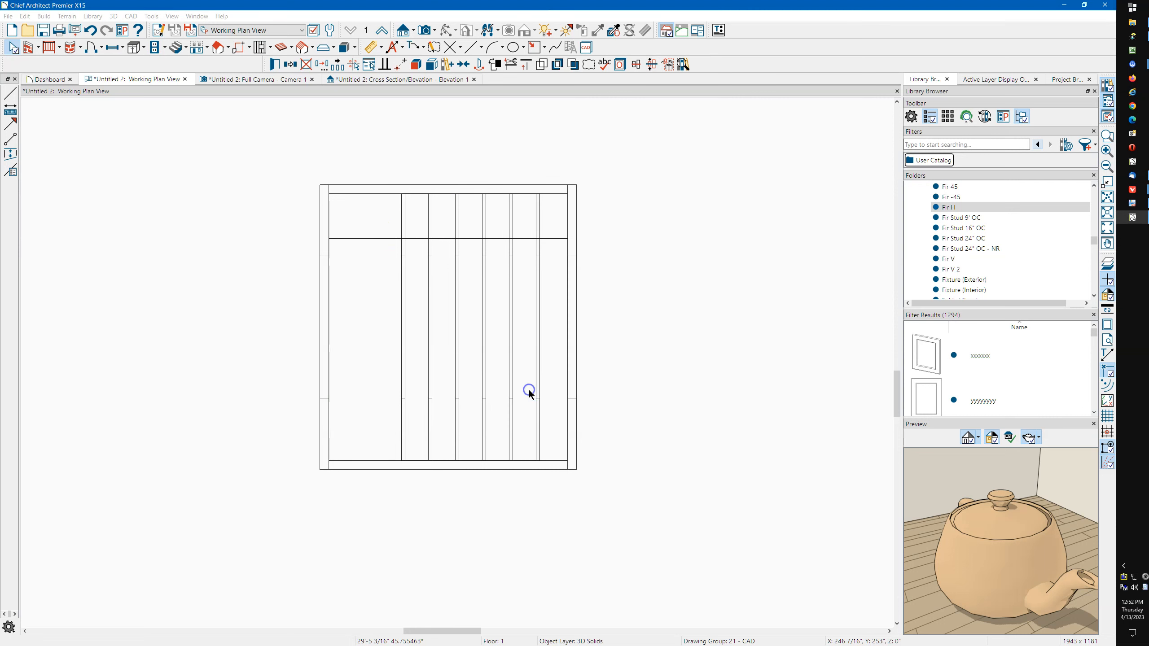
pyautogui.click(550, 239)
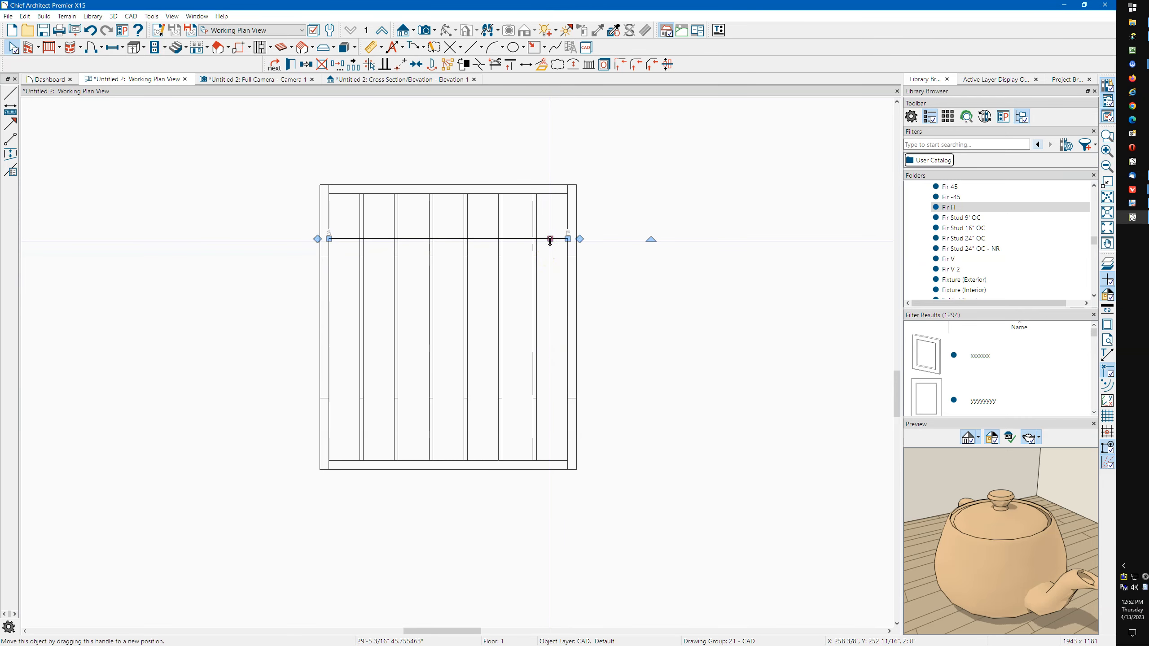
pyautogui.press('Delete')
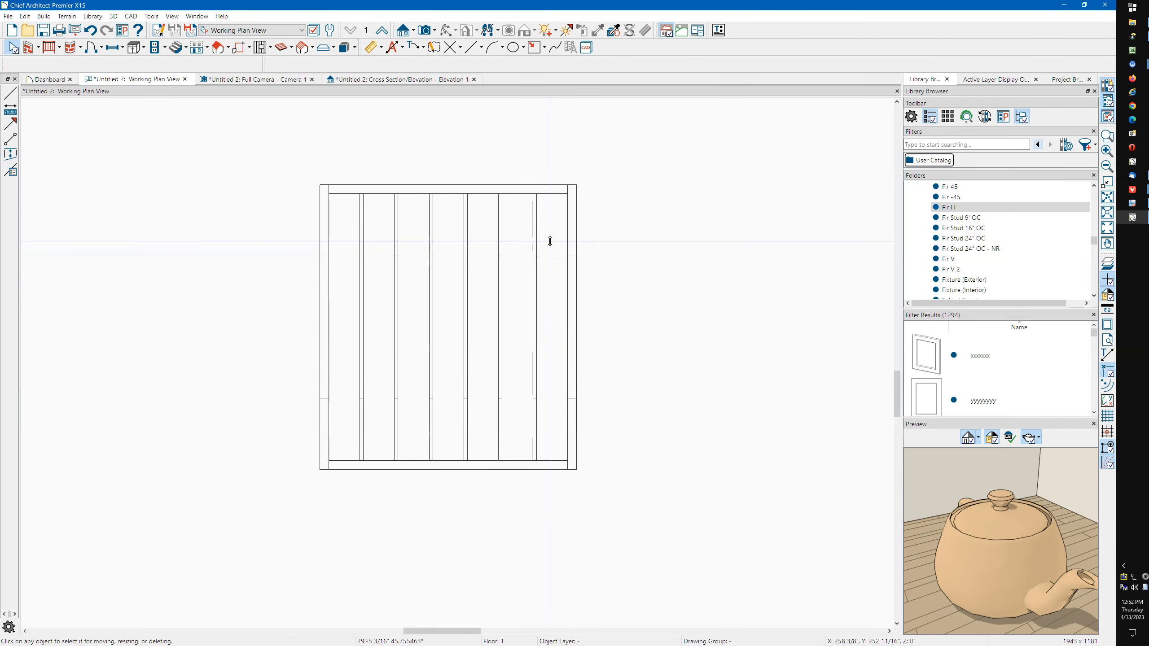
# Examine the spaced dividers from above in the camera view and center the camera on a point inside the box.
pyautogui.click(257, 80)
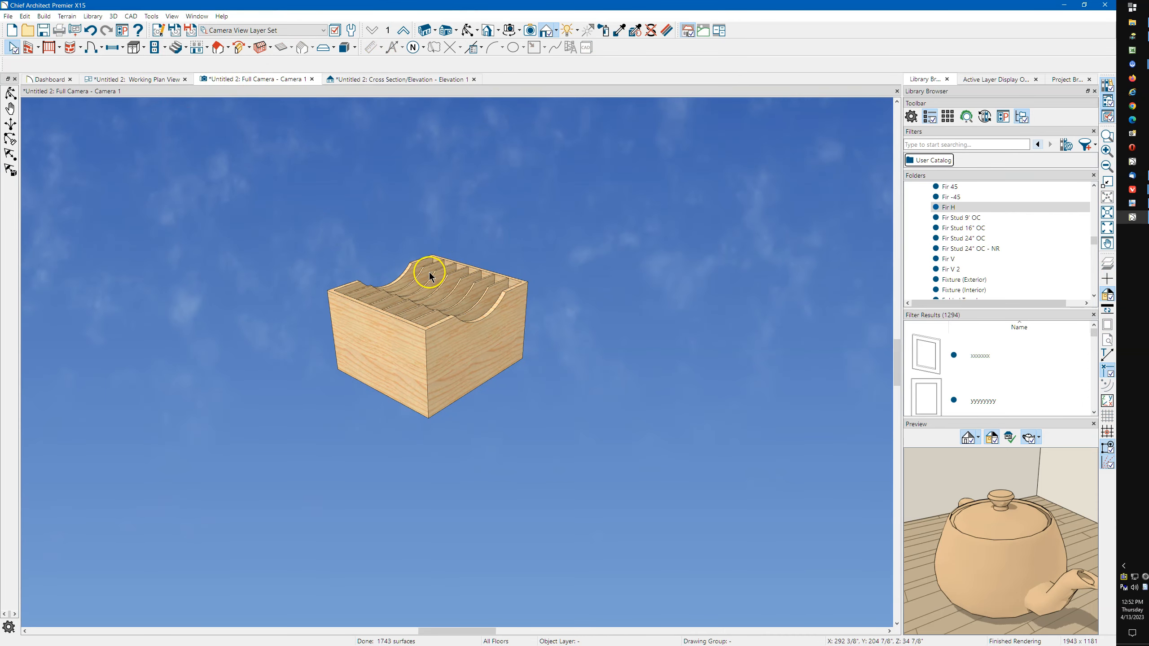
pyautogui.click(466, 30)
pyautogui.moveTo(450, 190); pyautogui.dragTo(515, 290)
pyautogui.moveTo(381, 243); pyautogui.dragTo(282, 184)
pyautogui.moveTo(283, 185); pyautogui.dragTo(385, 308, button='middle')
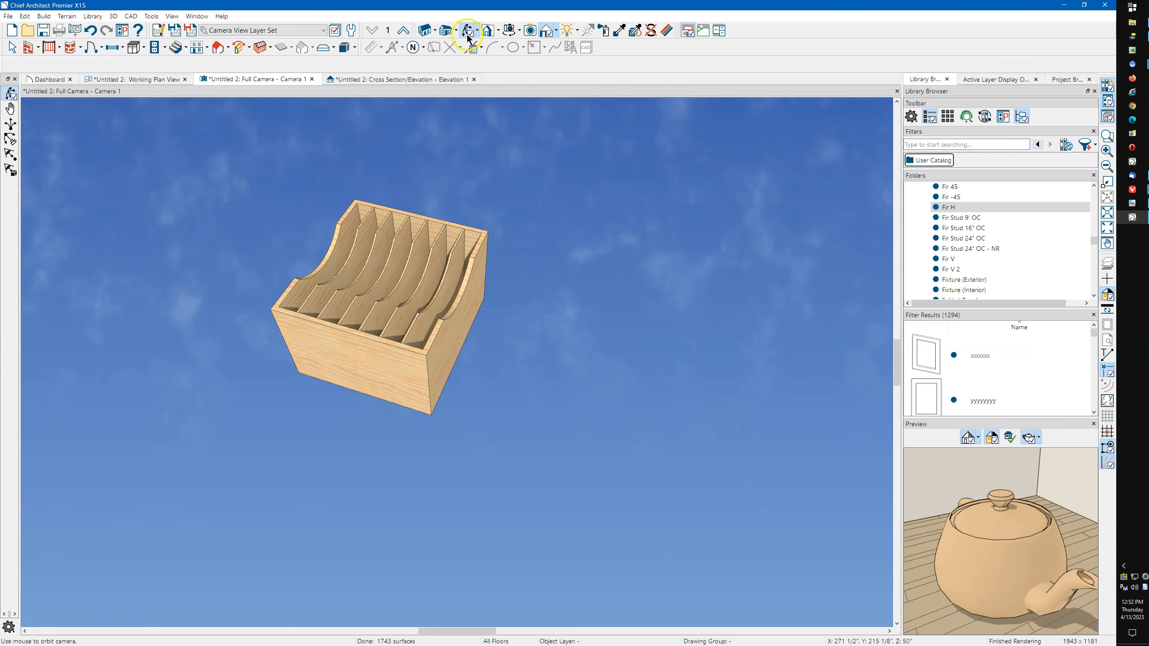
pyautogui.click(477, 31)
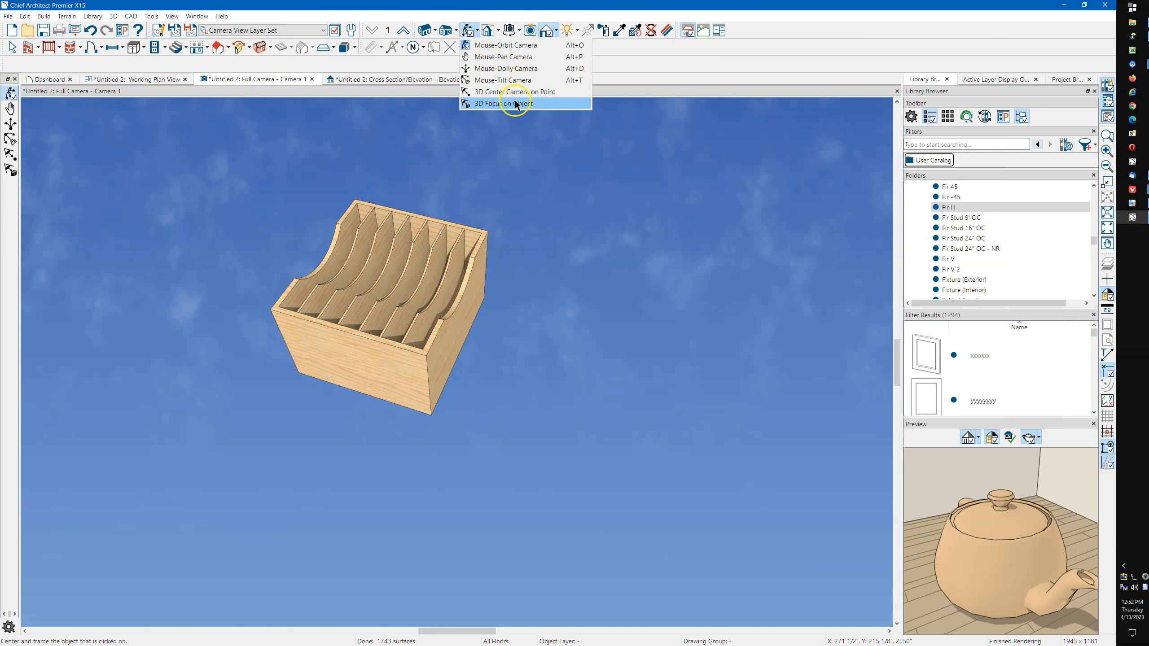
pyautogui.click(508, 92)
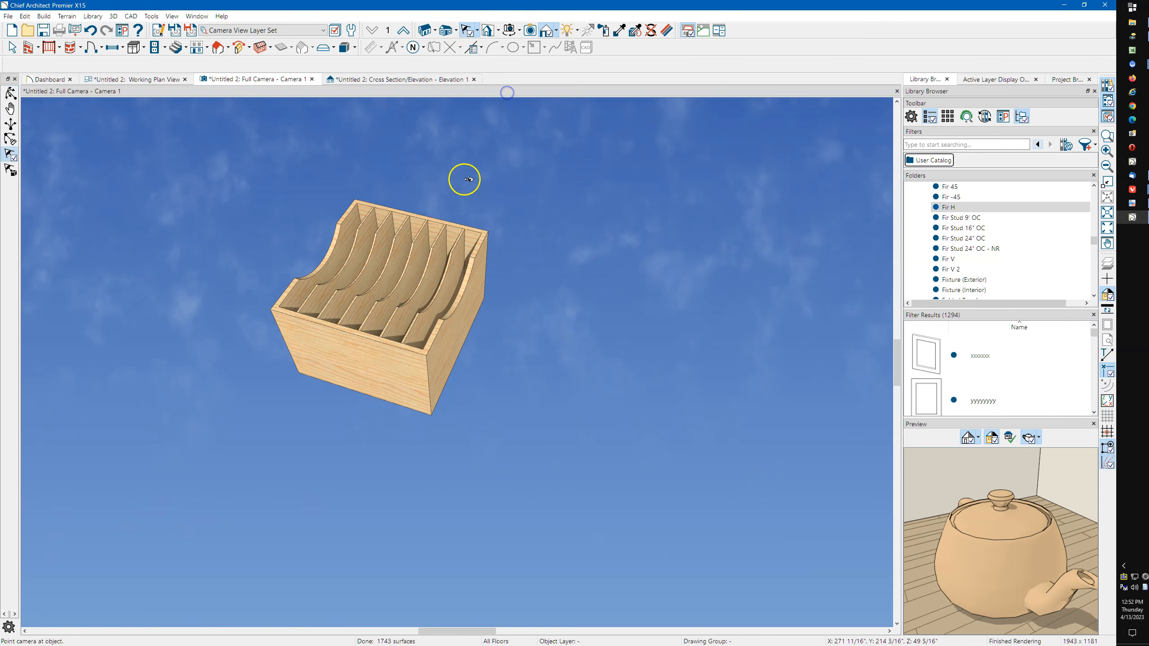
pyautogui.click(395, 293)
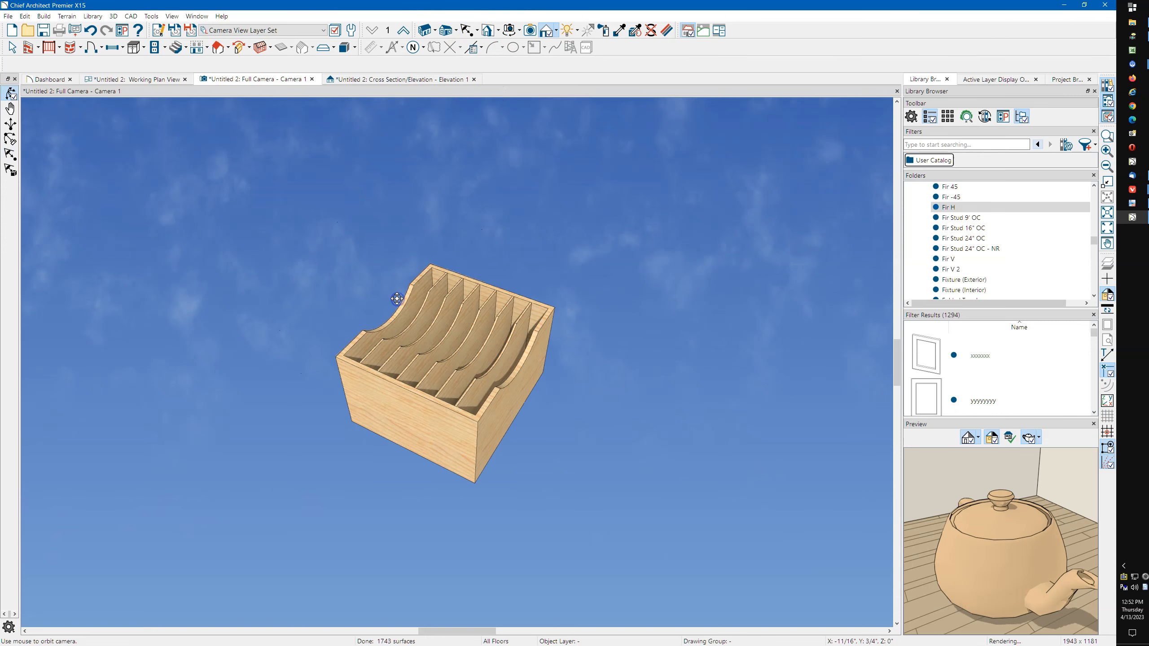
# Orbit around the organizer to examine its curved dividers, corner joints and wood grain direction from several sides.
pyautogui.click(477, 30)
pyautogui.click(497, 46)
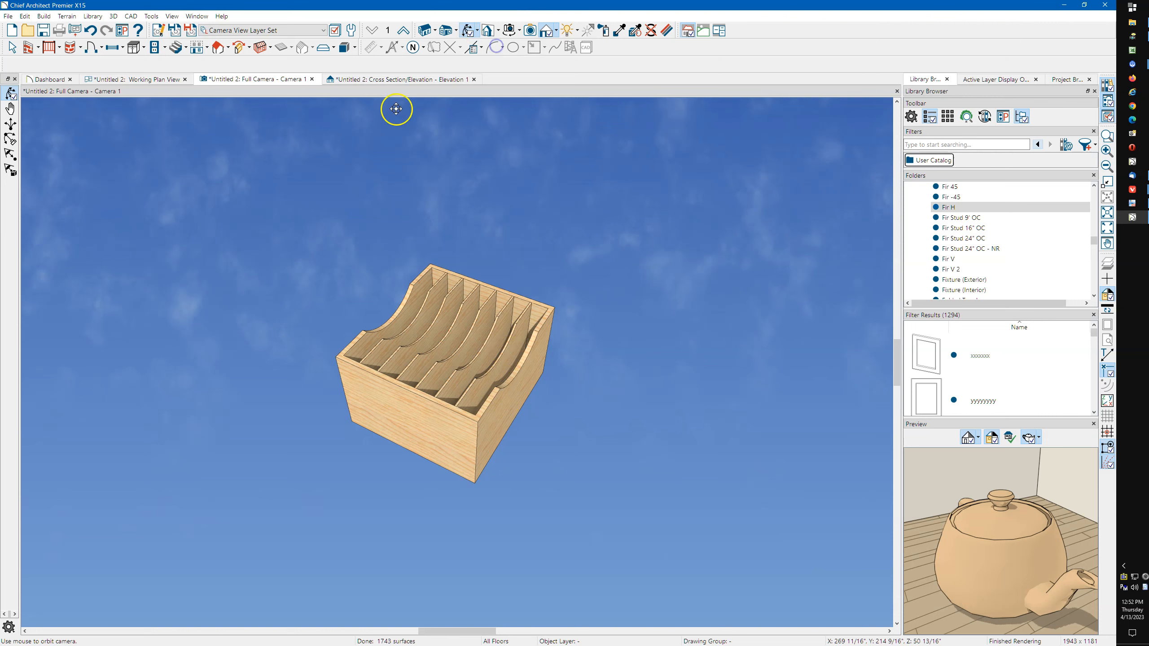
pyautogui.moveTo(464, 362); pyautogui.dragTo(443, 410)
pyautogui.scroll(5, 444, 410)
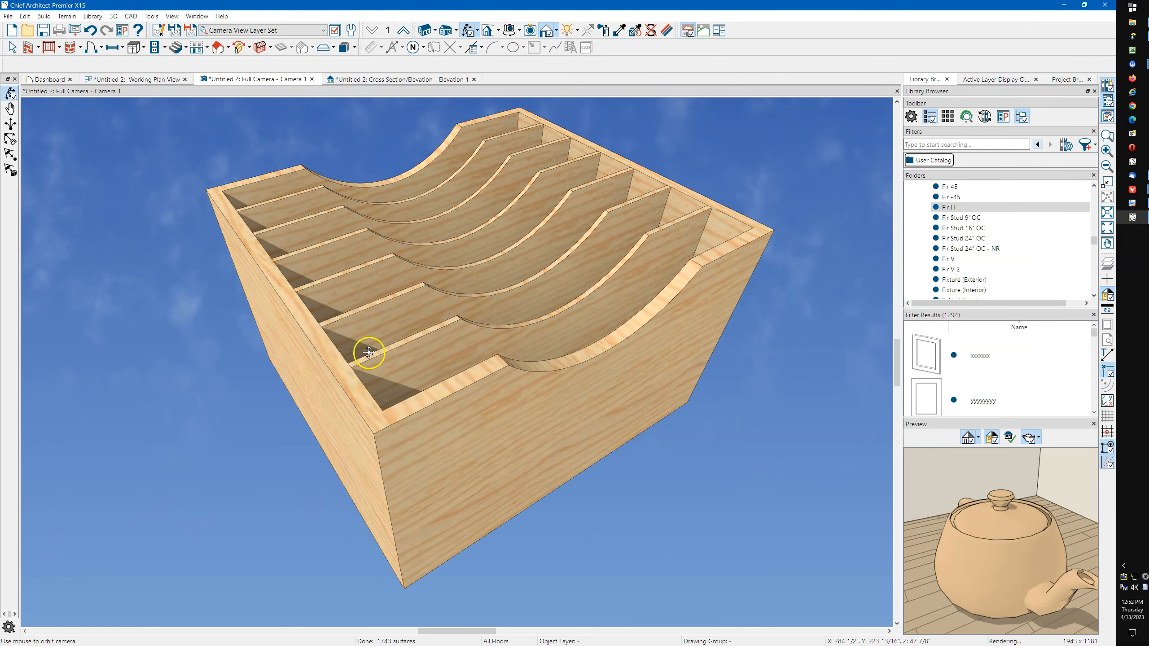
pyautogui.moveTo(373, 348); pyautogui.dragTo(353, 325, button='middle')
pyautogui.moveTo(361, 333); pyautogui.dragTo(363, 346)
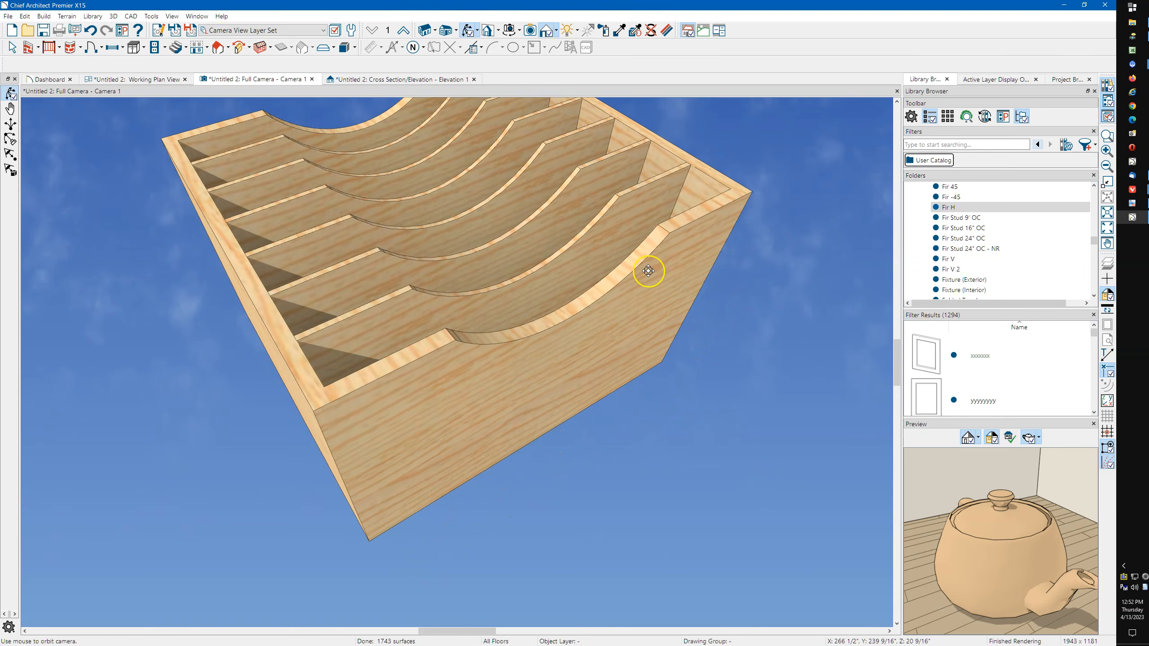
pyautogui.moveTo(497, 335); pyautogui.dragTo(441, 343)
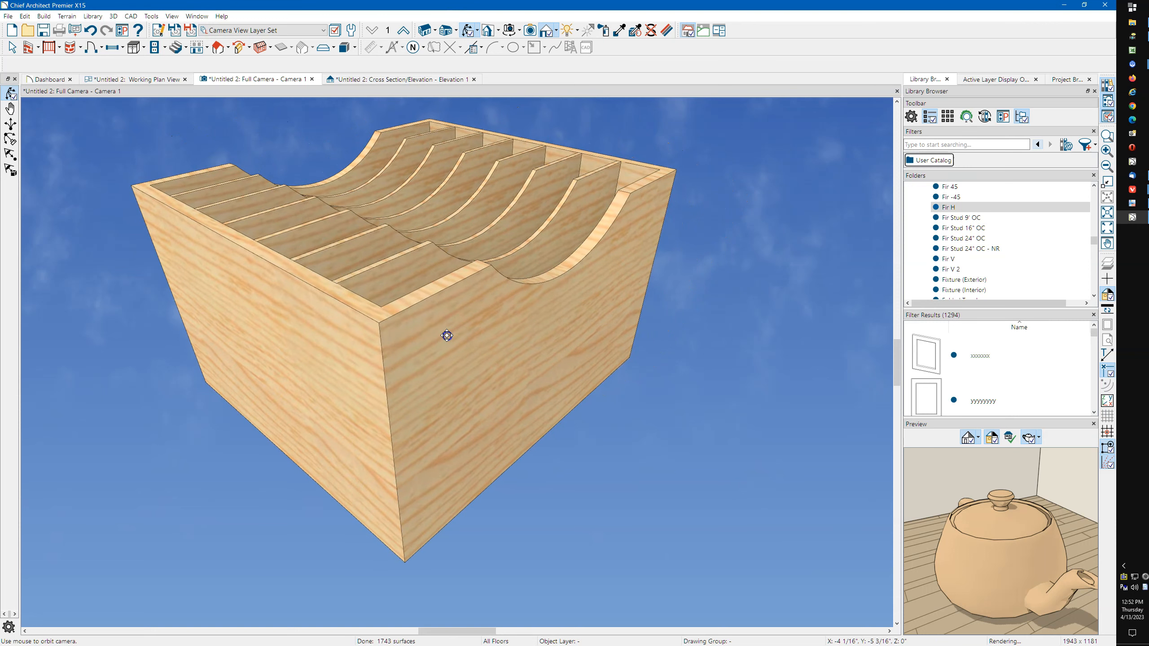
pyautogui.moveTo(446, 336); pyautogui.dragTo(408, 347)
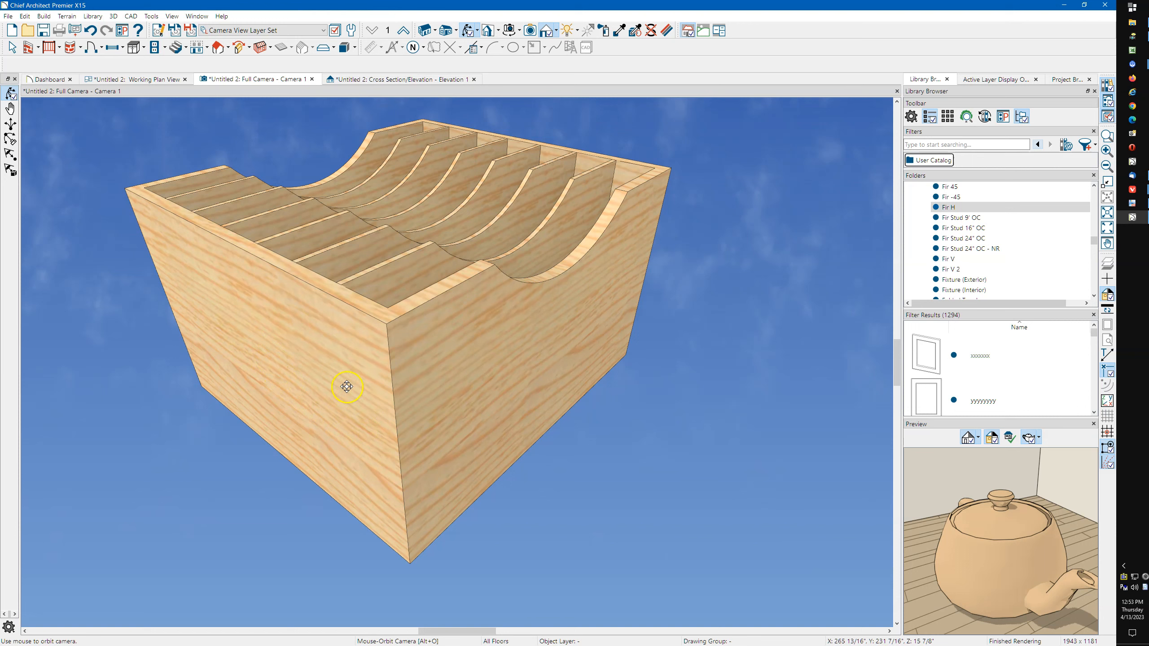
pyautogui.moveTo(396, 363); pyautogui.dragTo(444, 348)
pyautogui.moveTo(433, 277); pyautogui.dragTo(380, 301)
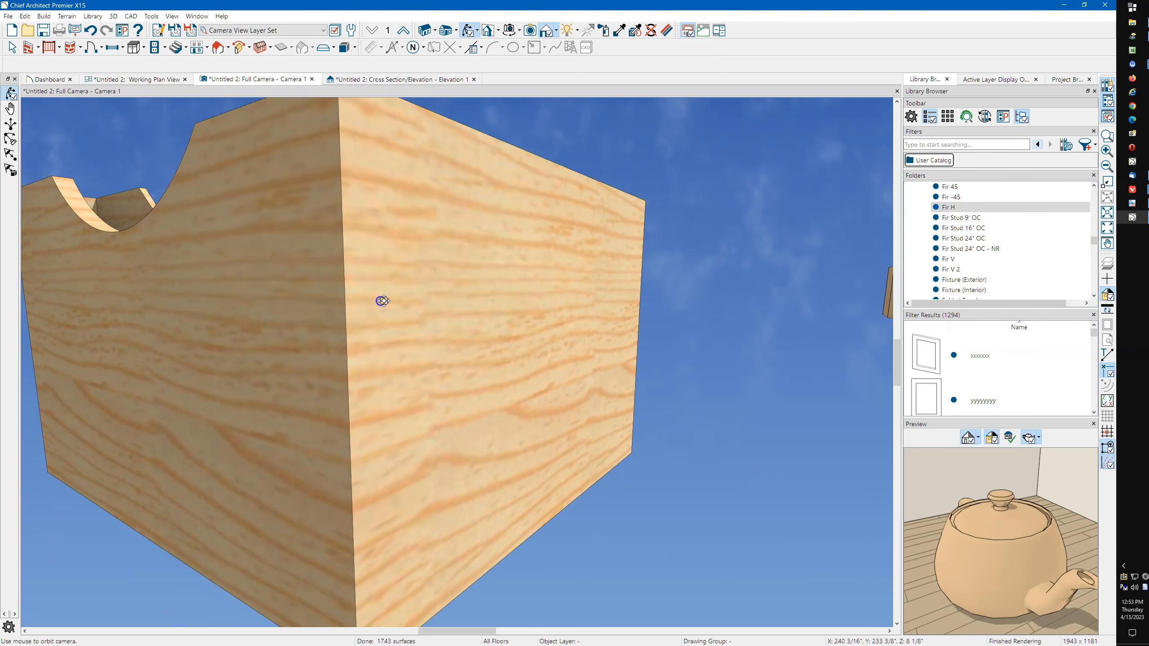
pyautogui.moveTo(514, 306); pyautogui.dragTo(337, 308)
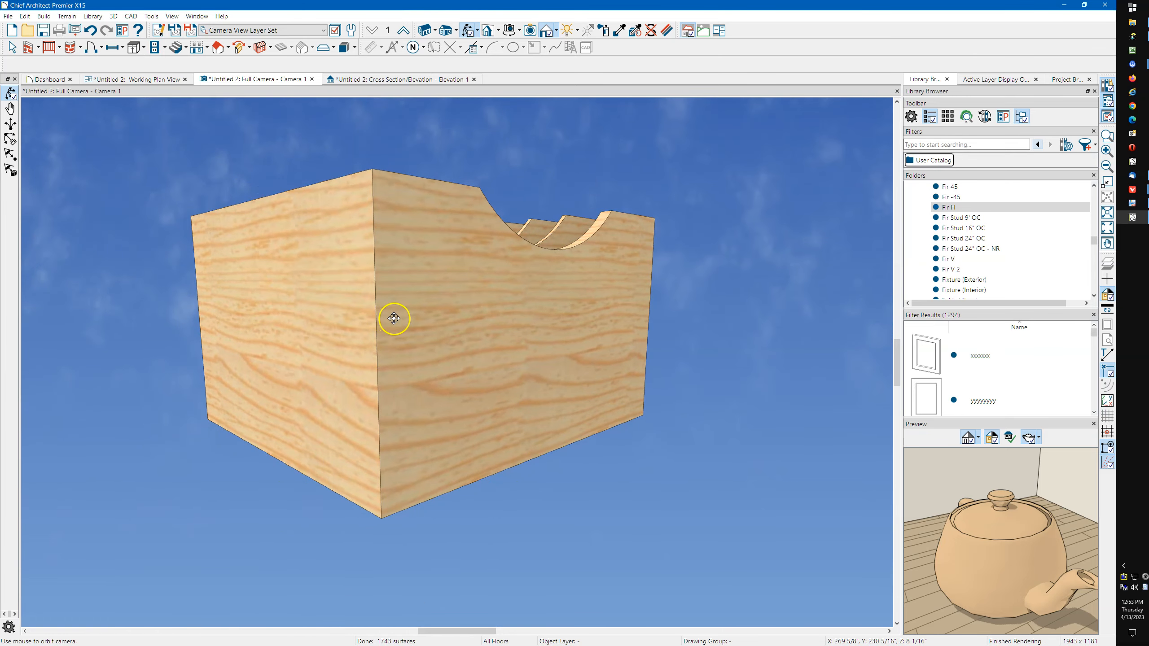
# View the organizer from above and examine the face along the near side panel's curved top edge.
pyautogui.moveTo(368, 265); pyautogui.dragTo(273, 393)
pyautogui.moveTo(372, 374); pyautogui.dragTo(343, 460)
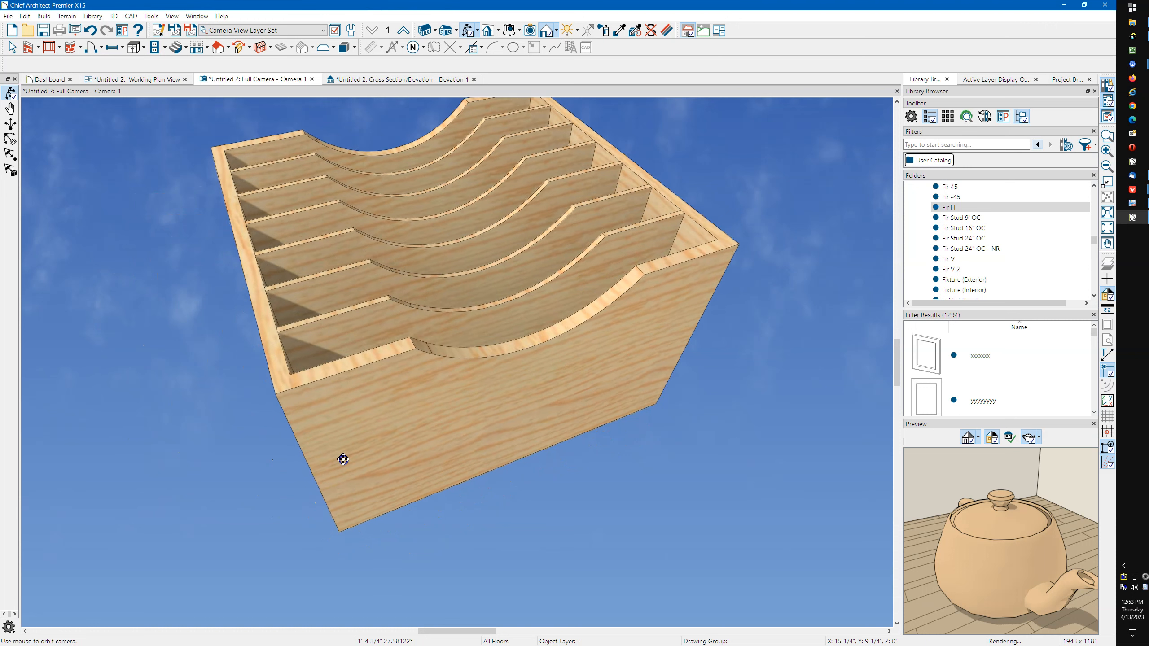
pyautogui.press('space')
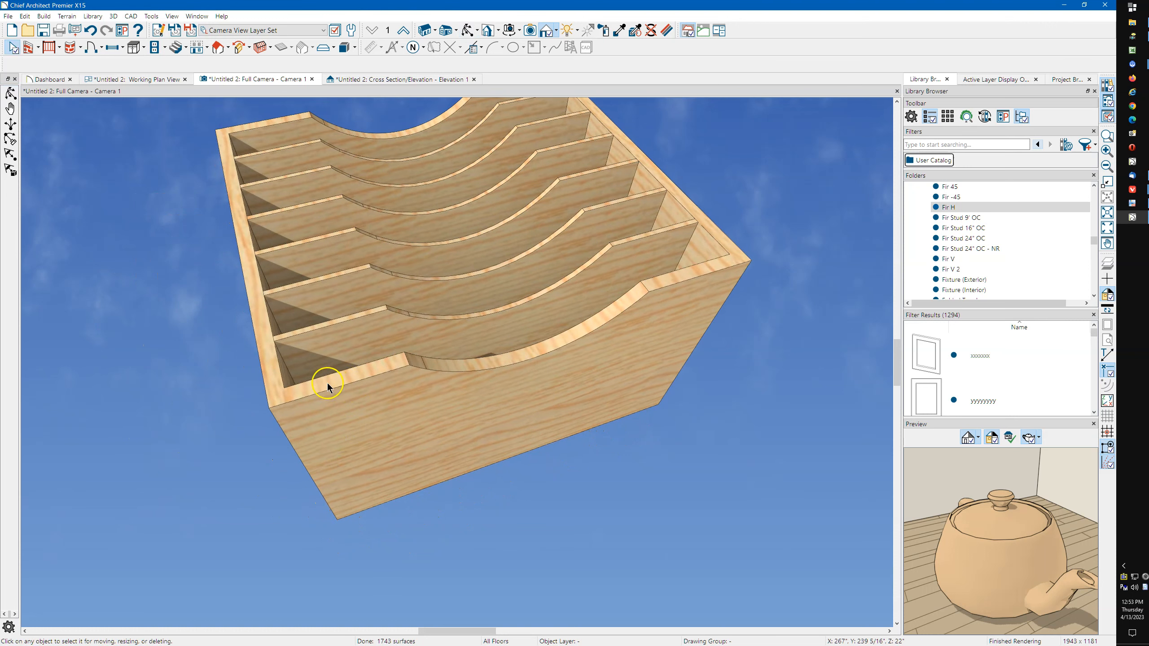
pyautogui.click(664, 281)
pyautogui.click(628, 294)
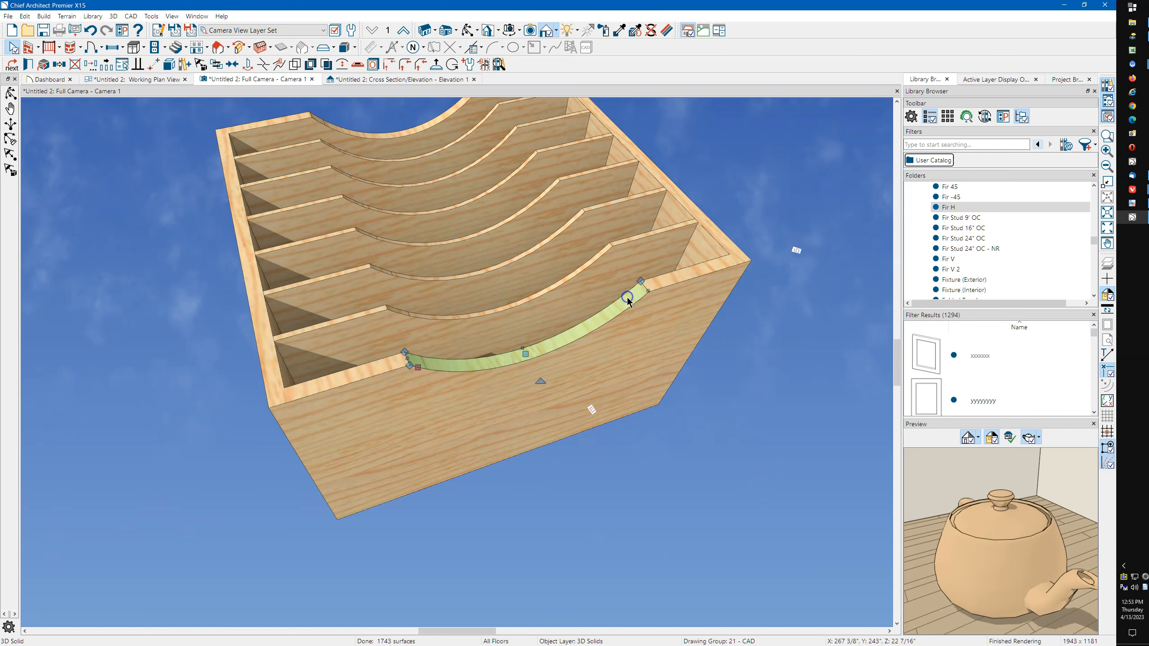
pyautogui.click(376, 370)
pyautogui.press('Escape')
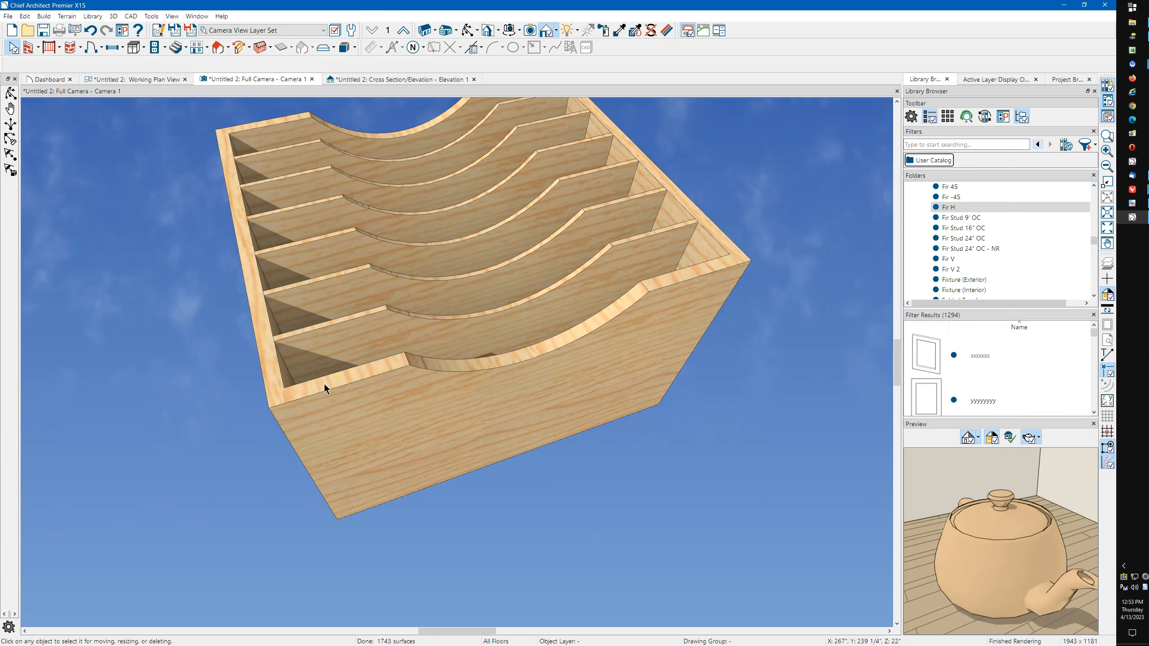
pyautogui.scroll(3, 511, 315)
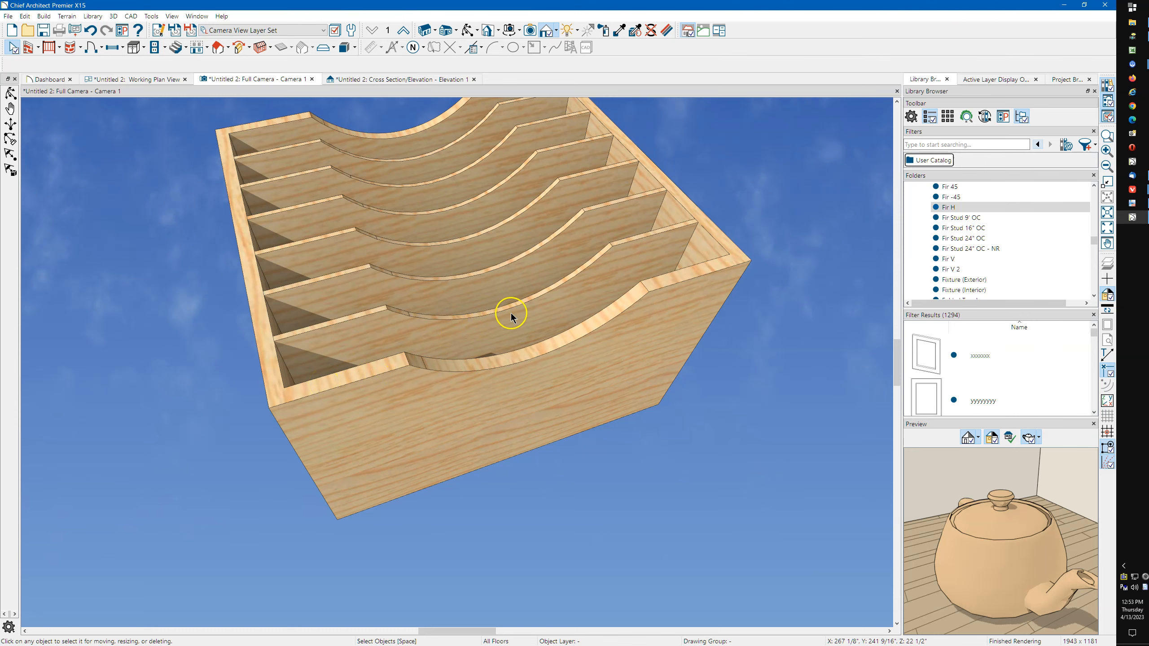
pyautogui.scroll(-3, 511, 315)
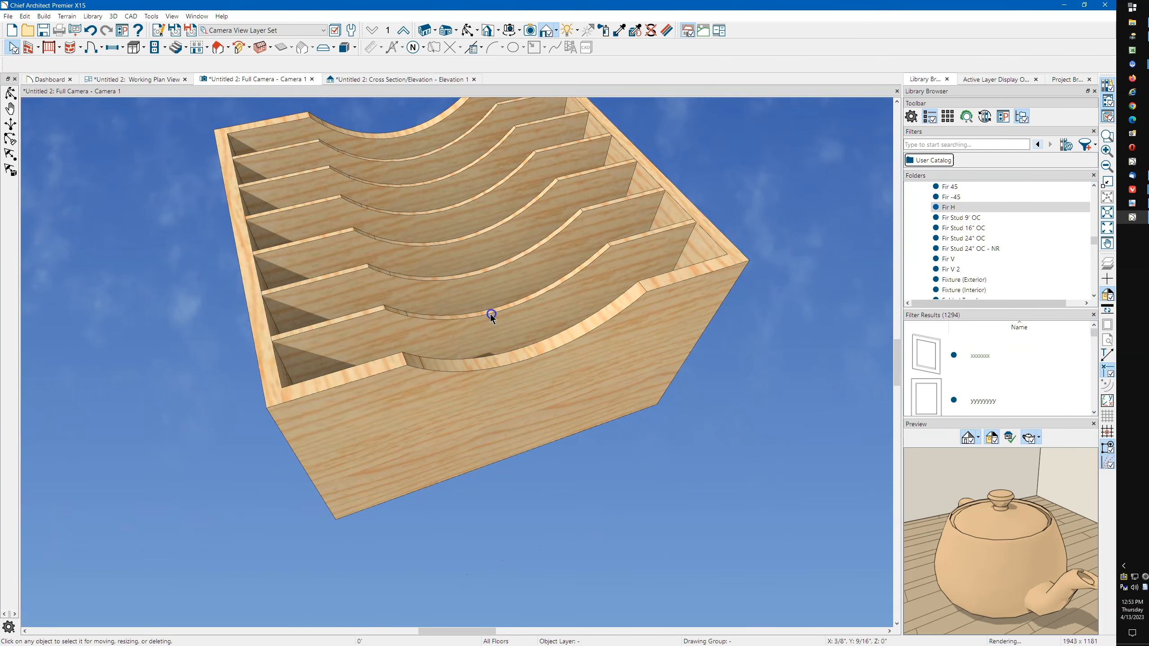
# Turn off Automatic Facet Angle for the curved top edge of the nearest divider and enter a custom facet angle.
pyautogui.click(491, 316)
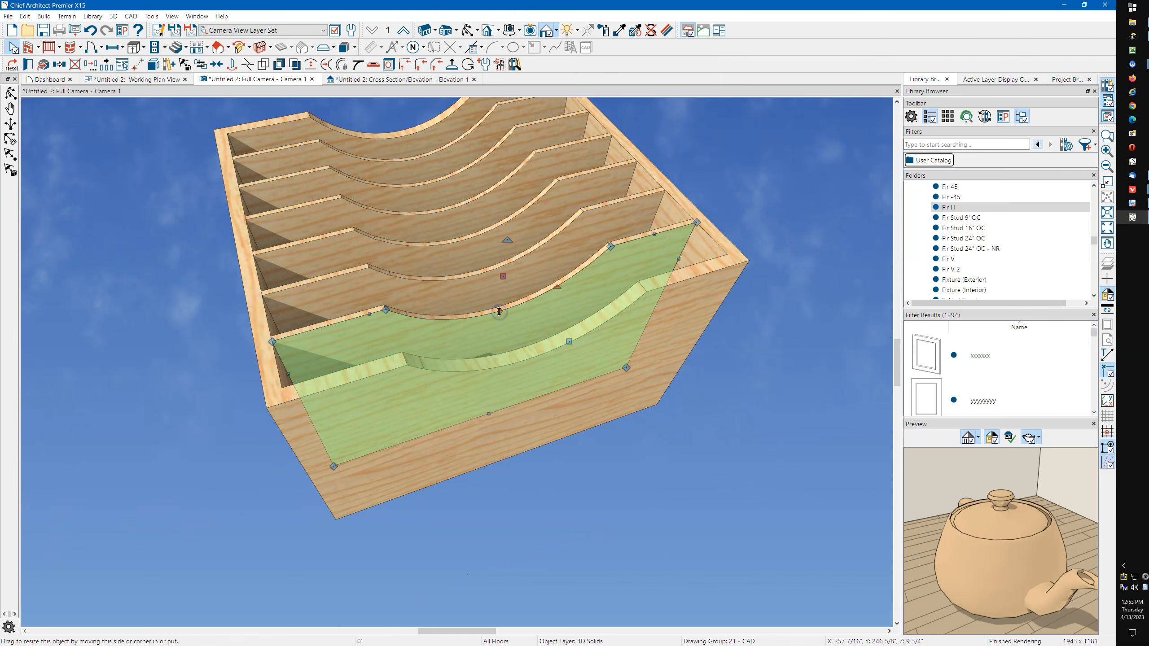
pyautogui.doubleClick(492, 315)
pyautogui.click(446, 285)
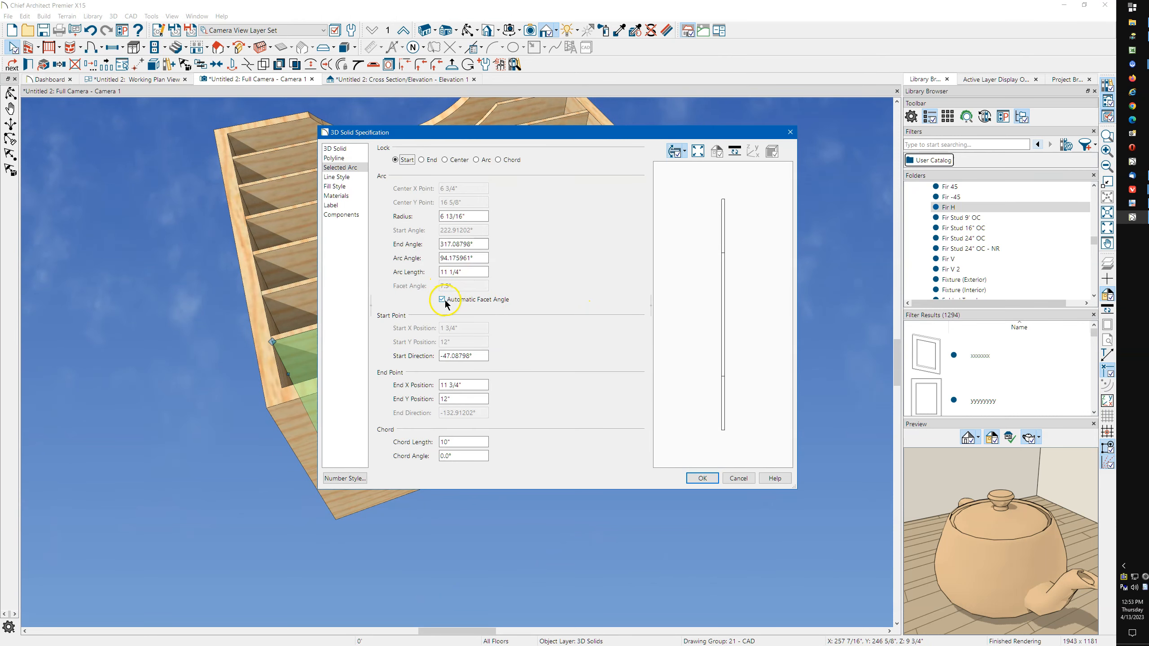
pyautogui.click(442, 300)
pyautogui.moveTo(459, 285); pyautogui.dragTo(380, 285)
pyautogui.press('Return')
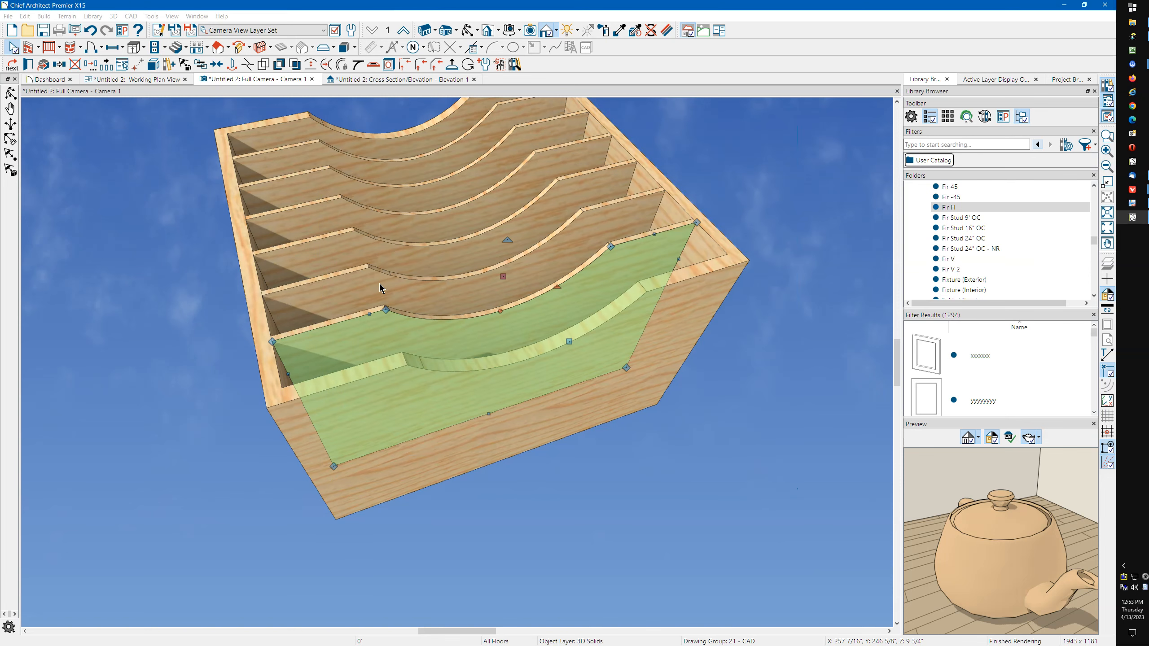
pyautogui.press('Escape')
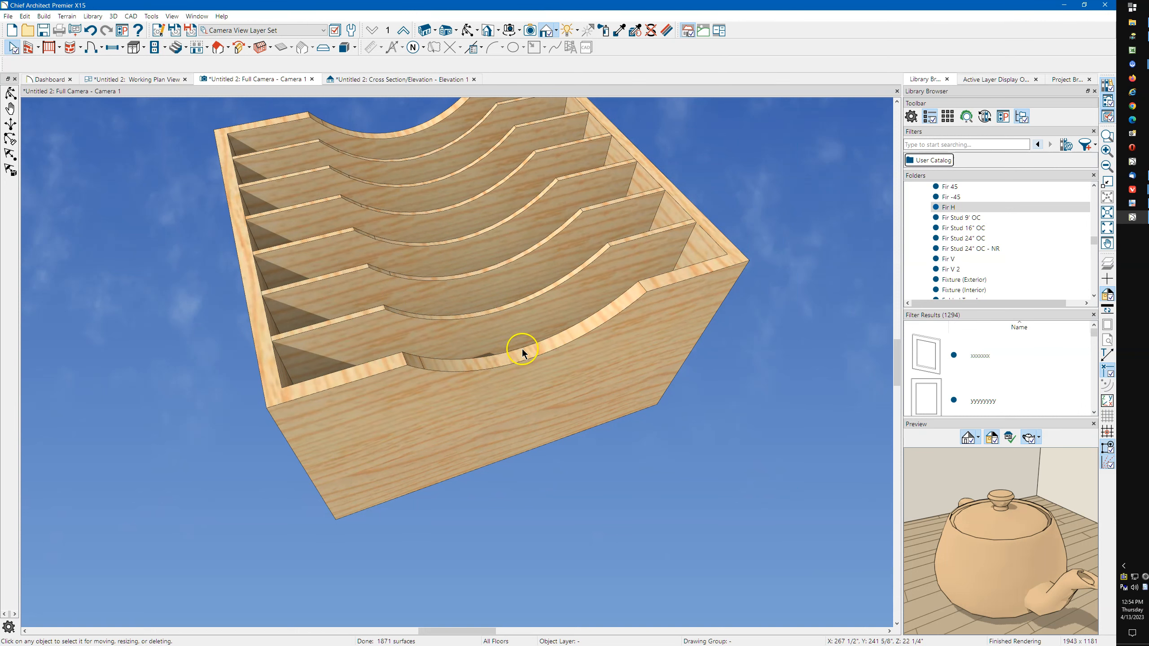
# Check the specifications of the near side panel and the curved edge of the second divider without changing them.
pyautogui.click(524, 361)
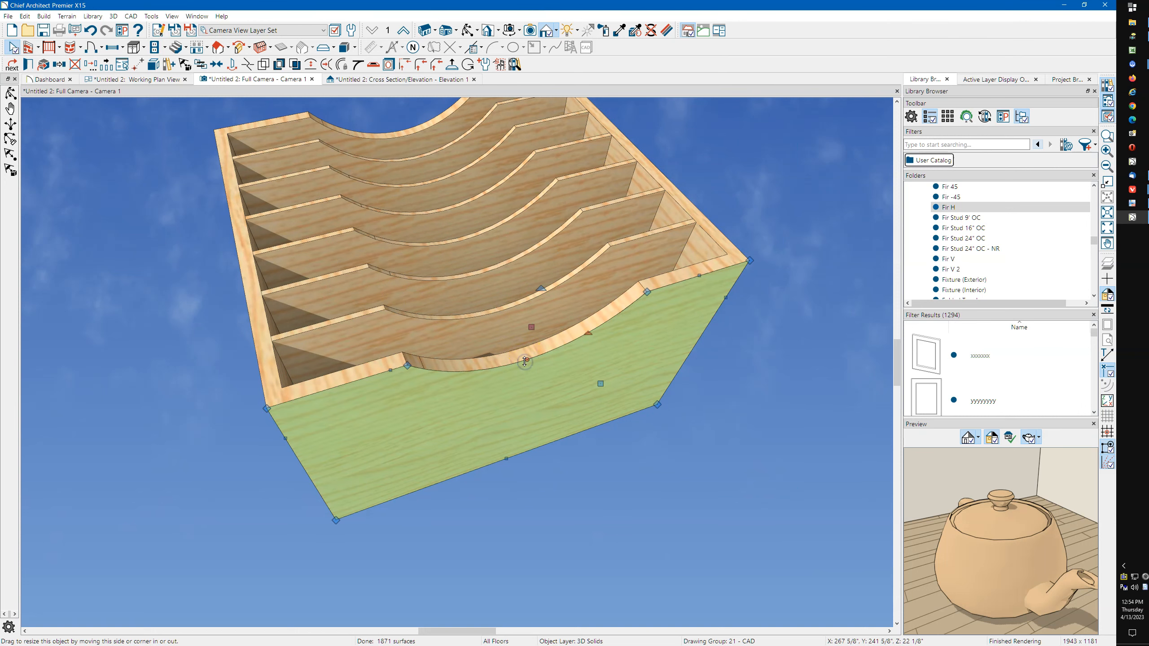
pyautogui.doubleClick(524, 362)
pyautogui.click(790, 131)
pyautogui.click(484, 283)
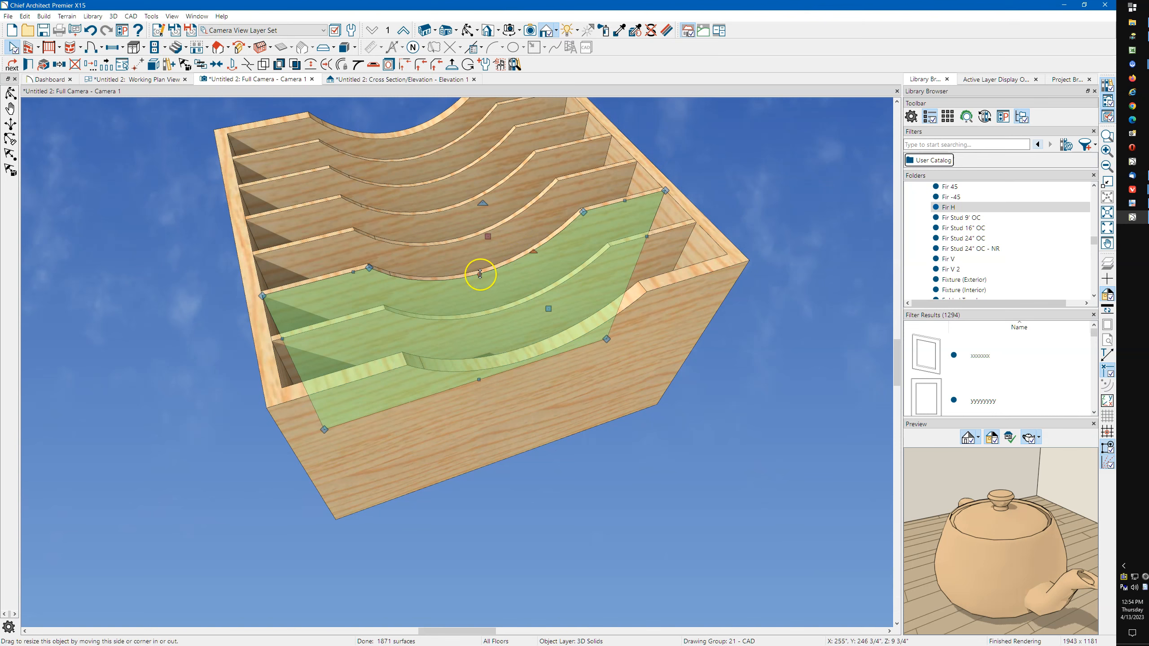
pyautogui.doubleClick(480, 273)
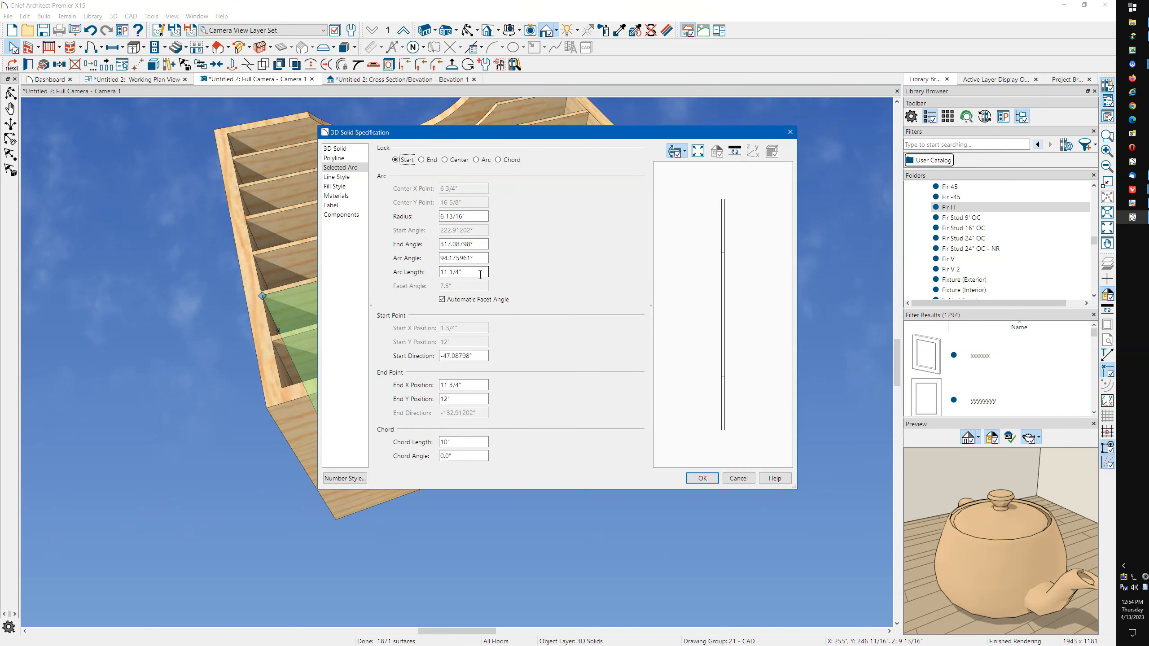
pyautogui.click(790, 132)
pyautogui.moveTo(452, 193); pyautogui.dragTo(447, 230, button='middle')
pyautogui.press('Escape')
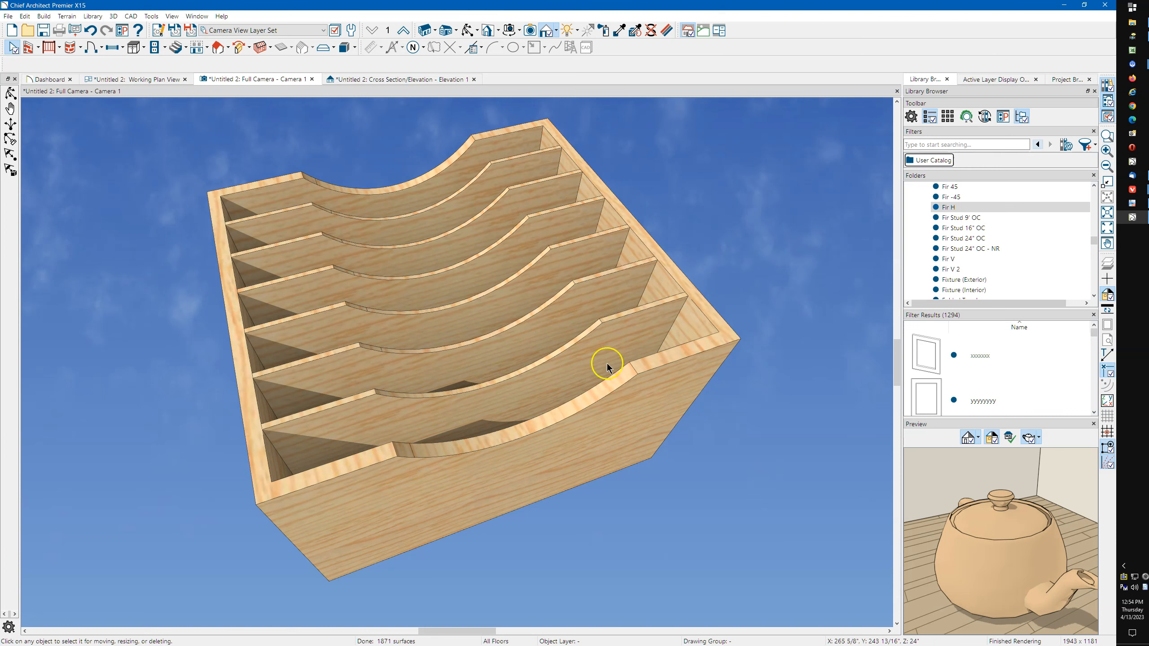
# Apply the Fir V material from the library to the top edge faces of the near side panel.
pyautogui.click(508, 466)
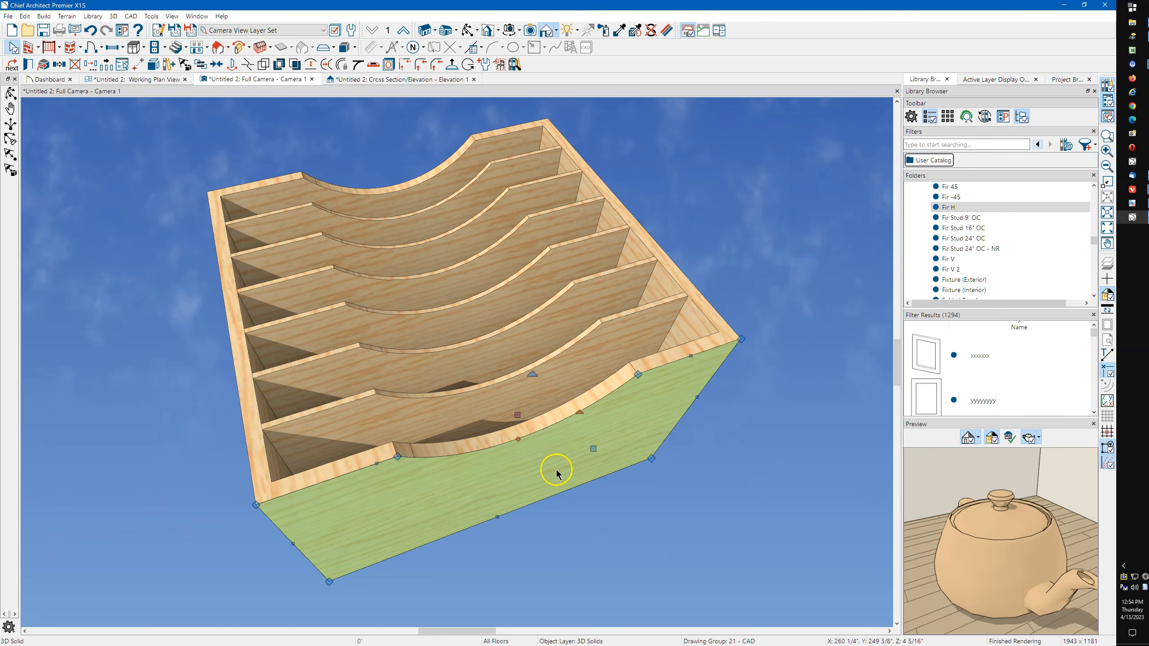
pyautogui.click(153, 66)
pyautogui.click(449, 398)
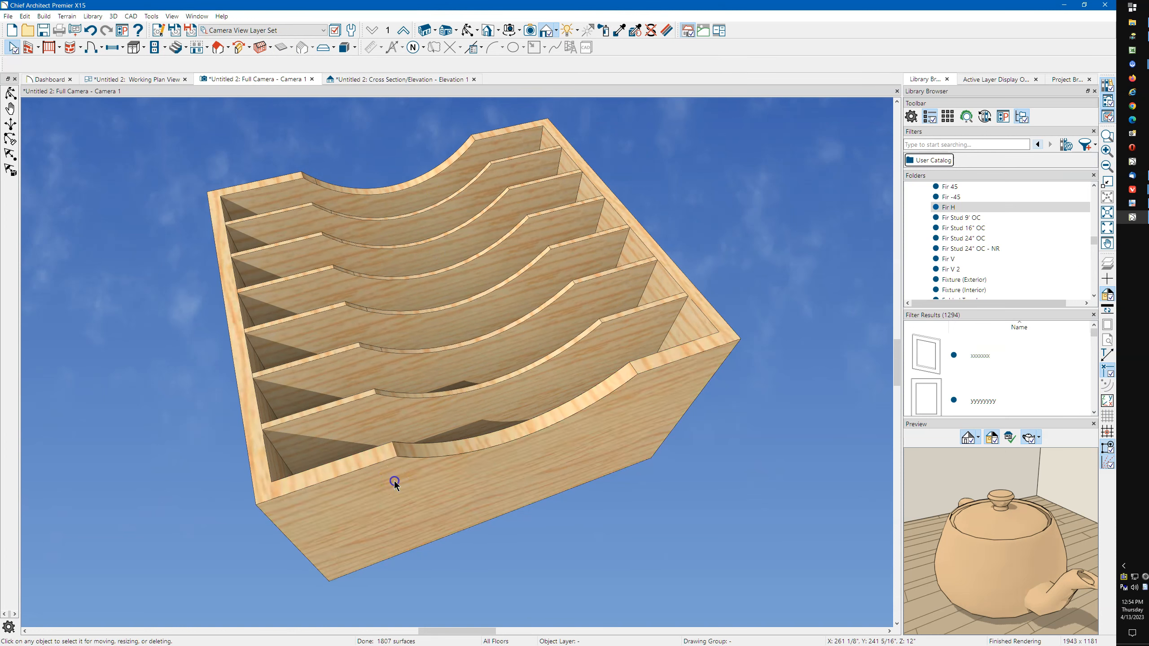
pyautogui.click(371, 460)
pyautogui.click(371, 460)
pyautogui.click(452, 447)
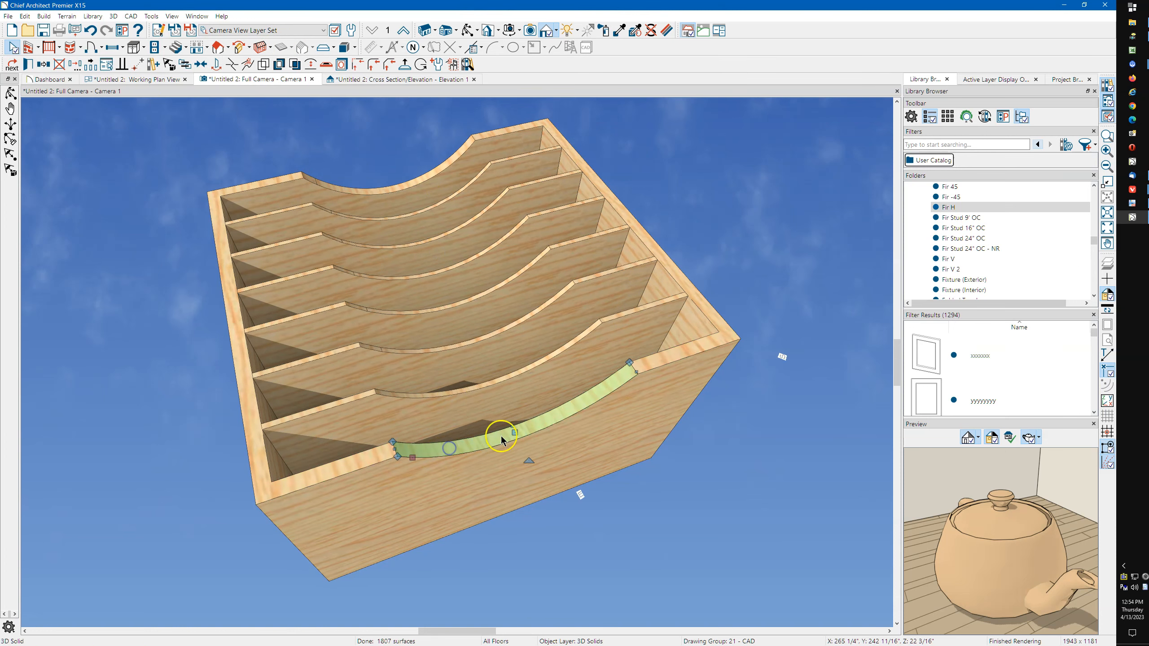
pyautogui.click(663, 364)
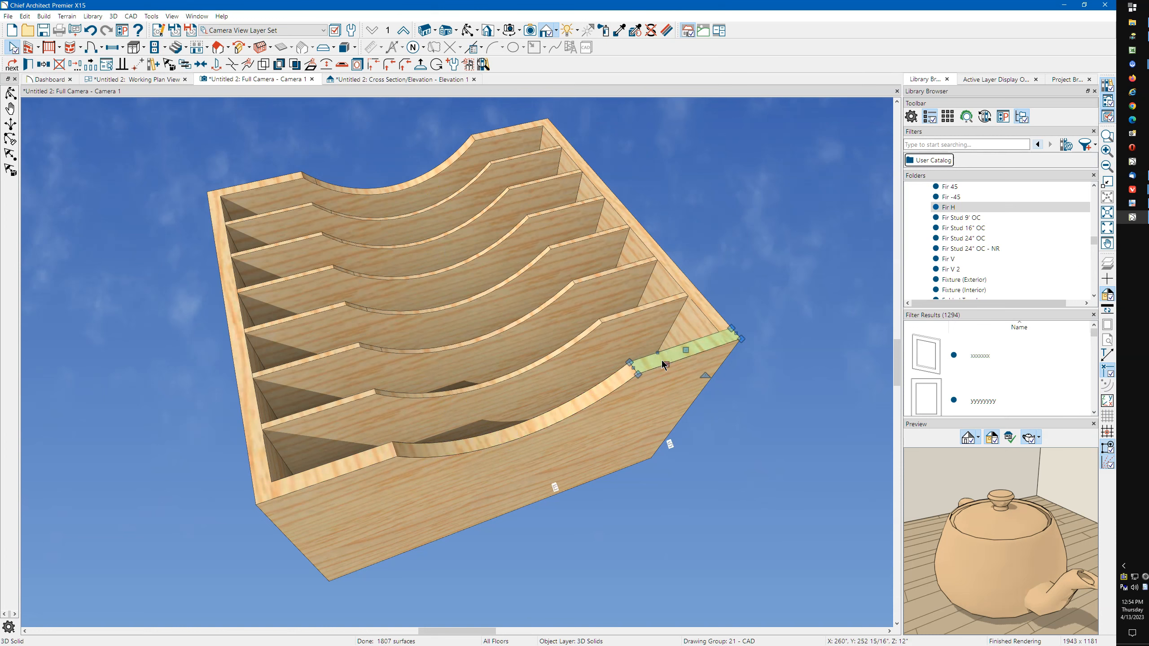
pyautogui.press('Delete')
pyautogui.click(664, 408)
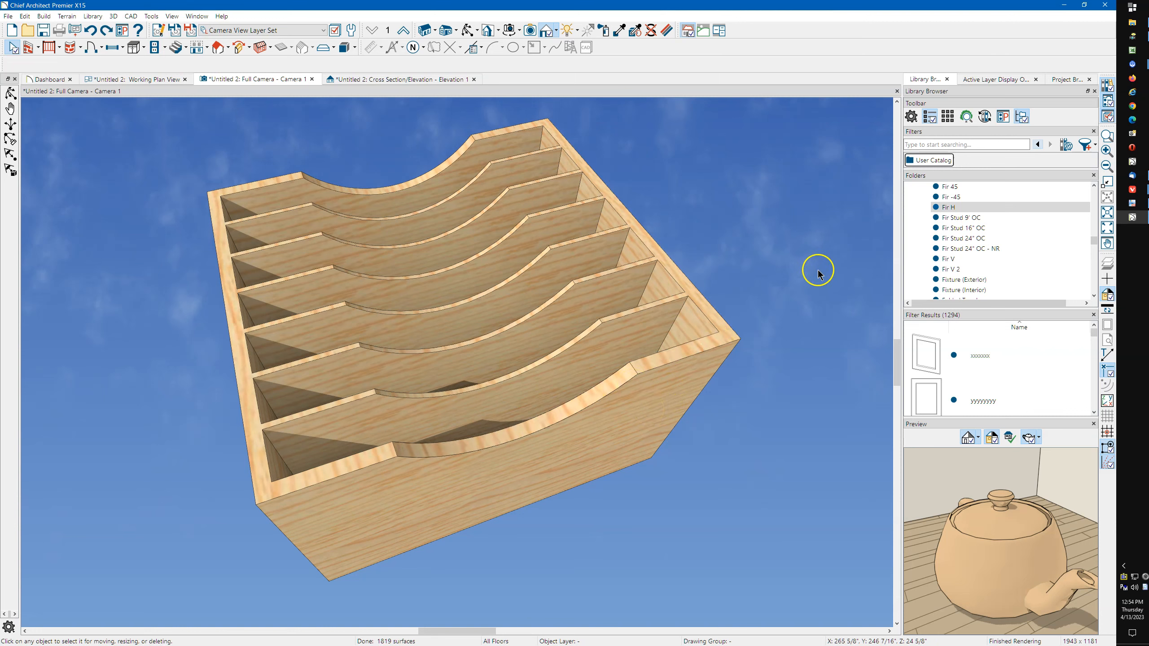
pyautogui.click(954, 259)
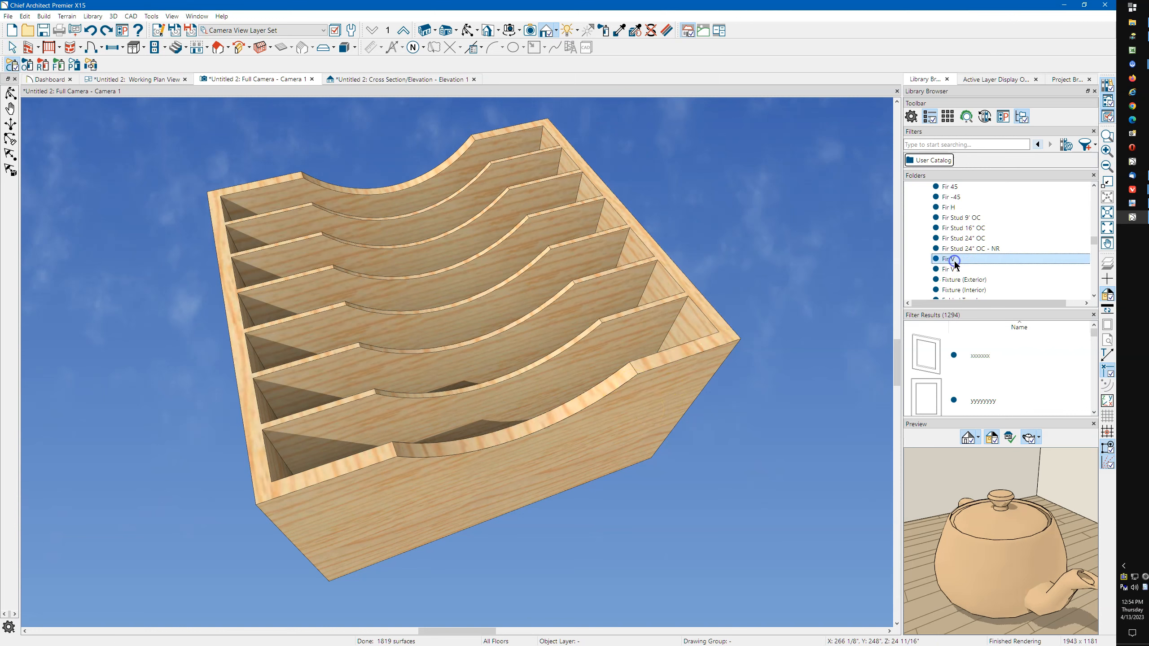
pyautogui.click(372, 464)
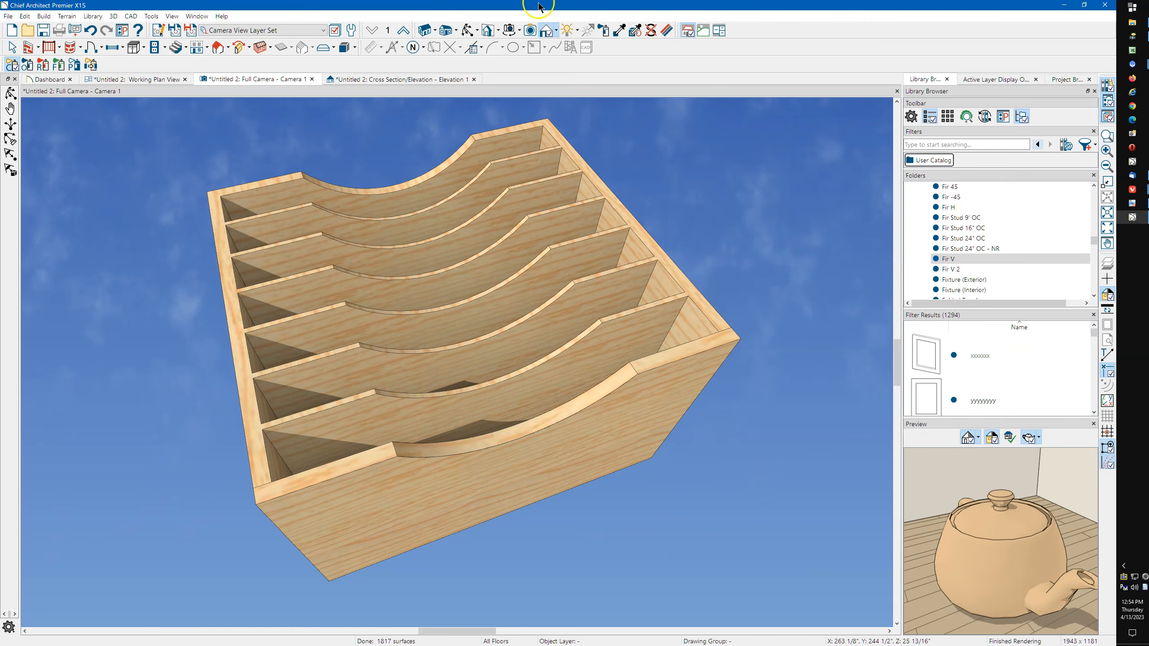
# Orbit around the whole organizer to examine its notched side panels, end panels, dividers and wood grain from several angles.
pyautogui.click(466, 30)
pyautogui.scroll(-3, 385, 282)
pyautogui.moveTo(385, 282); pyautogui.dragTo(473, 271)
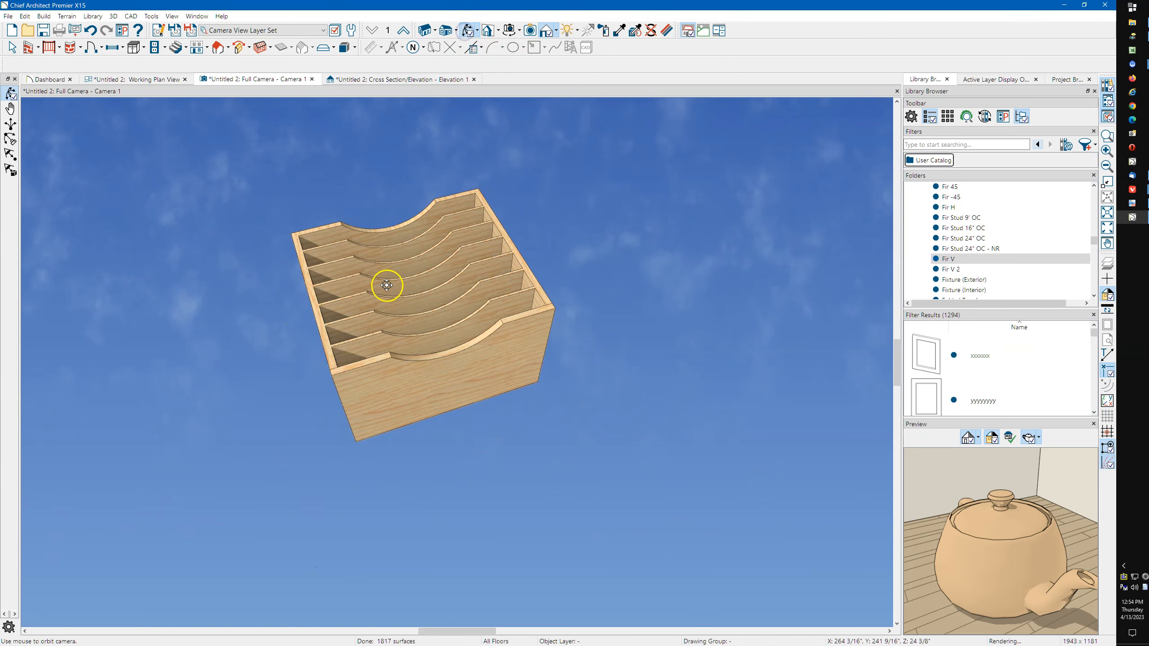
pyautogui.moveTo(404, 283); pyautogui.dragTo(464, 290)
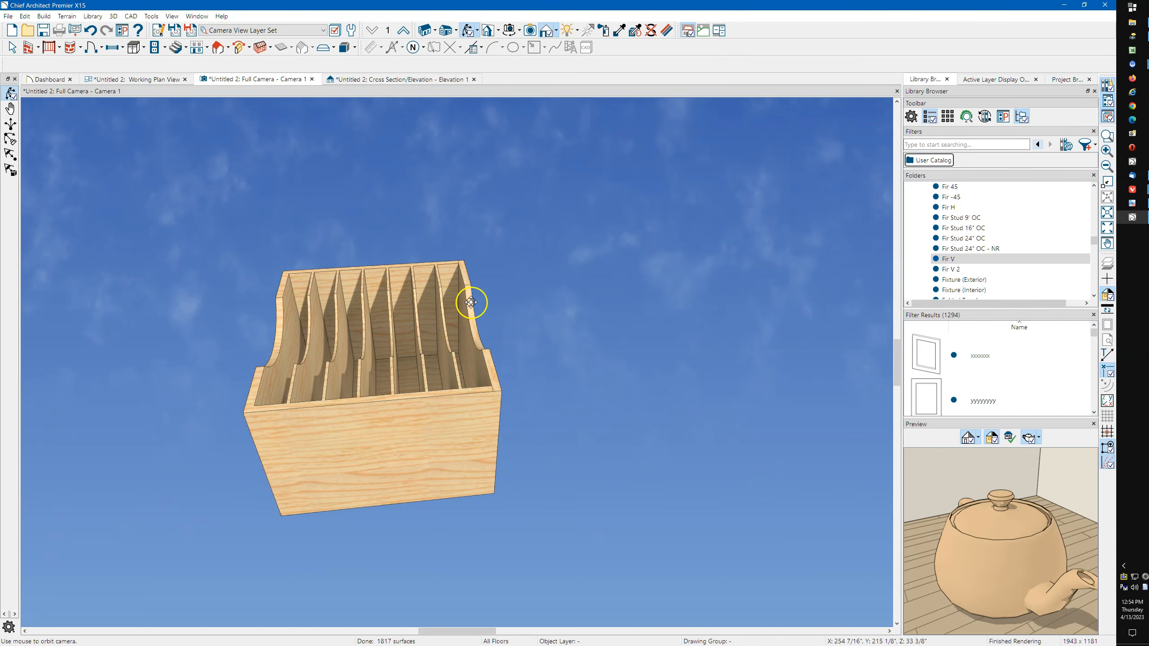
pyautogui.moveTo(348, 311); pyautogui.dragTo(454, 327)
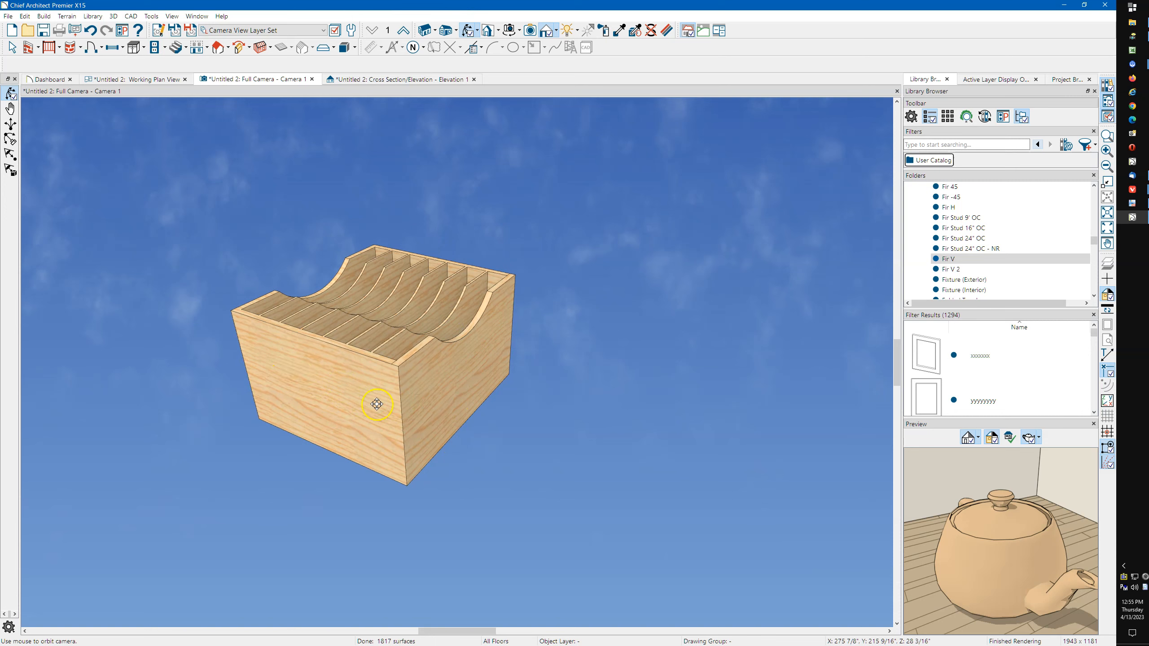
pyautogui.moveTo(331, 381); pyautogui.dragTo(360, 410)
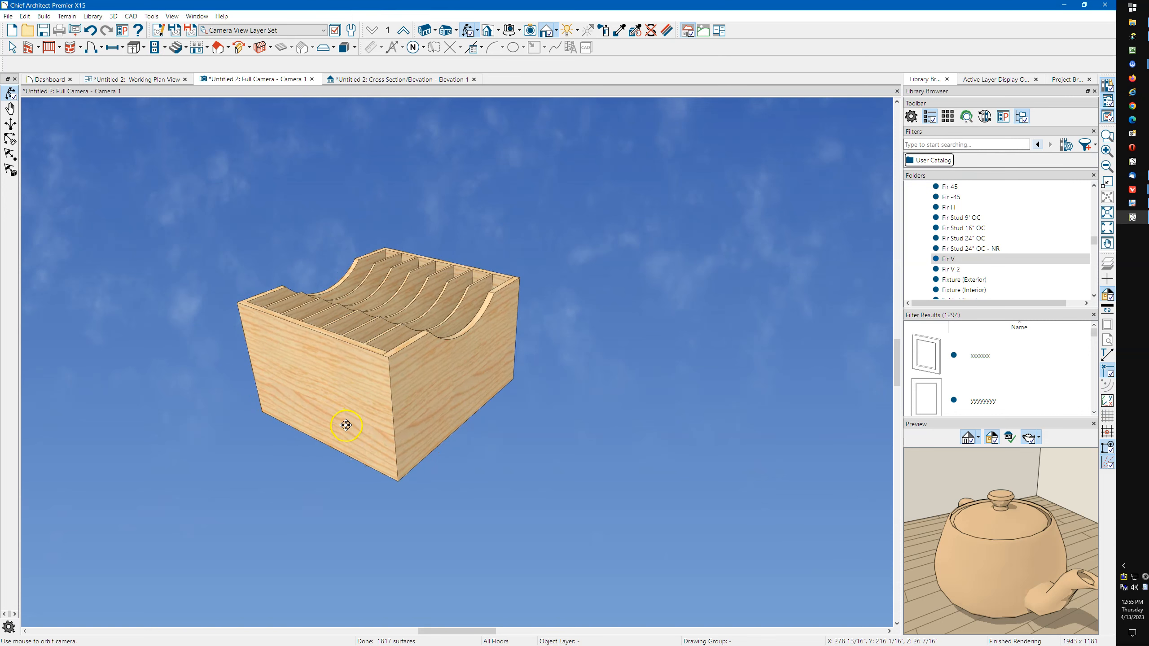
pyautogui.moveTo(411, 390); pyautogui.dragTo(377, 353)
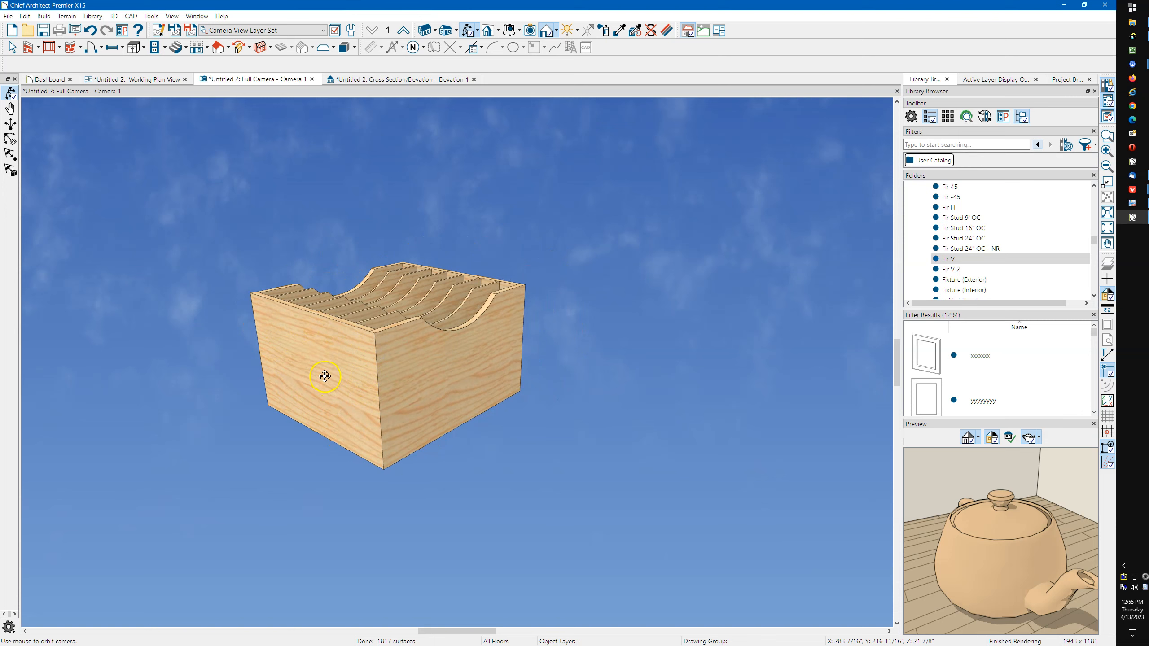
pyautogui.moveTo(353, 359); pyautogui.dragTo(485, 370)
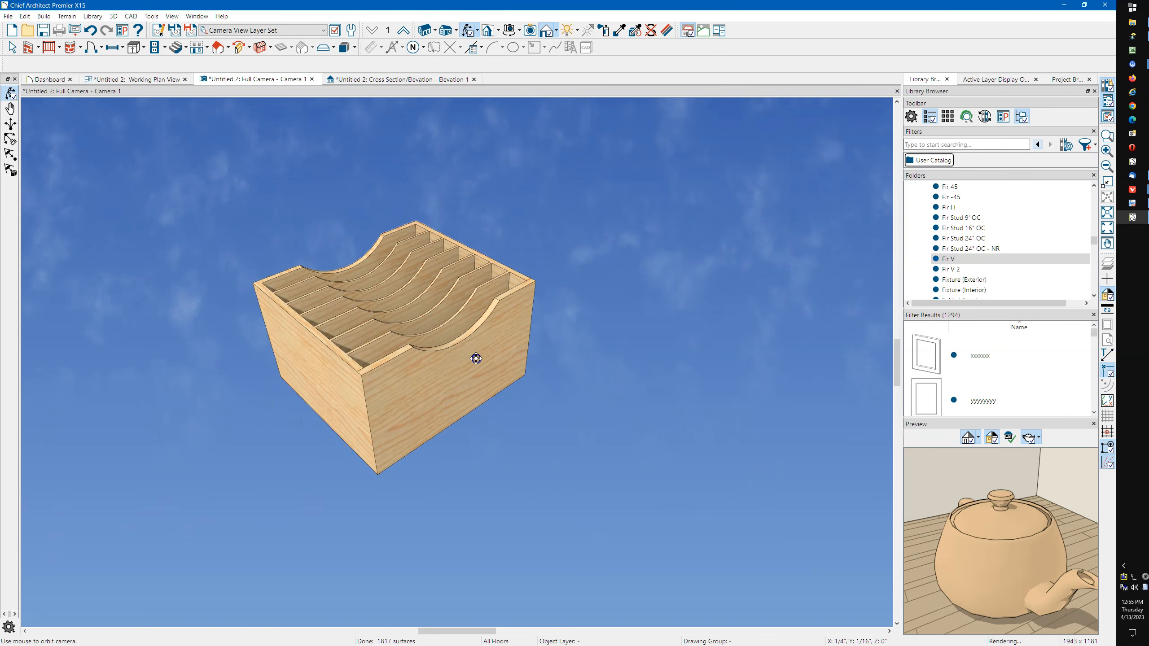
pyautogui.moveTo(521, 274); pyautogui.dragTo(411, 396)
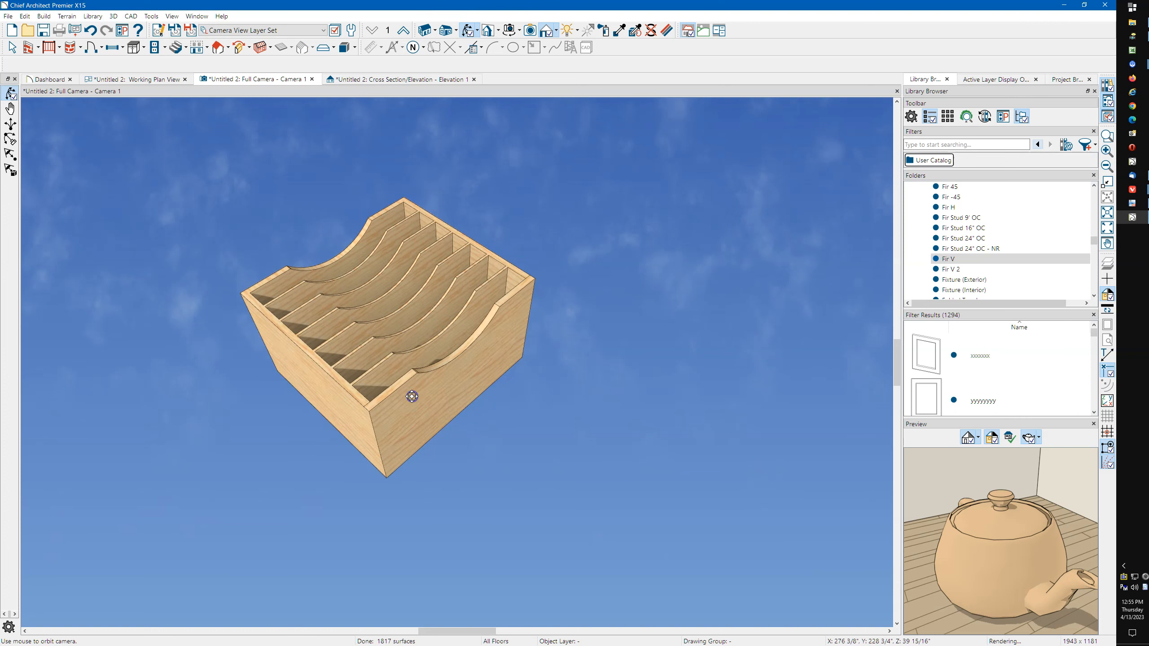
pyautogui.moveTo(366, 429); pyautogui.dragTo(381, 402)
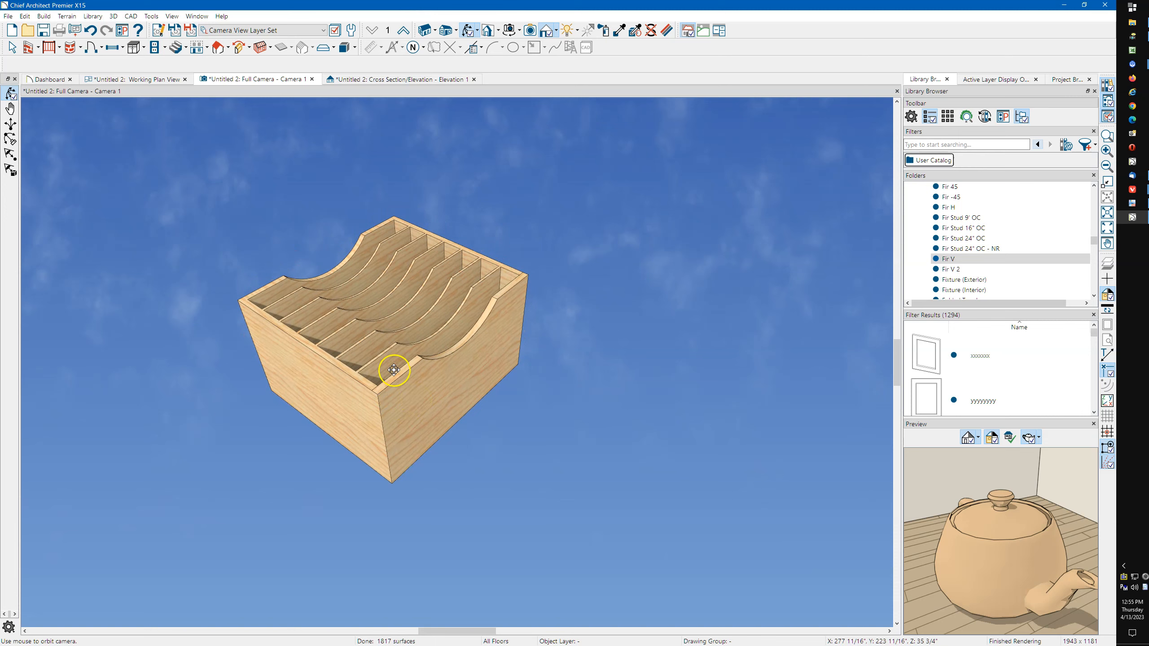
pyautogui.moveTo(494, 329); pyautogui.dragTo(402, 349)
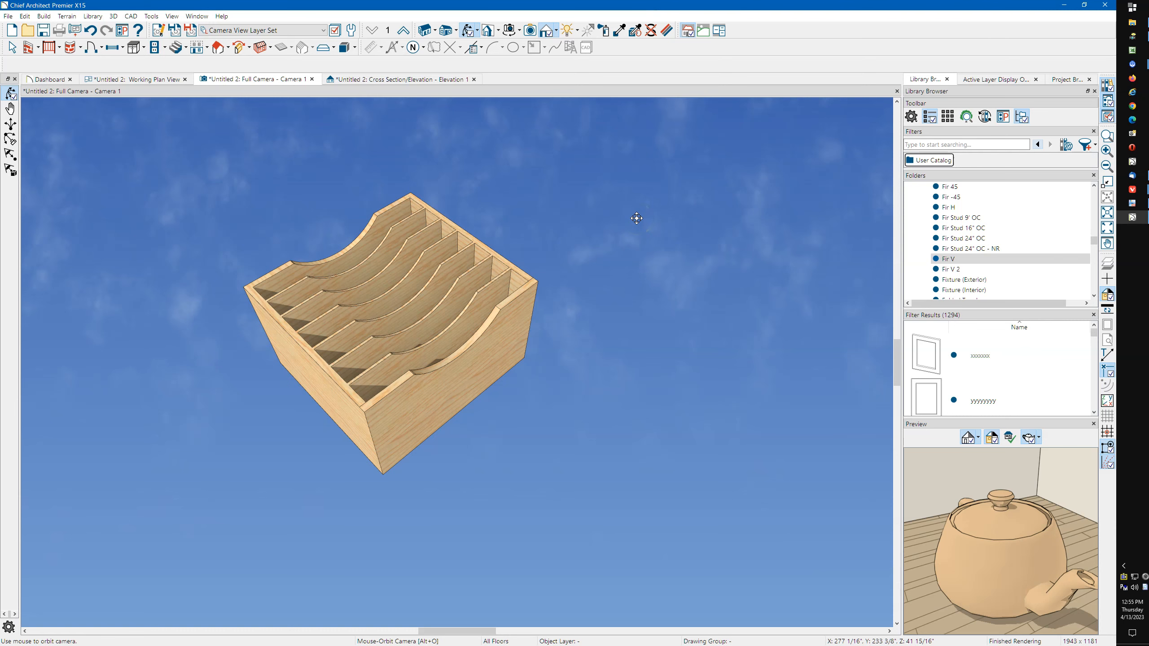
# Convert all the organizer's solids in plan to a Millwork symbol named "drawer xxxxxxxxx" and add it to the library.
pyautogui.click(137, 79)
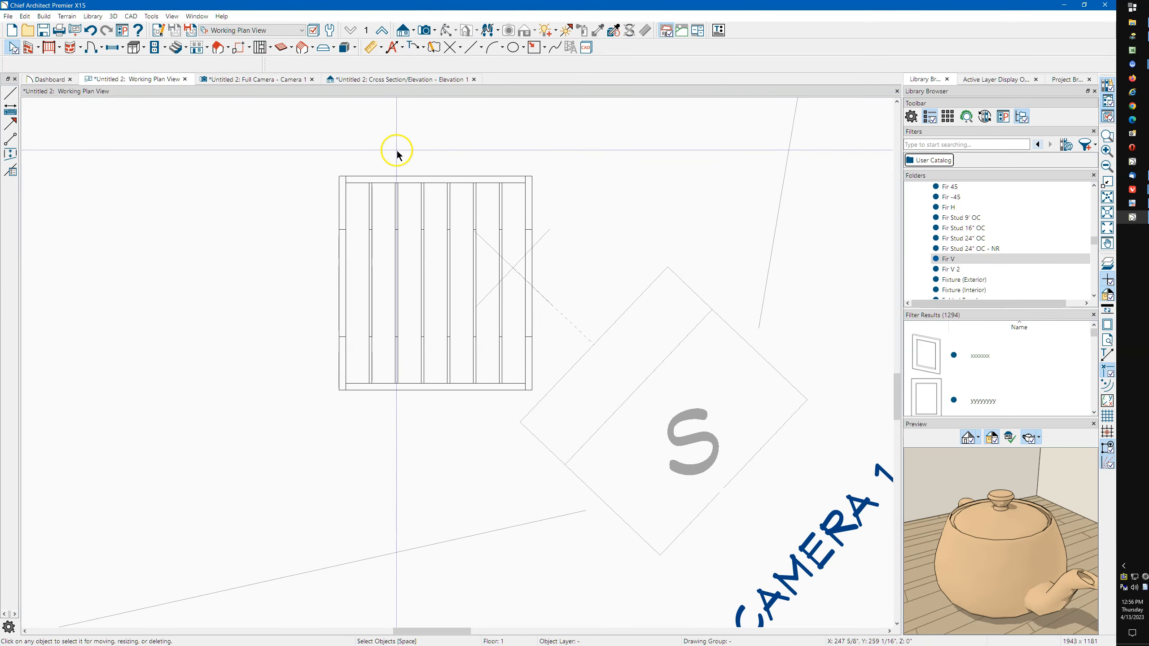
pyautogui.moveTo(283, 149); pyautogui.dragTo(543, 414)
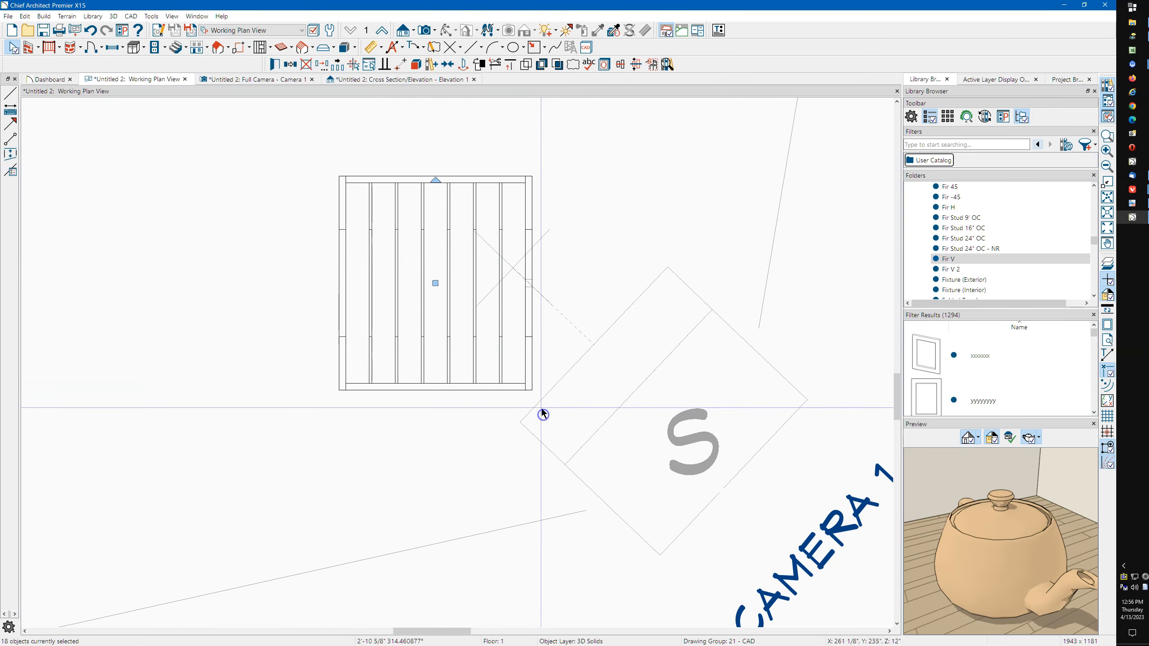
pyautogui.click(650, 66)
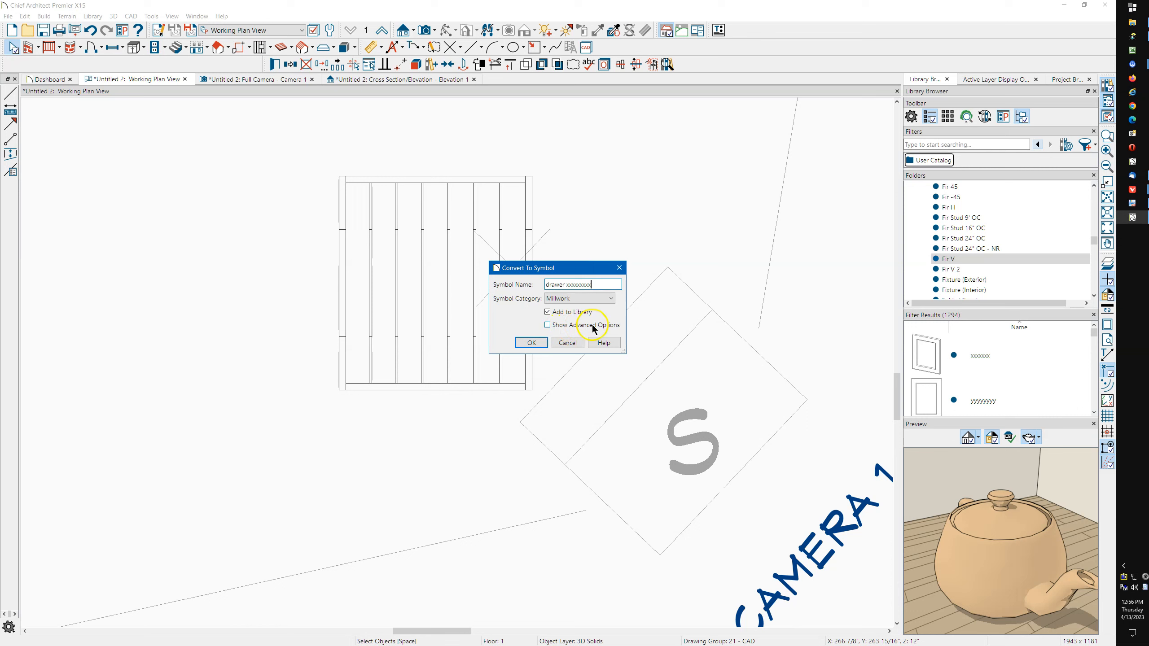
pyautogui.click(531, 343)
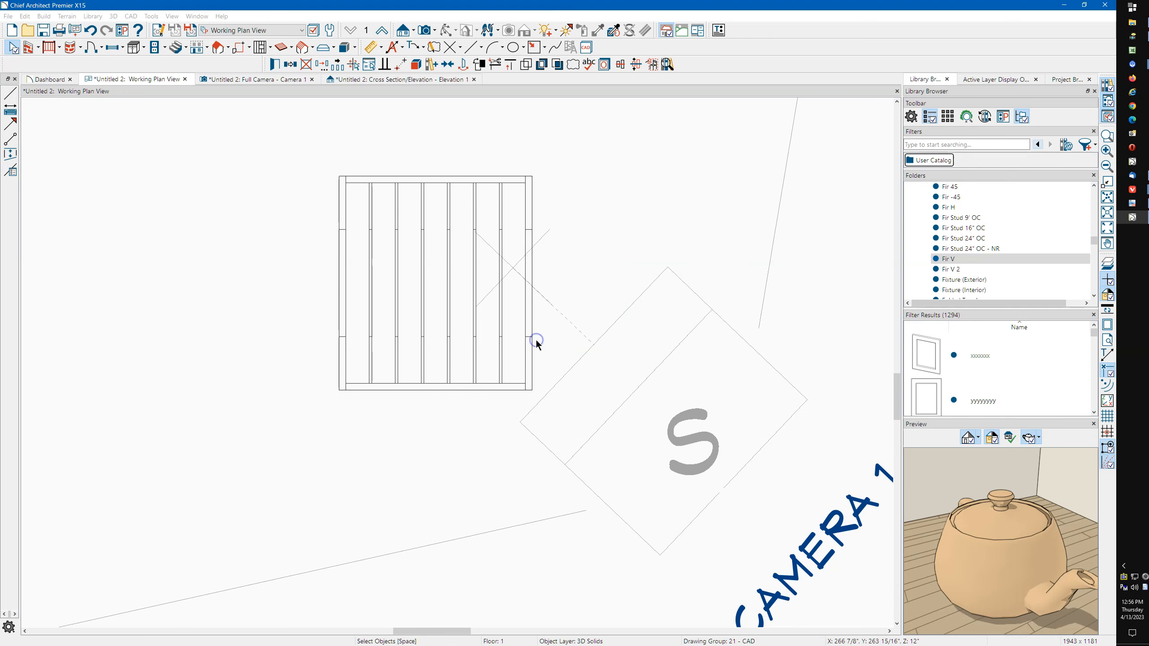
pyautogui.scroll(-5, 498, 277)
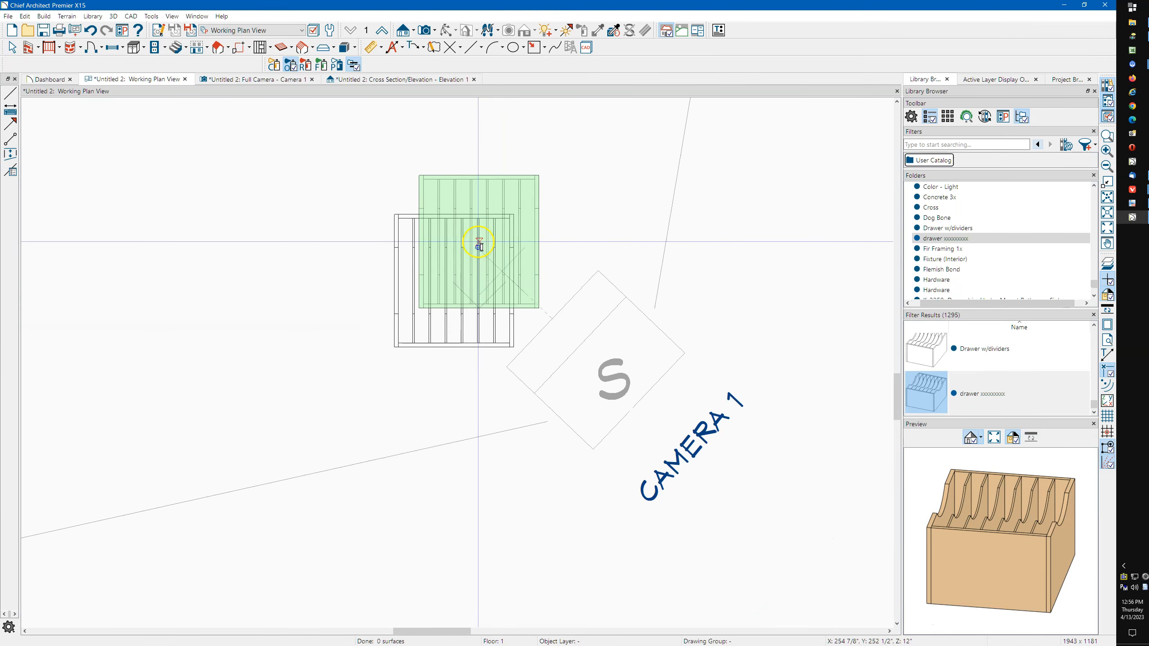
# Place the "drawer xxxxxxxxx" library symbol in plan just above the original organizer and bring up the camera view.
pyautogui.click(474, 158)
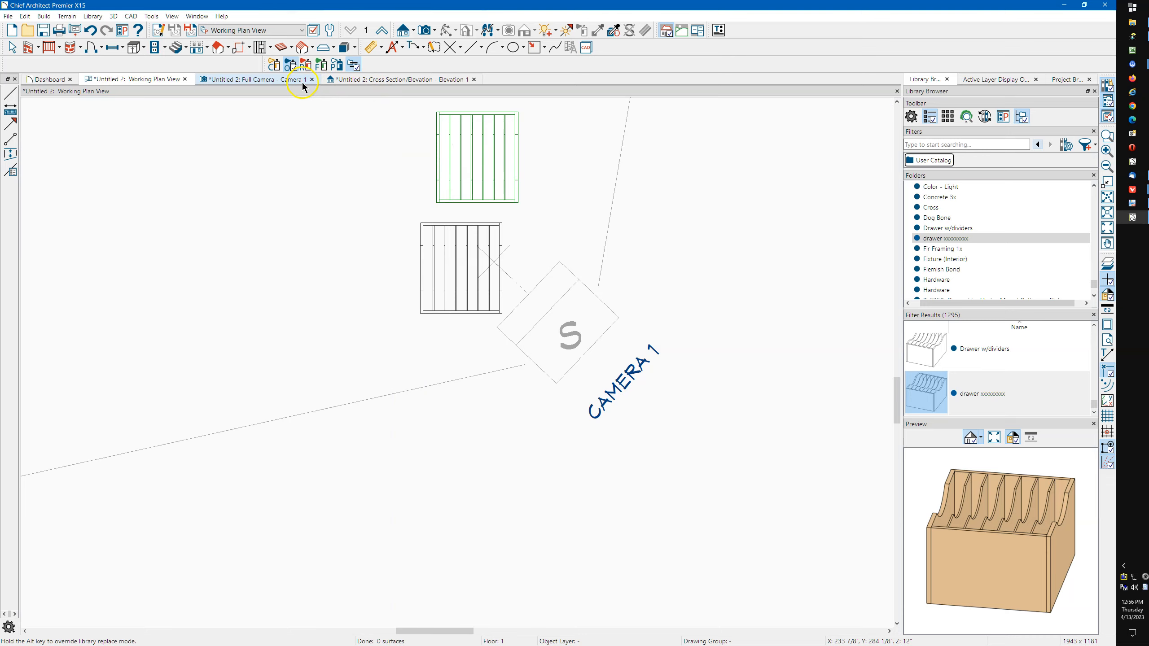
pyautogui.click(285, 79)
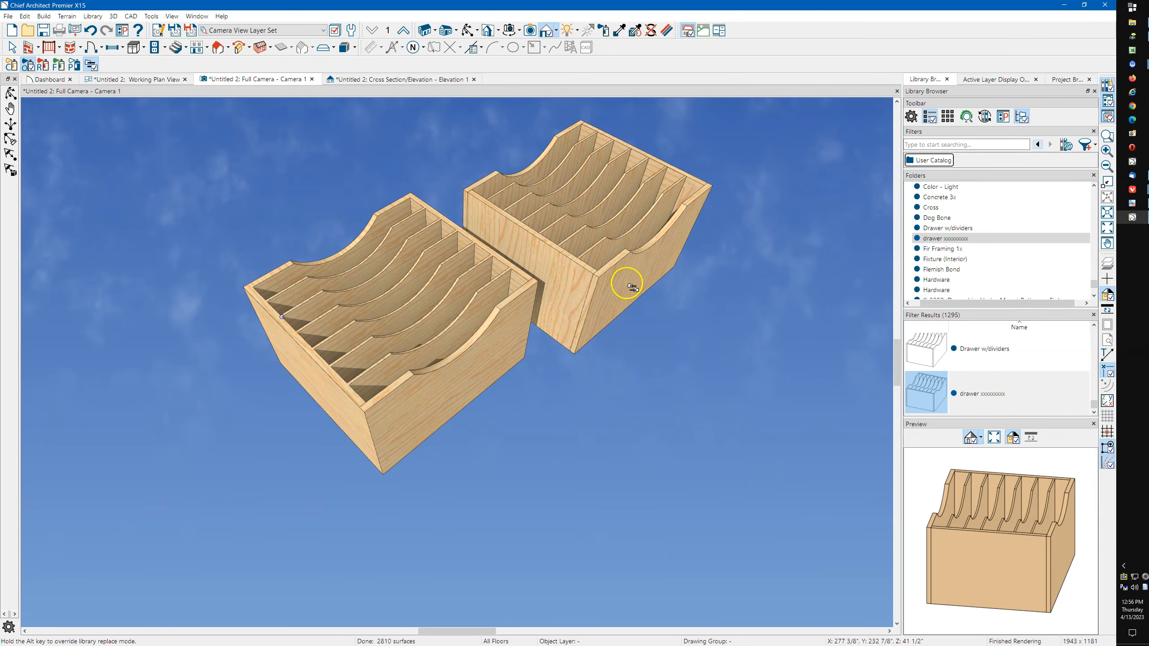
pyautogui.press('Escape')
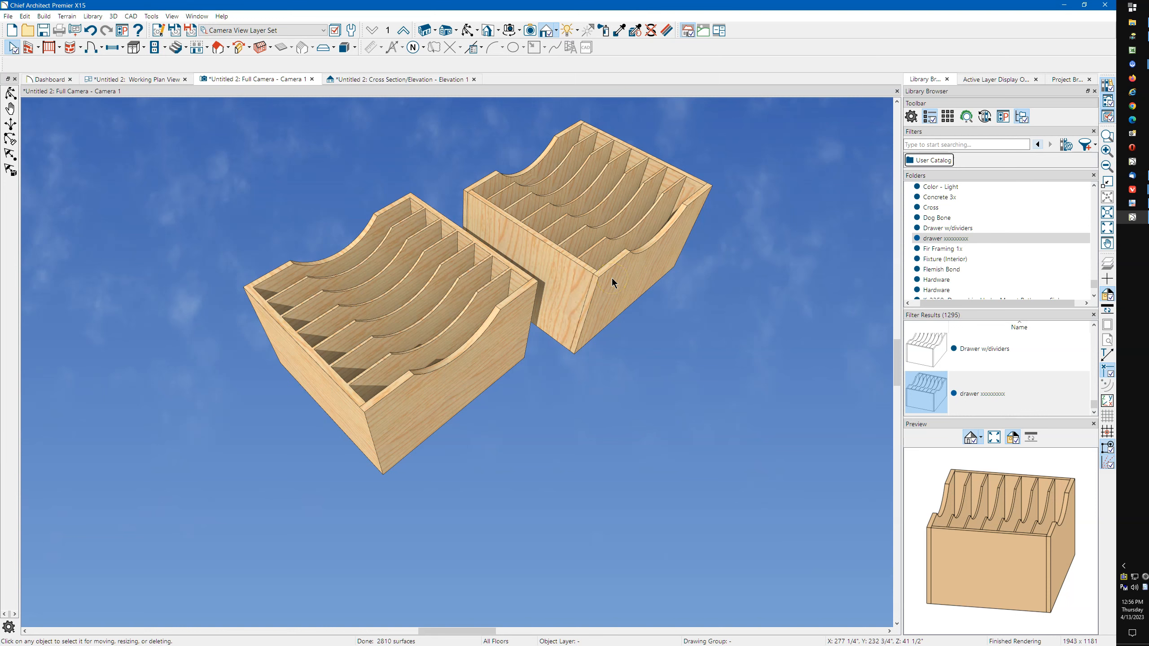
# Orbit around both organizers to compare the placed symbol's wood grain, curved edges and dividers with the original solids.
pyautogui.click(465, 32)
pyautogui.moveTo(692, 326); pyautogui.dragTo(598, 236)
pyautogui.moveTo(769, 326); pyautogui.dragTo(596, 319)
pyautogui.scroll(5, 597, 320)
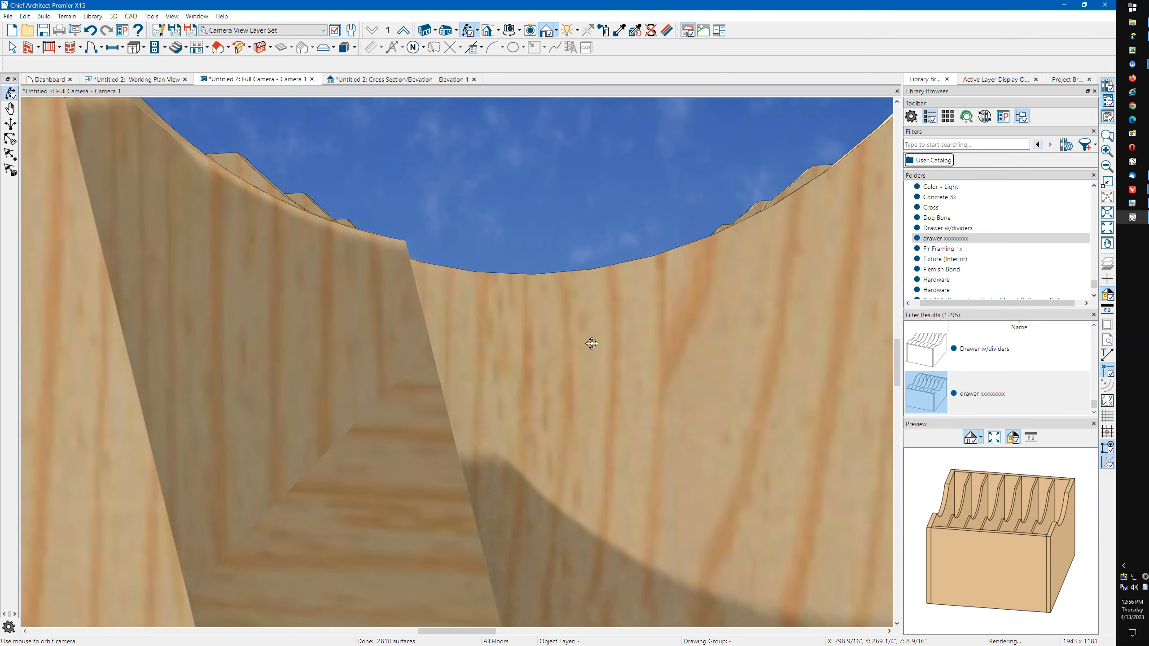
pyautogui.scroll(-3, 556, 333)
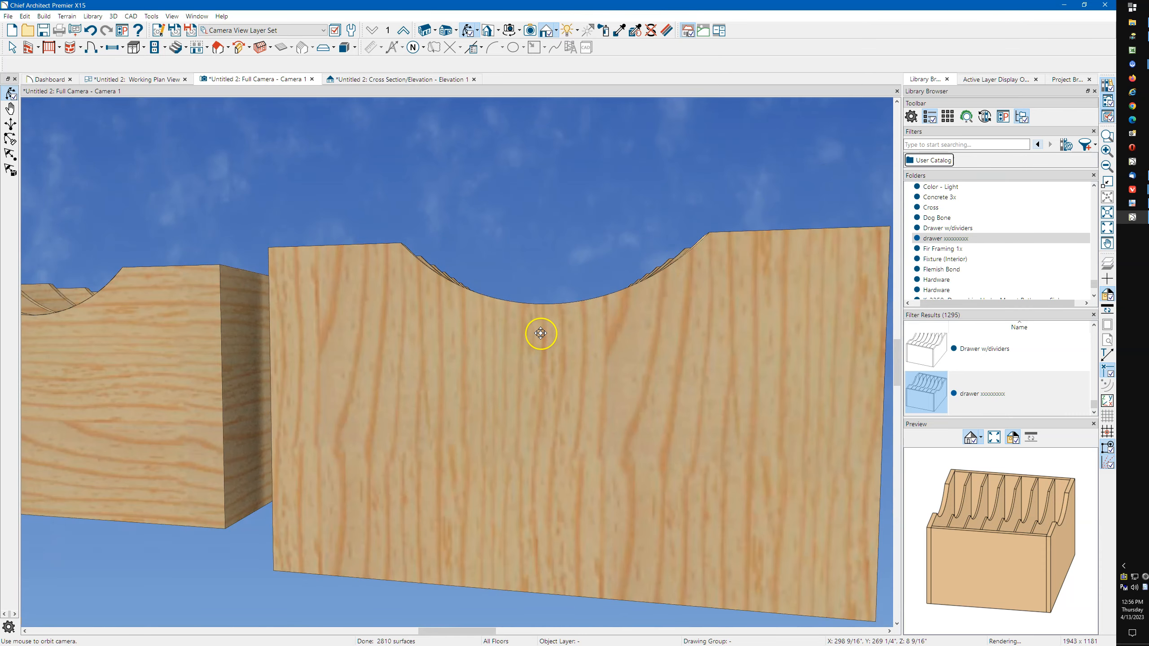
pyautogui.moveTo(541, 333); pyautogui.dragTo(564, 403)
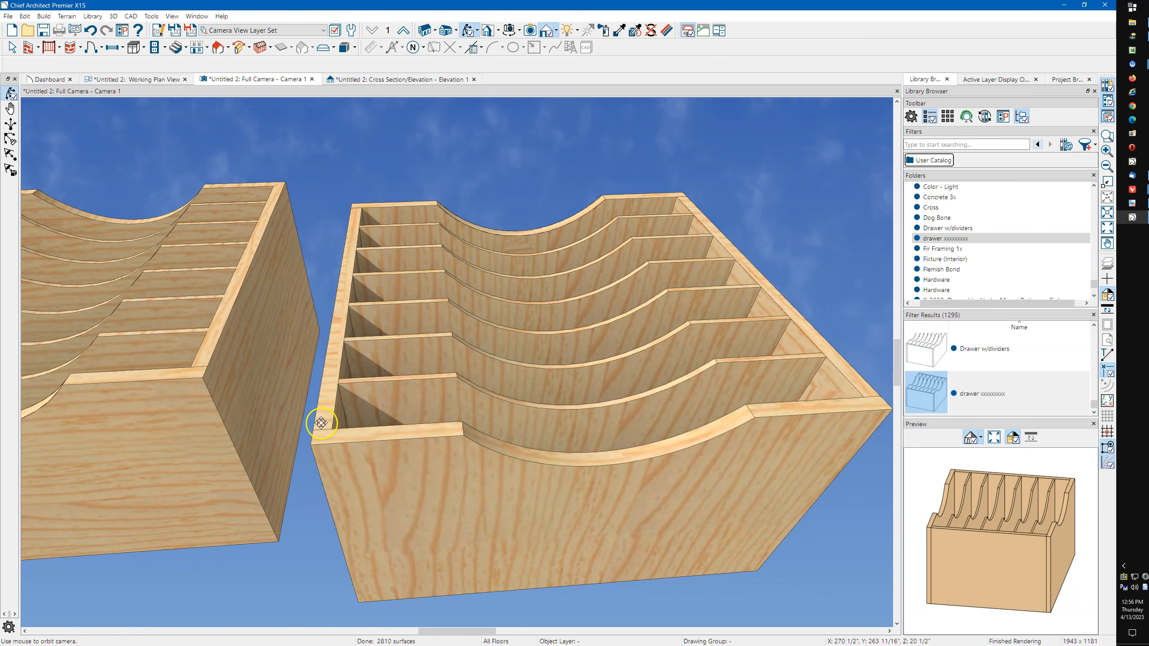
pyautogui.moveTo(329, 411); pyautogui.dragTo(489, 423)
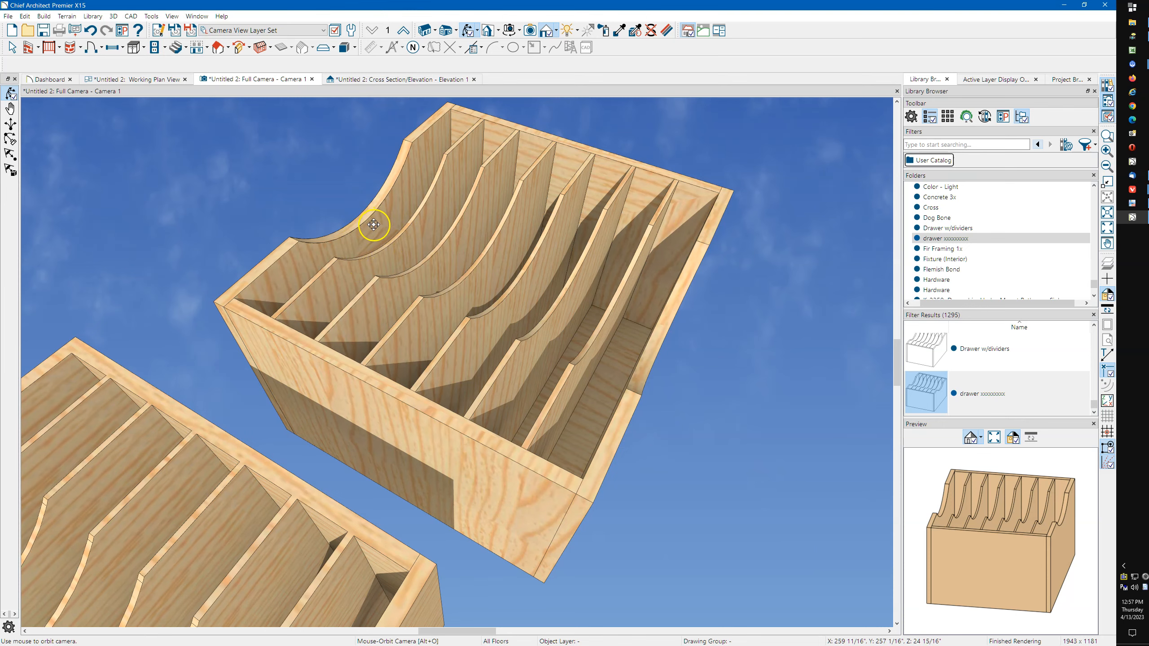
pyautogui.moveTo(475, 330); pyautogui.dragTo(615, 276)
pyautogui.moveTo(428, 331); pyautogui.dragTo(546, 326)
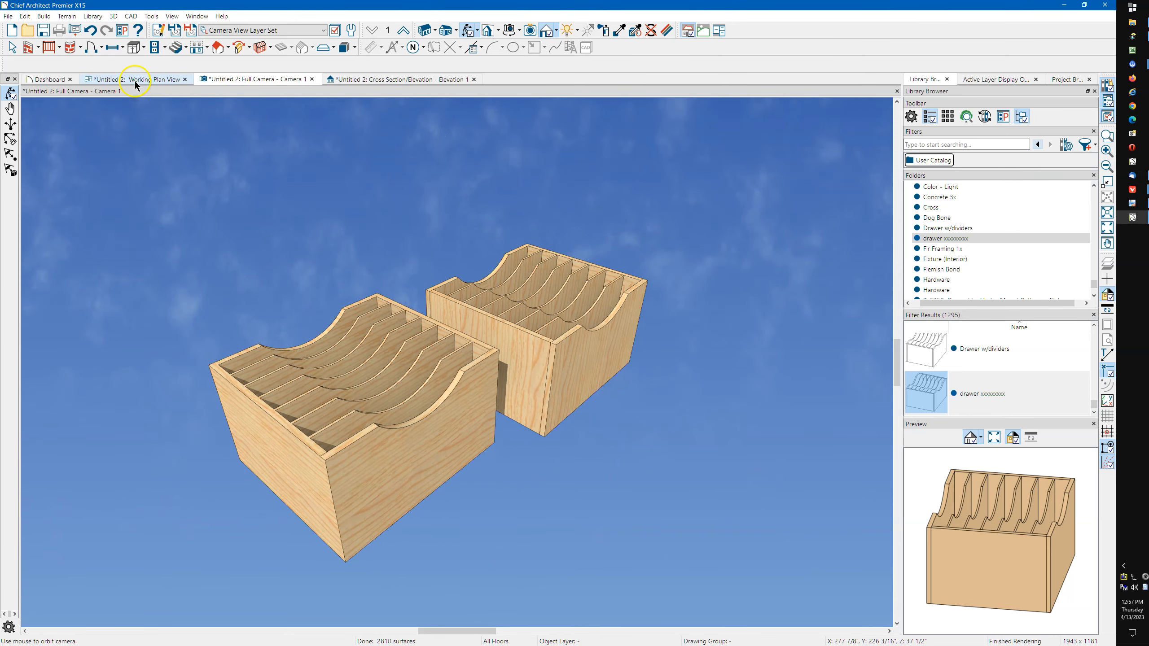
# Place a base cabinet in the working plan view, to the left of the two organizers.
pyautogui.click(136, 79)
pyautogui.click(133, 47)
pyautogui.click(228, 187)
pyautogui.press('space')
pyautogui.click(228, 189)
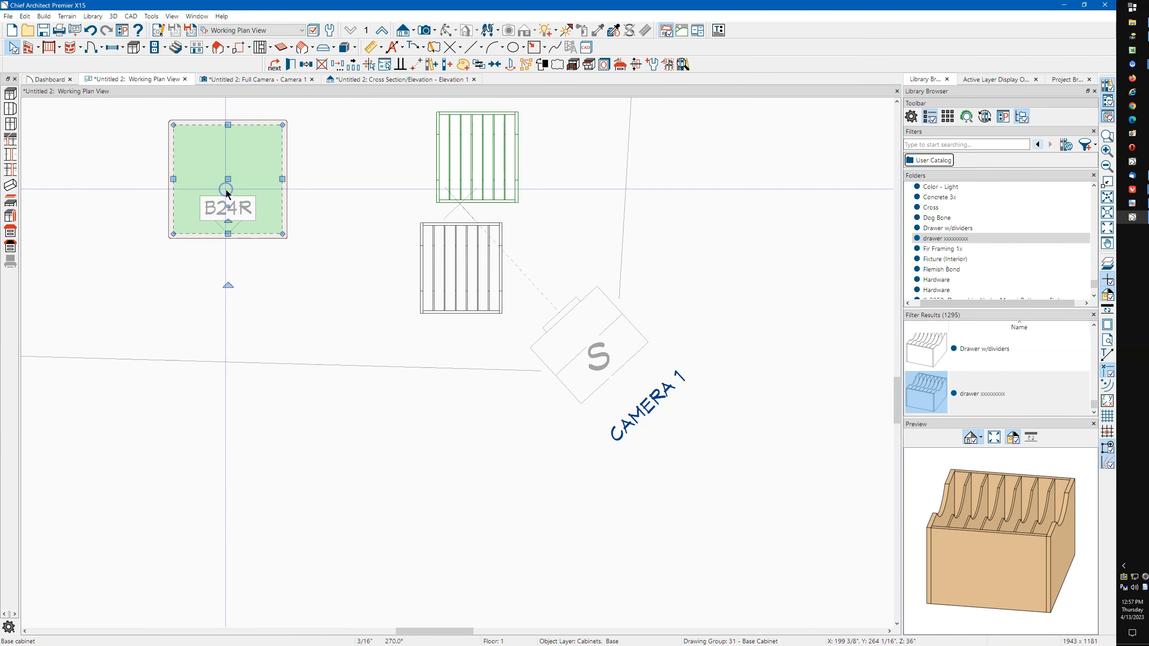
# Delete the drawer from the base cabinet's front and change the remaining door face item to a drawer.
pyautogui.doubleClick(209, 190)
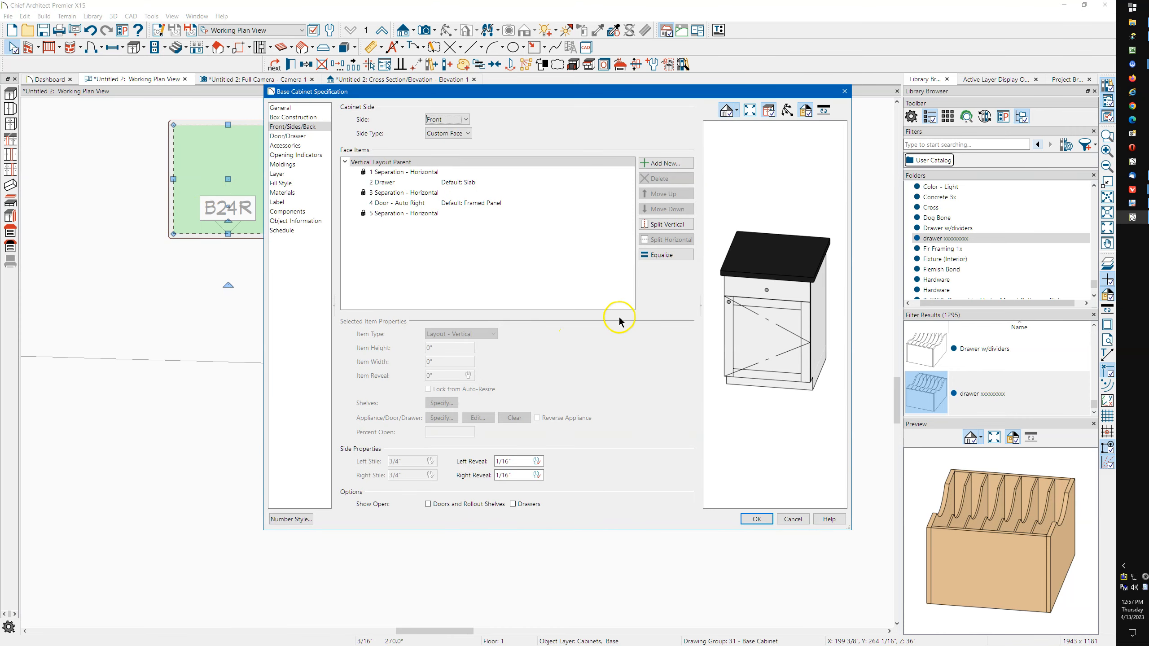
pyautogui.click(417, 181)
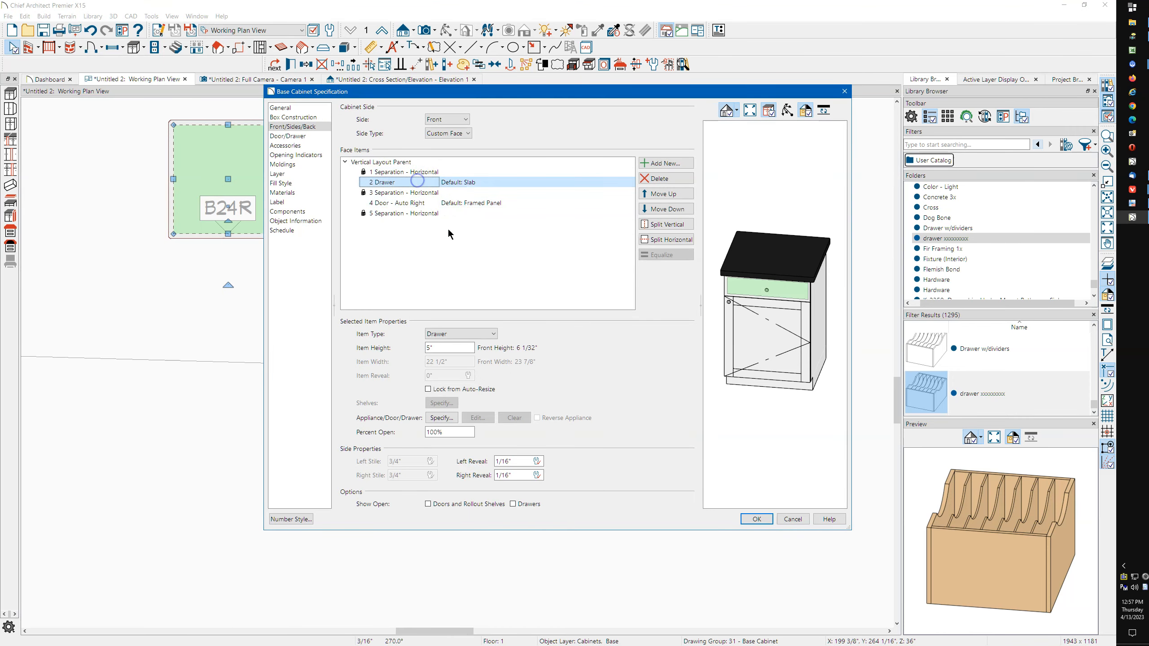
pyautogui.click(656, 179)
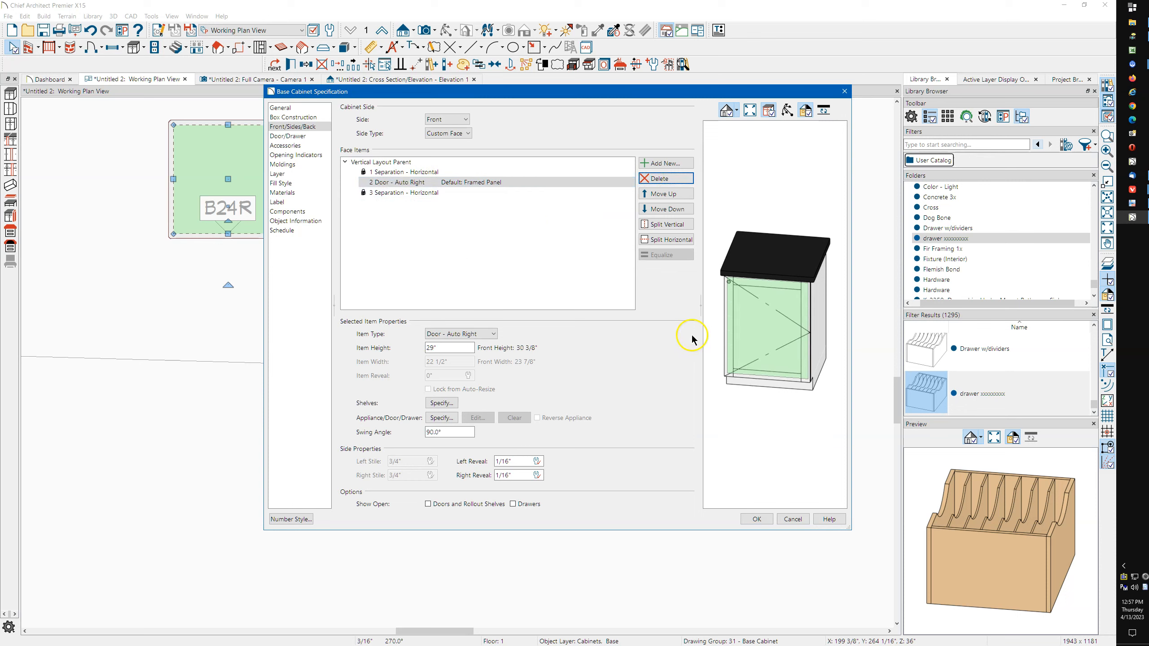
pyautogui.click(456, 335)
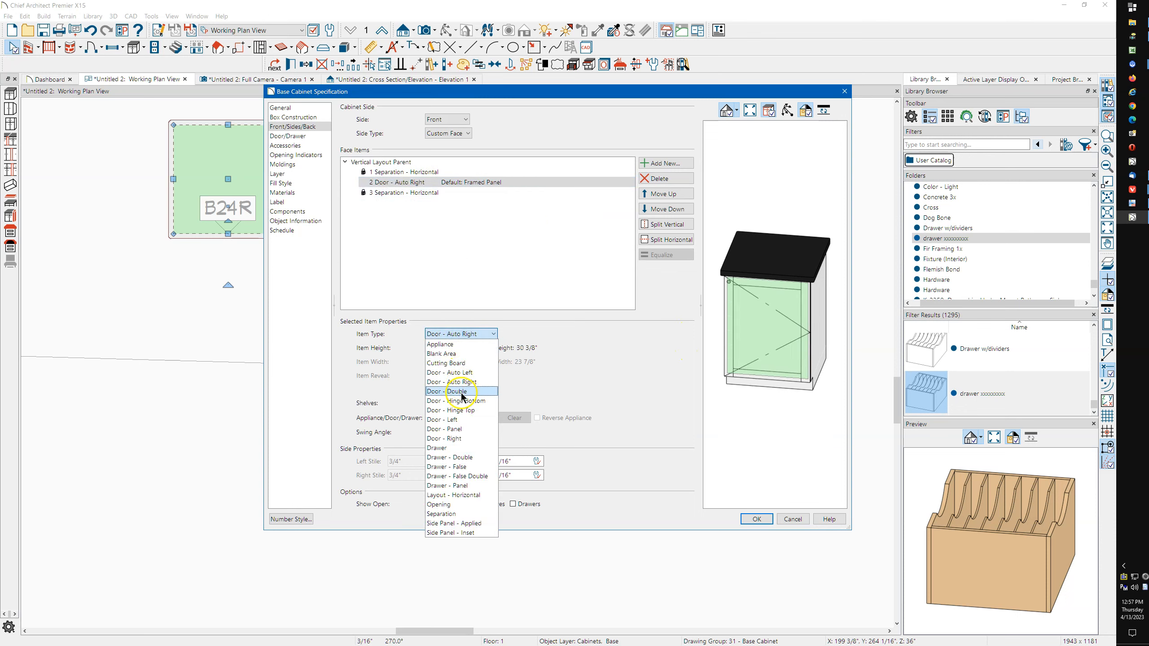
pyautogui.click(453, 448)
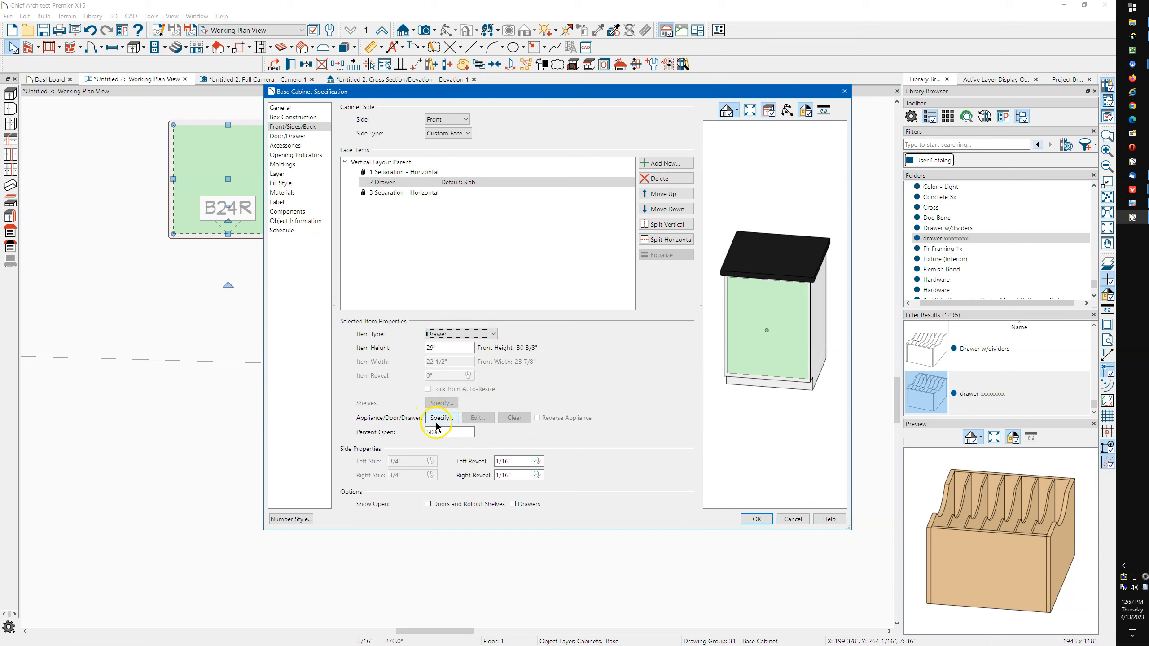
# Set the drawer to 100% open and assign "drawer xxxxxxxxx" from the user catalog as its drawer box style.
pyautogui.moveTo(447, 433); pyautogui.dragTo(409, 432)
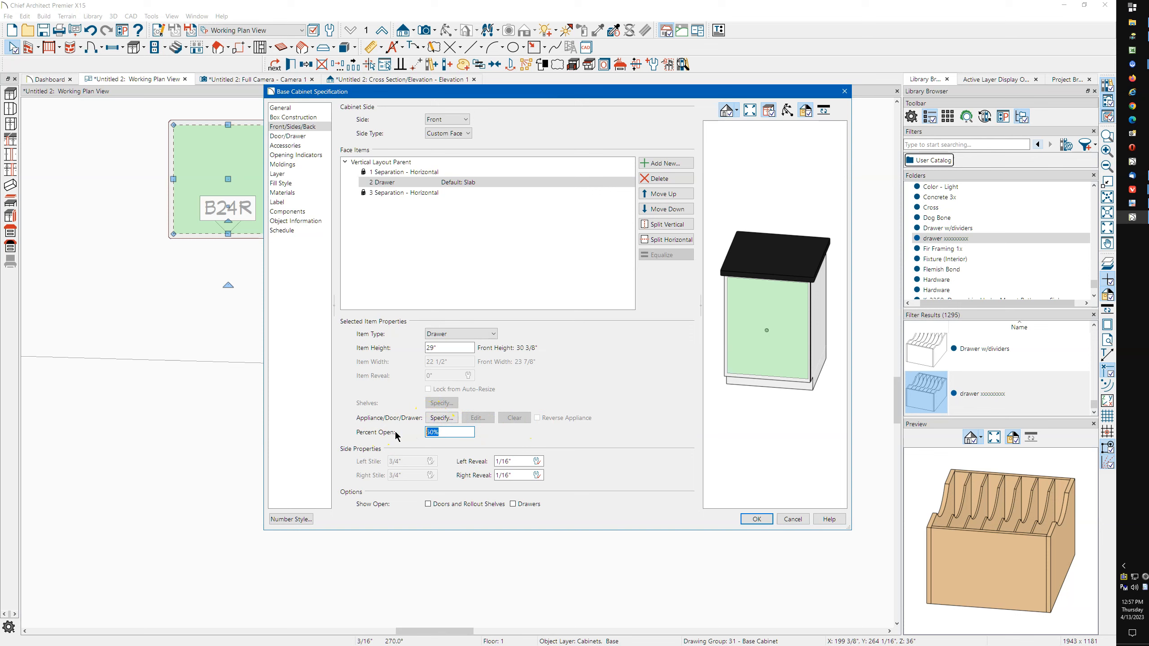
pyautogui.click(441, 418)
pyautogui.click(534, 333)
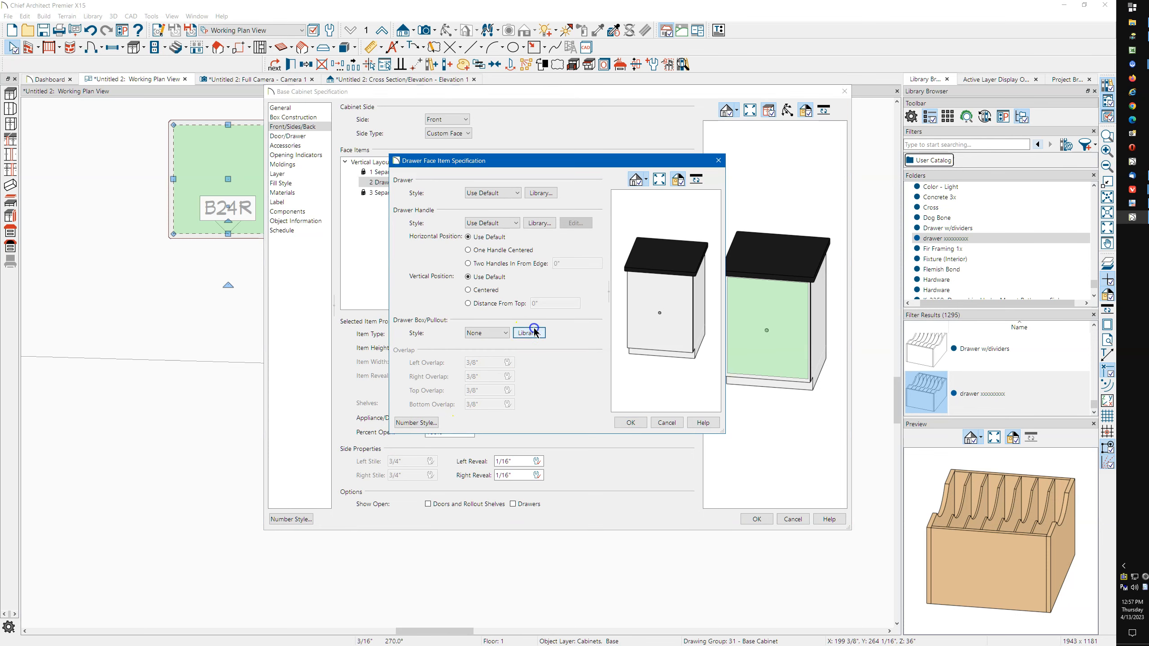
pyautogui.click(310, 147)
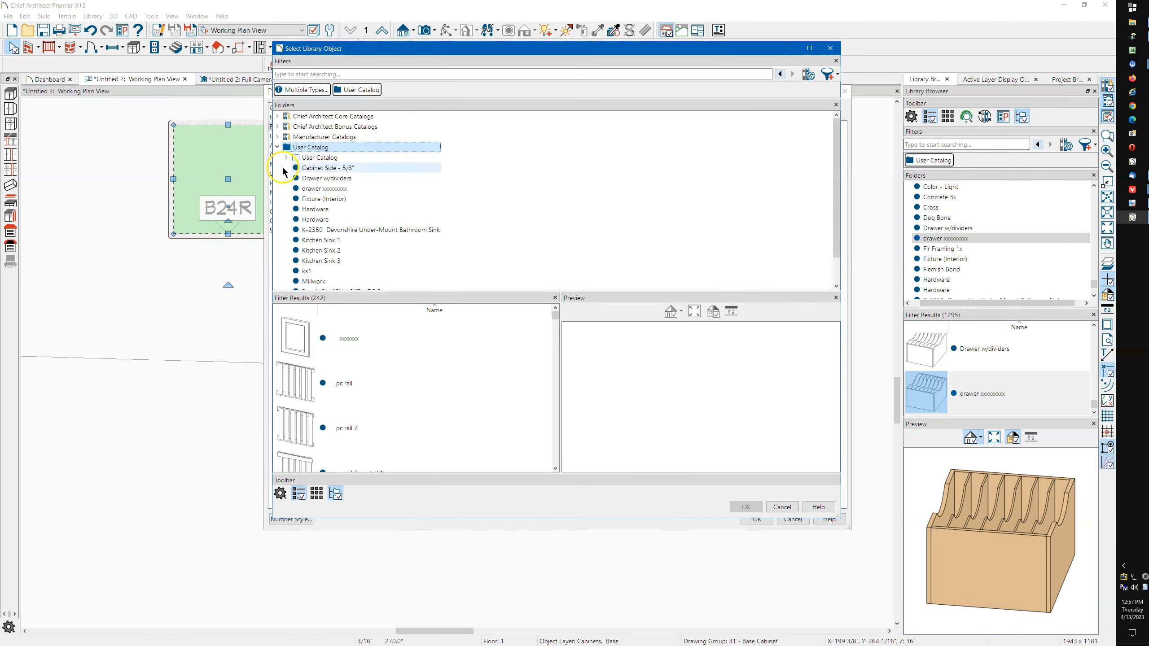
pyautogui.click(339, 190)
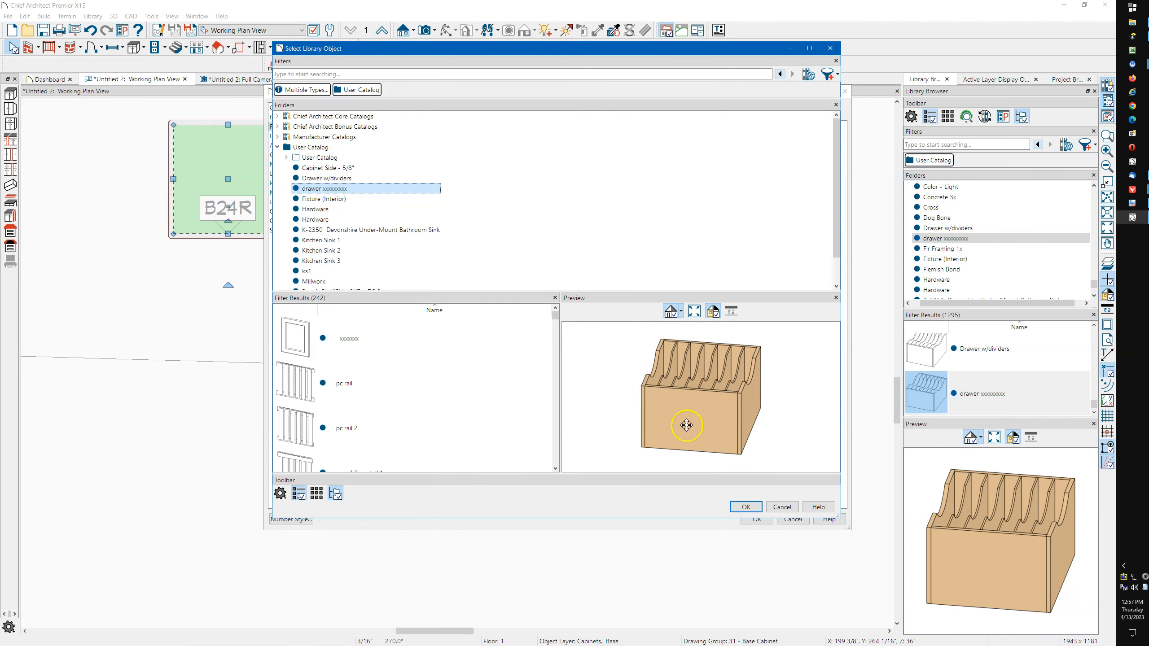
pyautogui.click(749, 511)
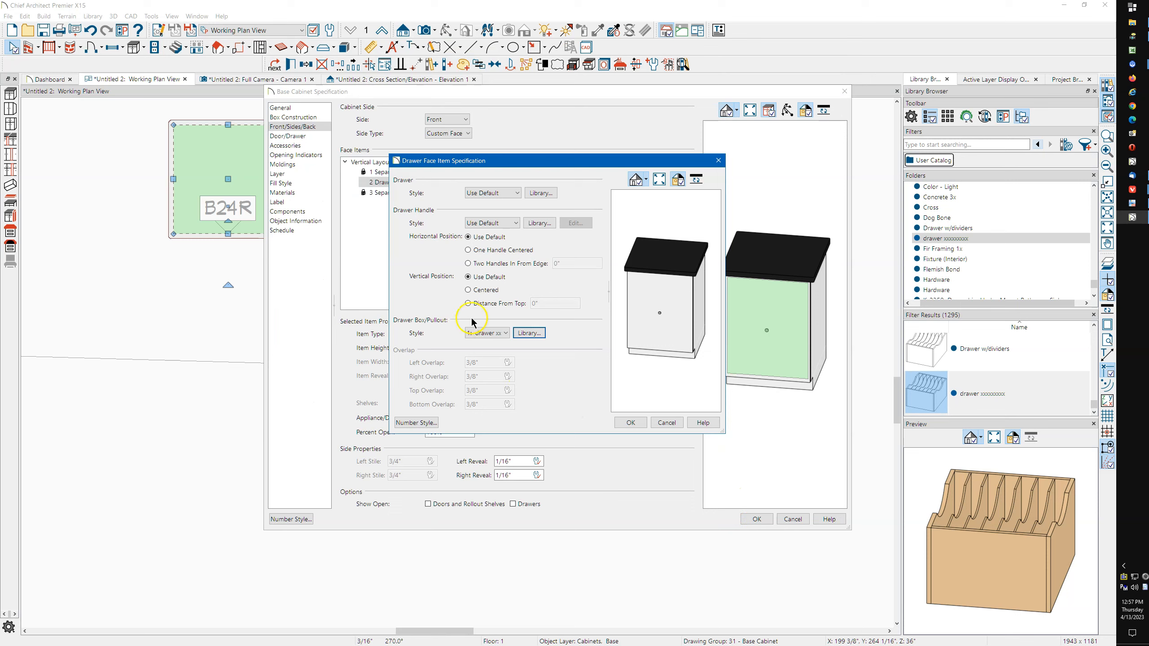
pyautogui.click(628, 423)
# Show the base cabinet's drawers open and apply the cabinet specification.
pyautogui.click(447, 505)
pyautogui.click(446, 505)
pyautogui.click(524, 504)
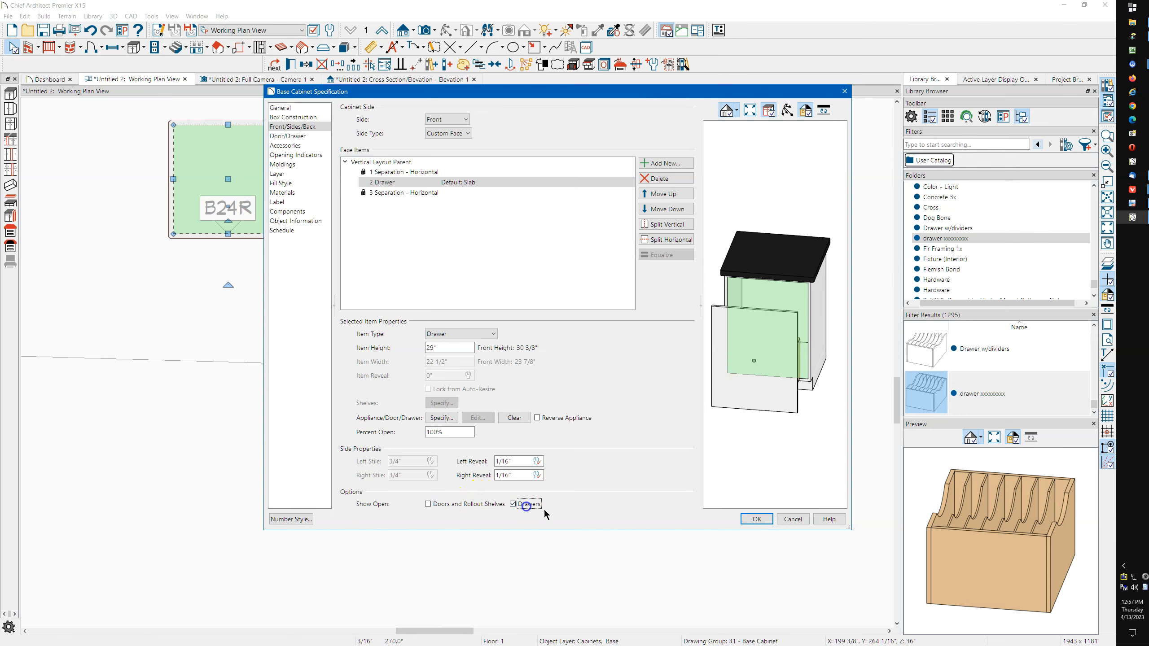
pyautogui.click(763, 525)
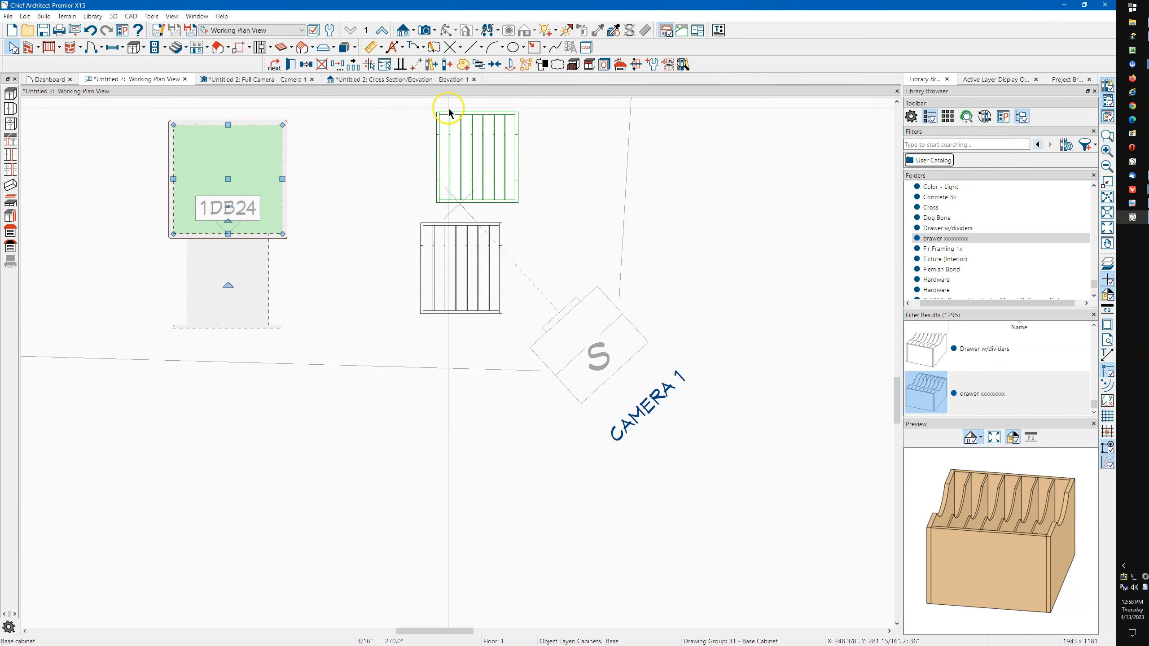
# Orbit the camera view to examine the cabinet's open drawer with its divider box beside the two loose organizers.
pyautogui.click(289, 79)
pyautogui.moveTo(354, 196); pyautogui.dragTo(295, 326)
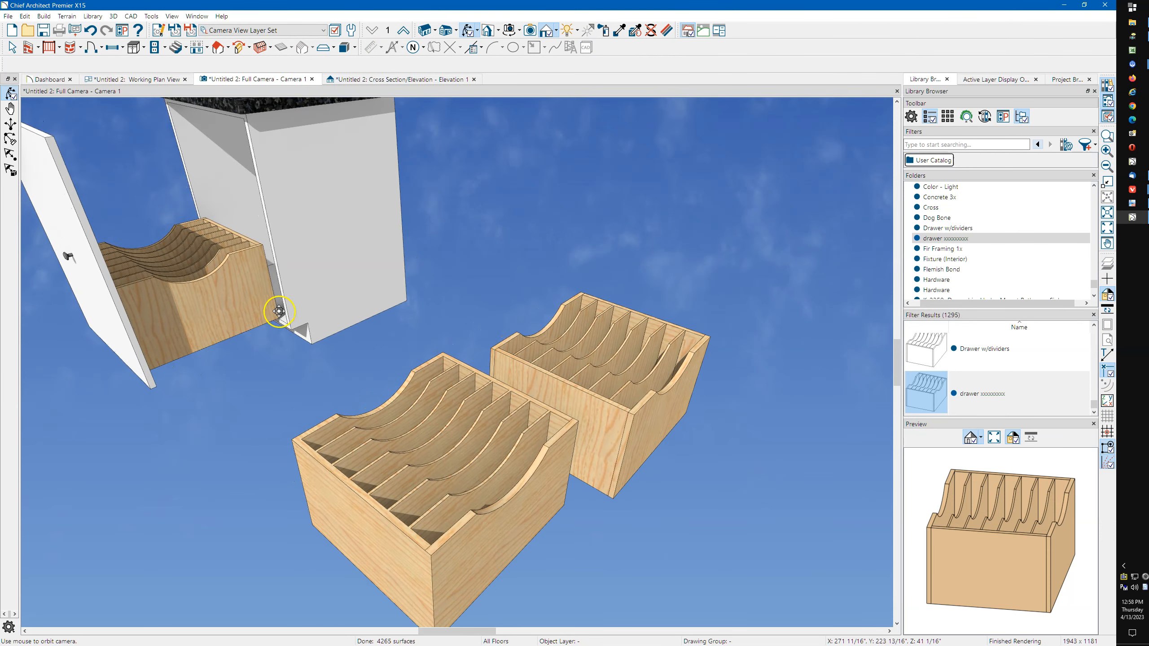
pyautogui.moveTo(259, 307); pyautogui.dragTo(388, 308)
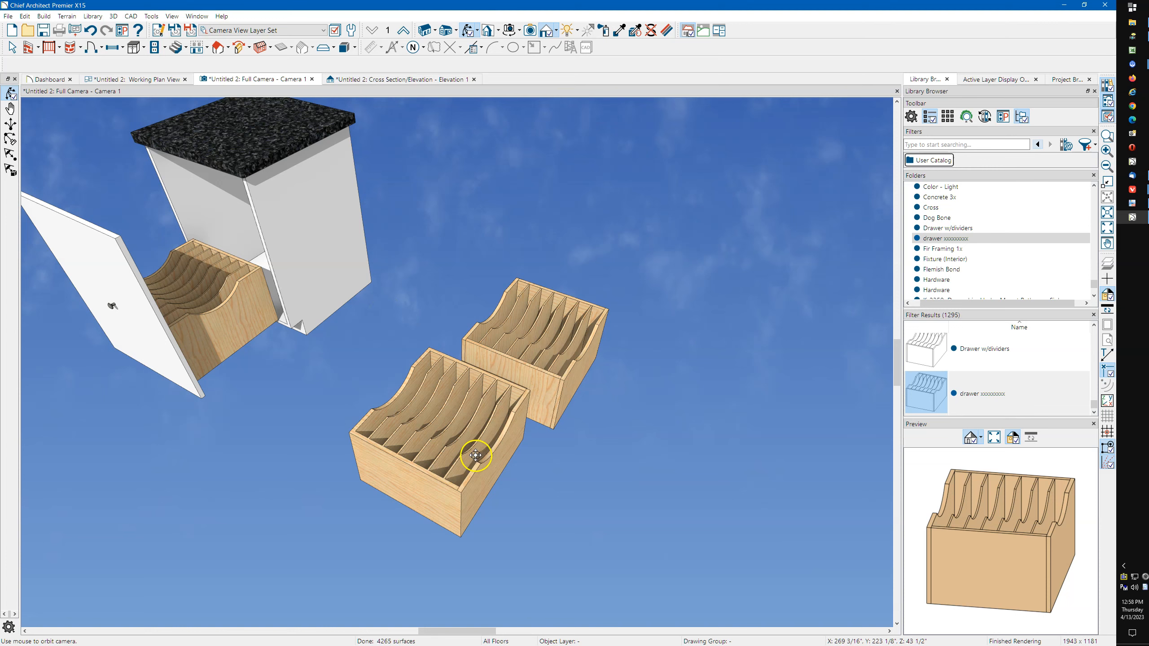
pyautogui.moveTo(427, 450); pyautogui.dragTo(374, 453)
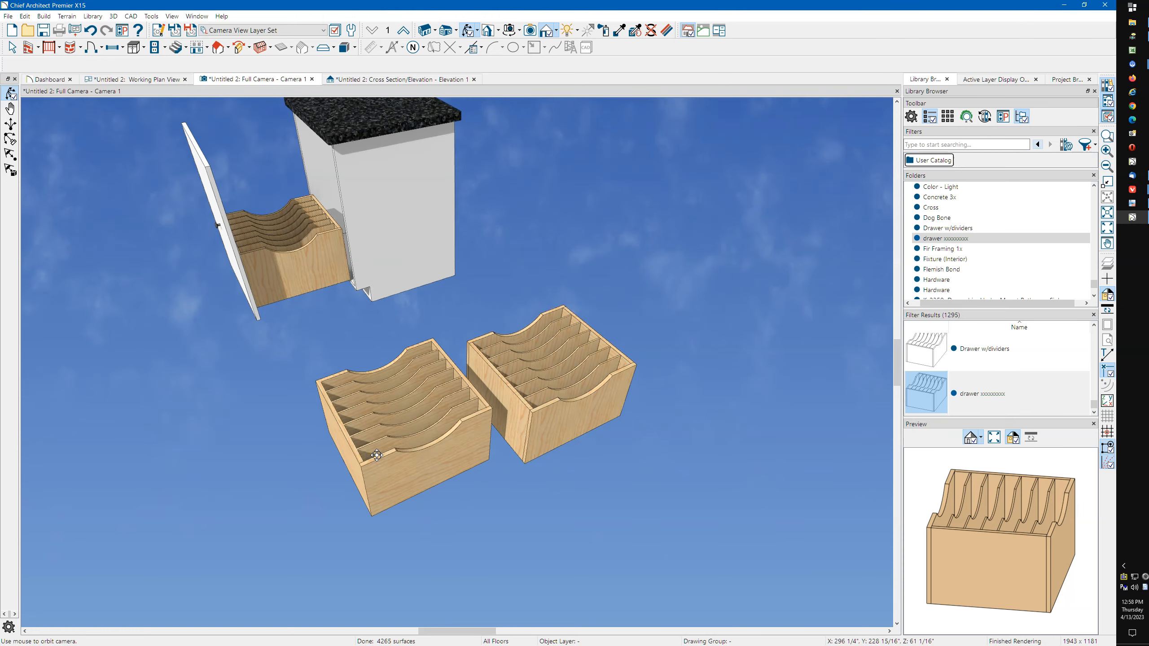
pyautogui.moveTo(368, 462); pyautogui.dragTo(423, 435)
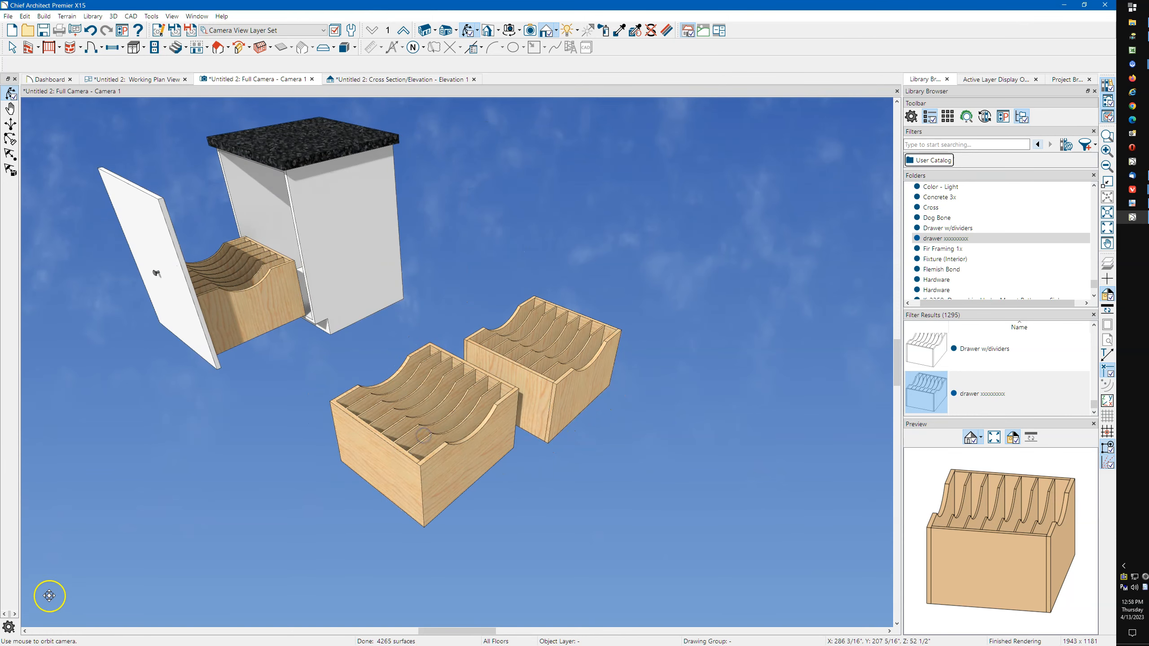